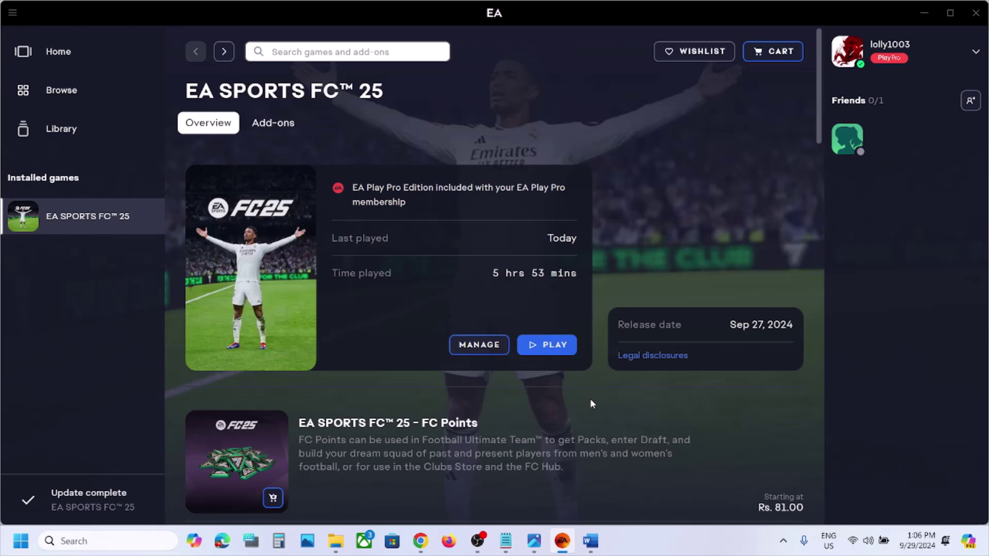
left_click(591, 541)
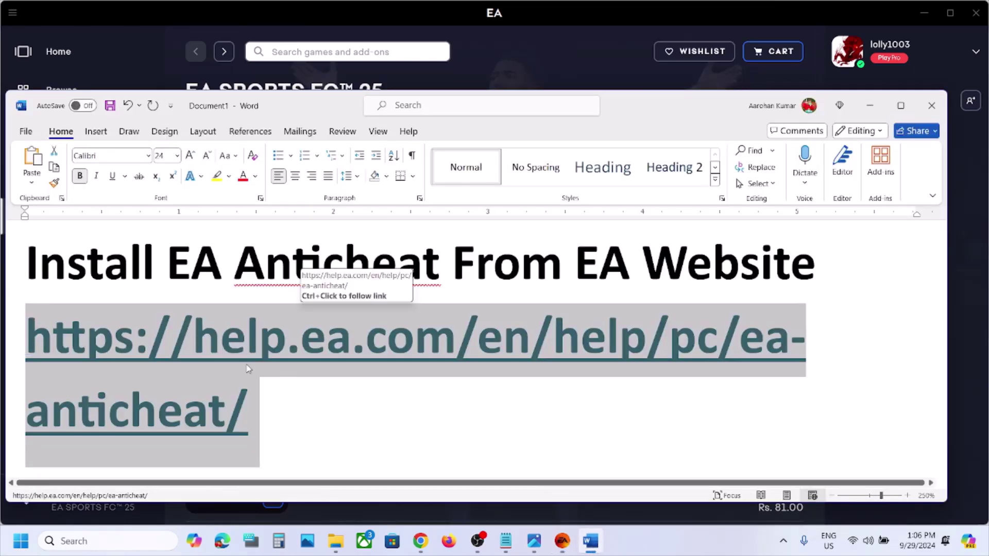
left_click_drag(25, 263, 638, 265)
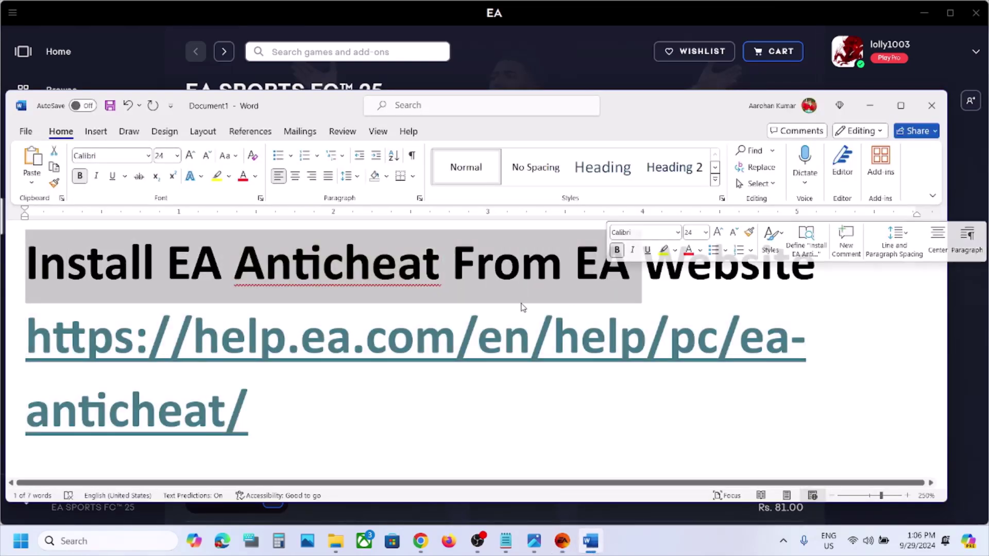
left_click_drag(258, 415, 55, 370)
right_click(55, 369)
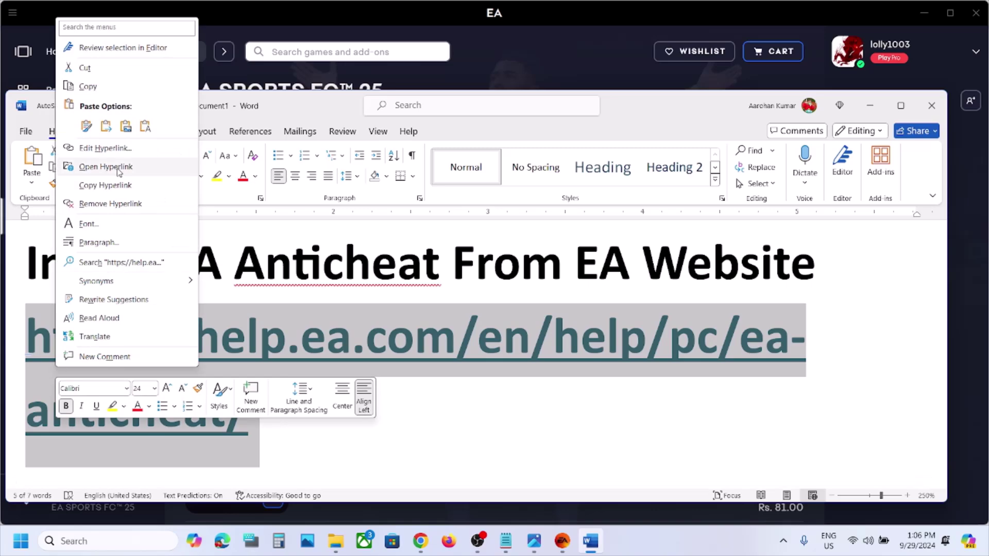
left_click(88, 86)
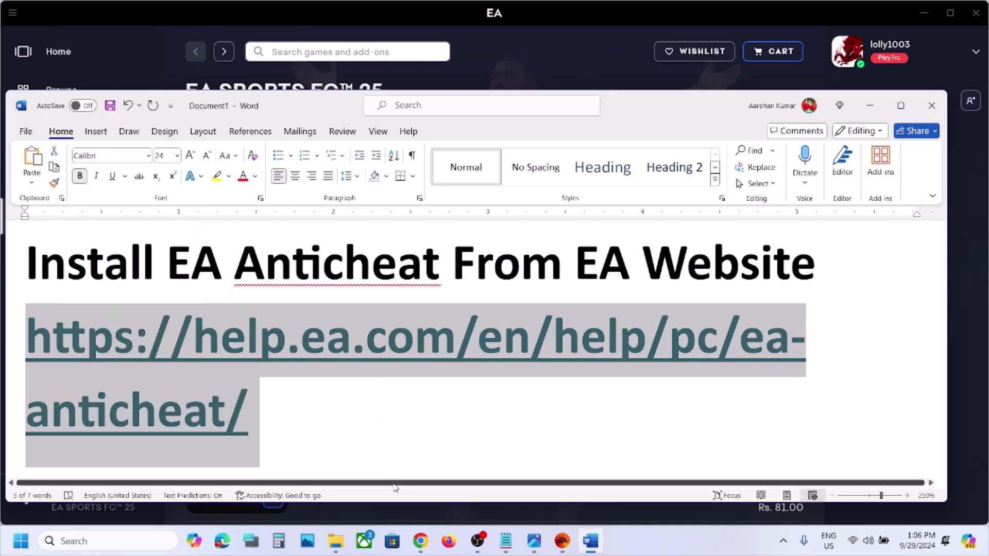
- Switch to Chrome and download the EA anticheat installer from the install section of the EA Help page
left_click(420, 541)
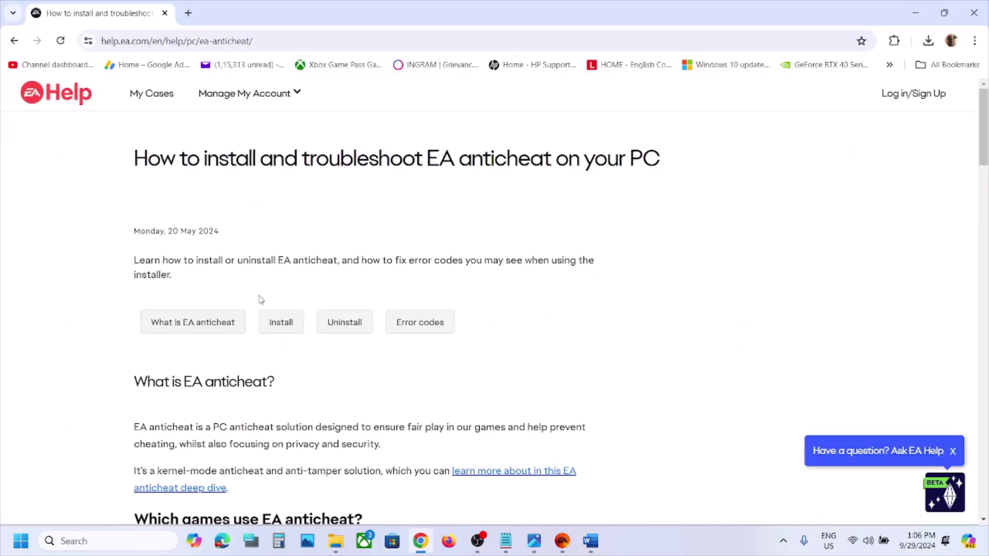
left_click(281, 323)
scroll(282, 326, "down", 2)
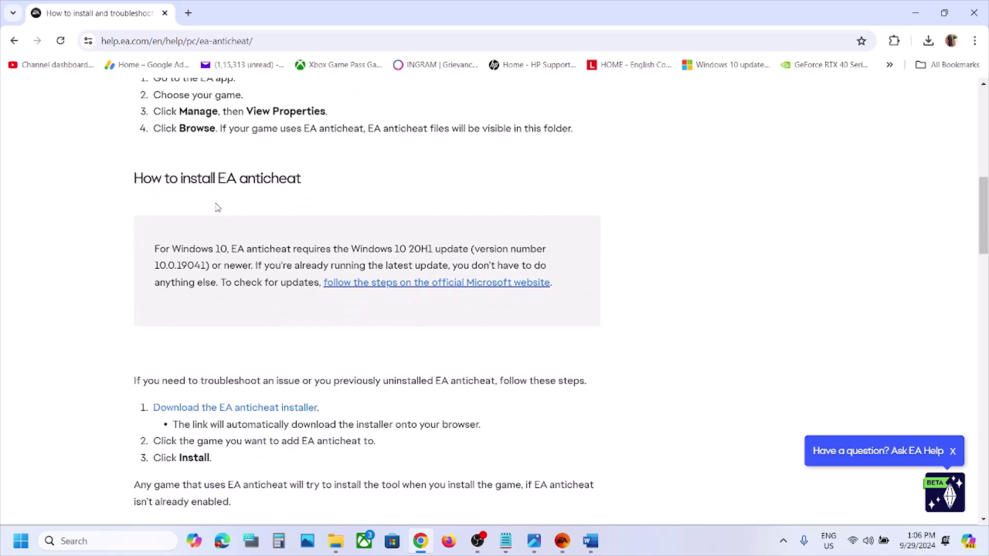
scroll(287, 347, "down", 3)
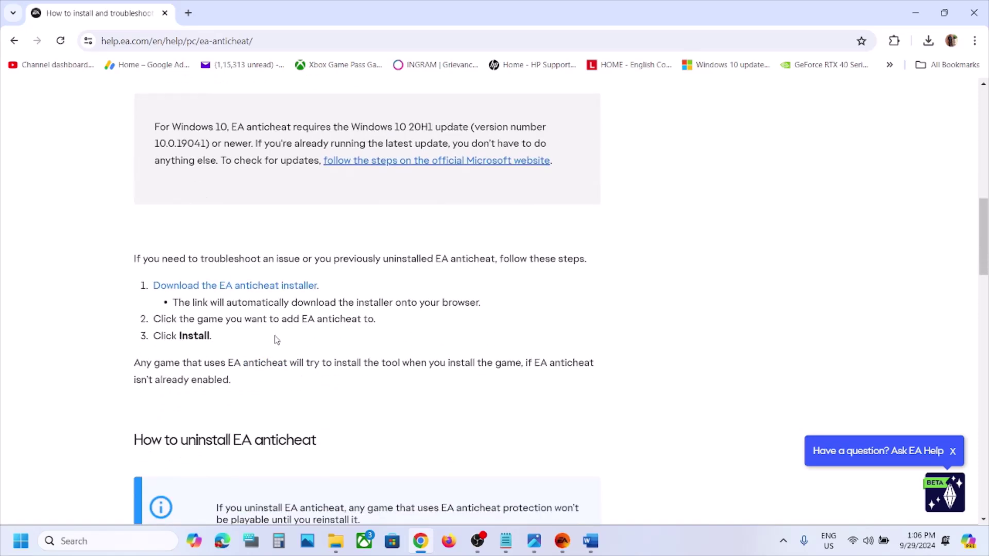
left_click(252, 288)
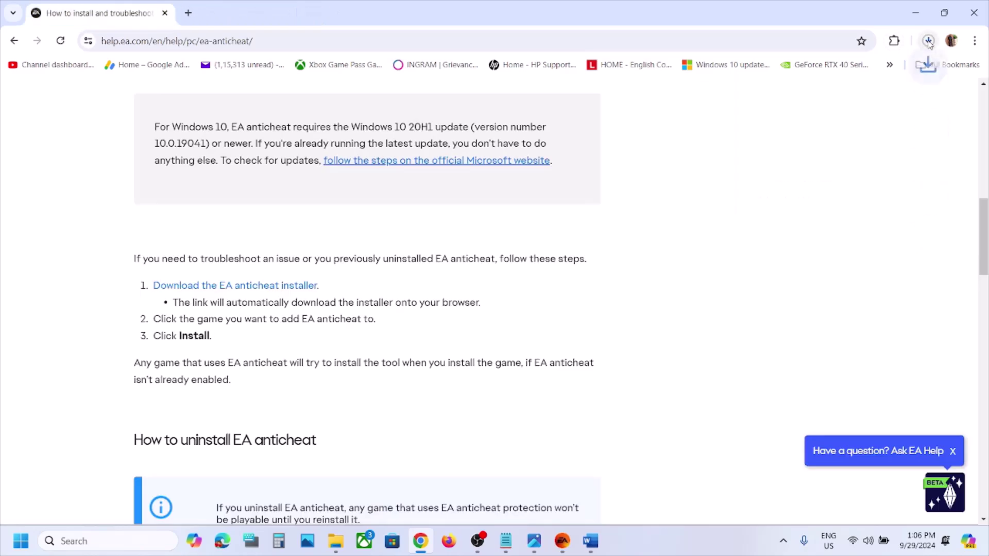
- Launch the downloaded EA anticheat installer and choose (Installed) FC 25 as the game
left_click(928, 42)
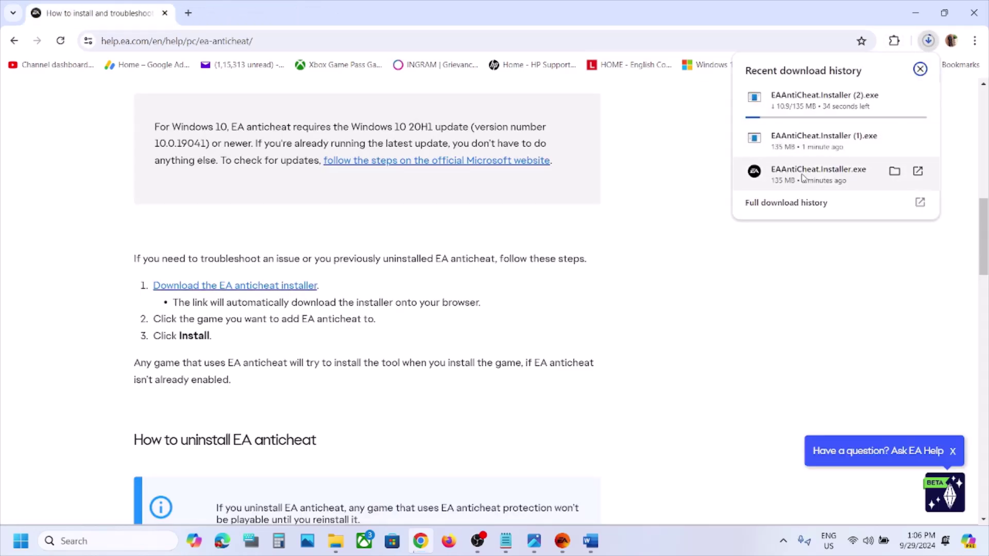
left_click(625, 228)
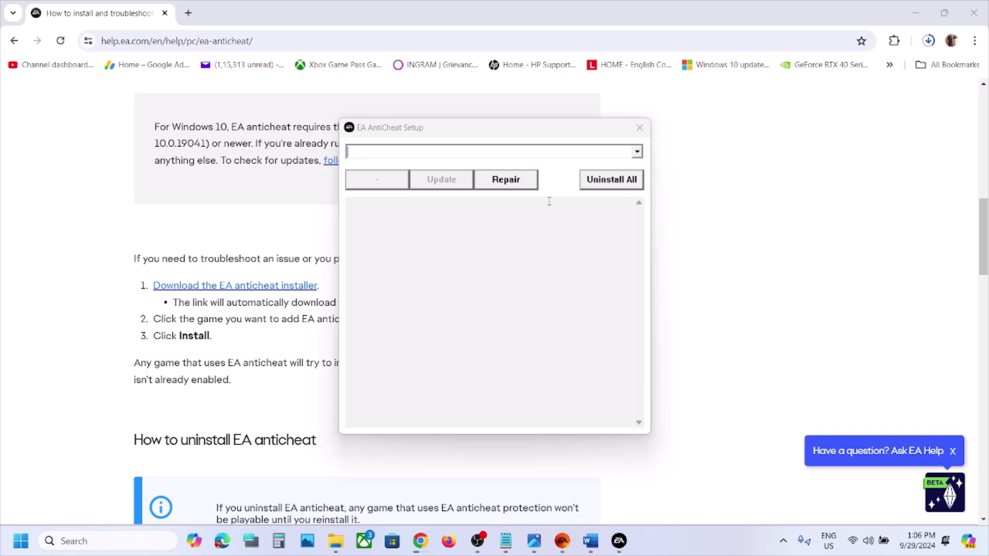
left_click(637, 153)
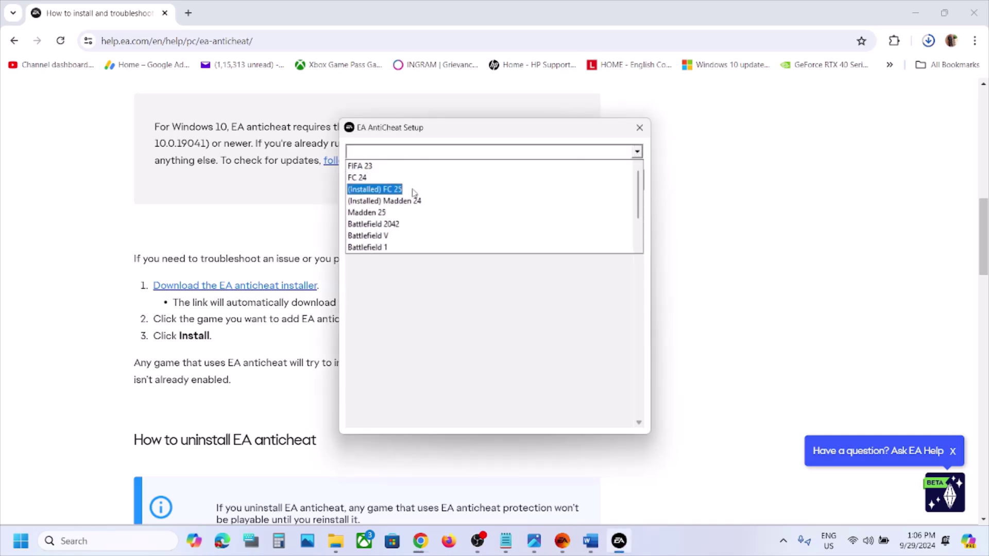
left_click(382, 189)
left_click(531, 237)
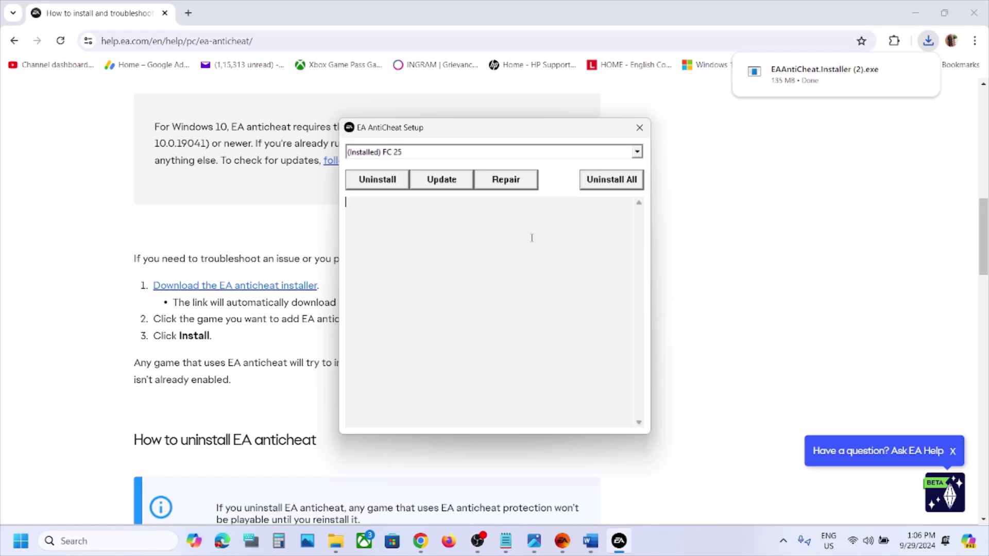
- Repair the anticheat for FC 25, using the game folder EA SPORTS FC 25 in C:, Program Files, EA Games
left_click(509, 184)
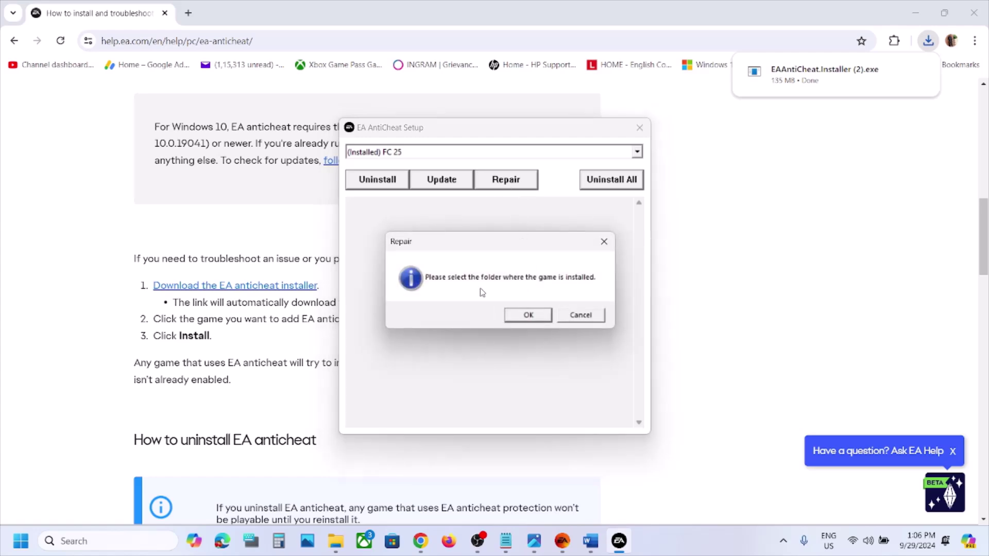
left_click(529, 316)
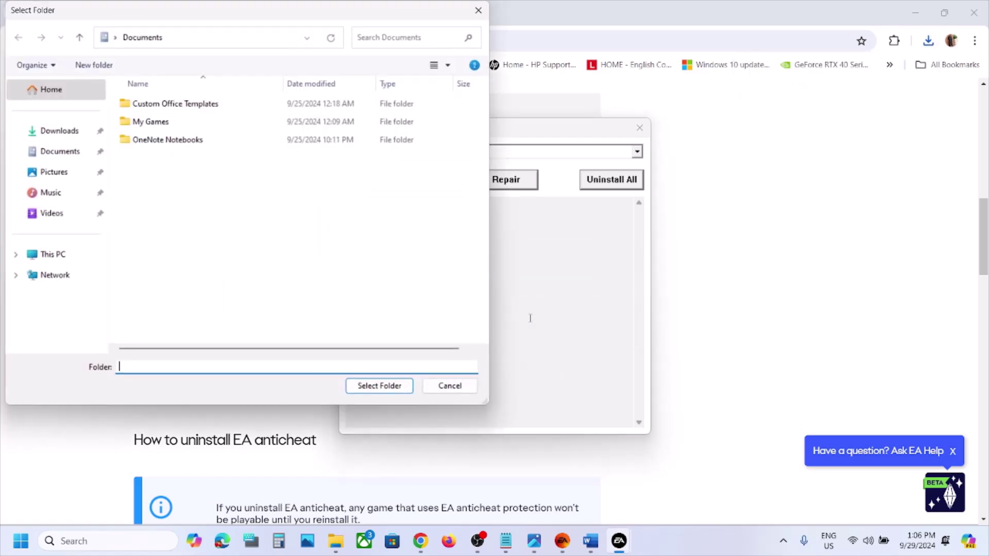
left_click(58, 254)
double_click(195, 116)
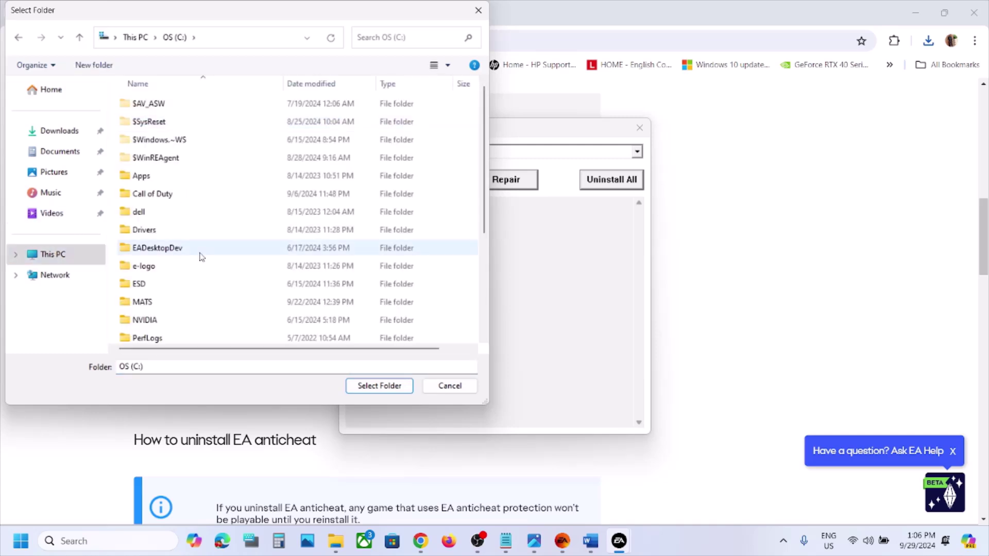
scroll(199, 256, "down", 4)
double_click(155, 192)
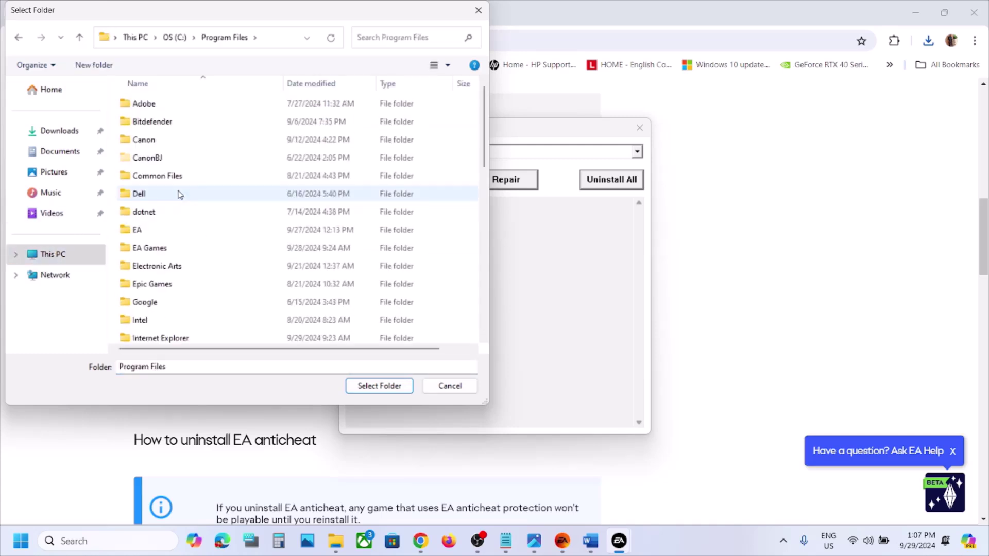
scroll(185, 191, "down", 5)
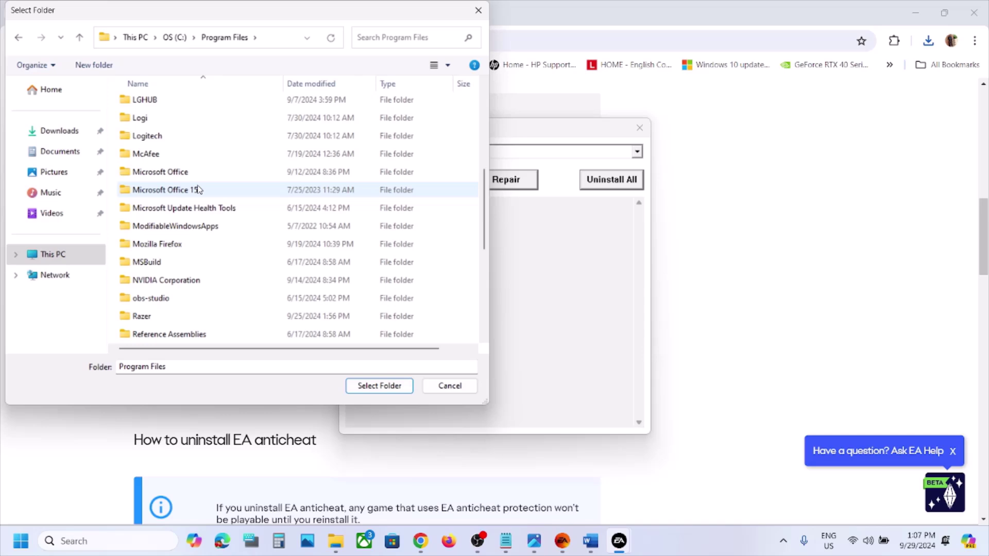
scroll(199, 190, "up", 4)
double_click(170, 191)
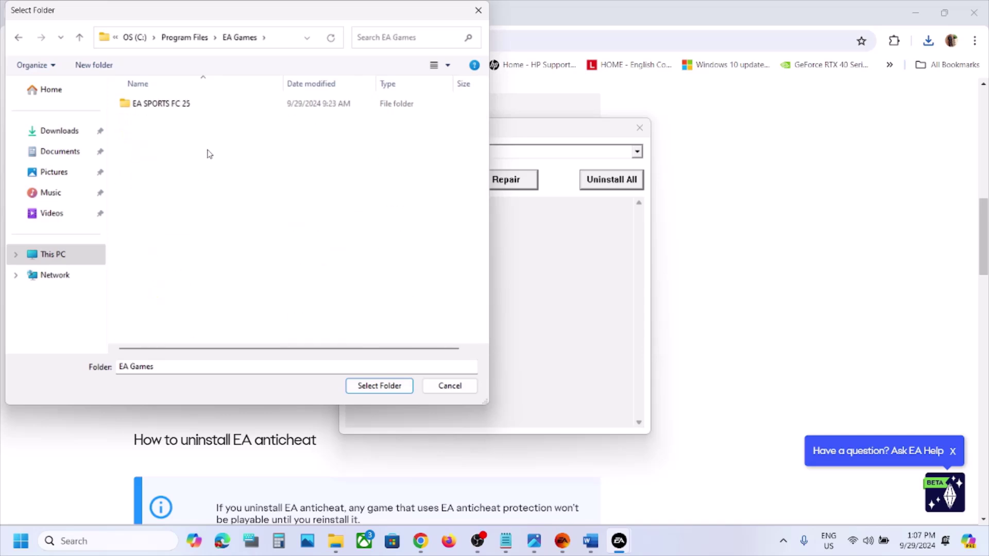
left_click(176, 105)
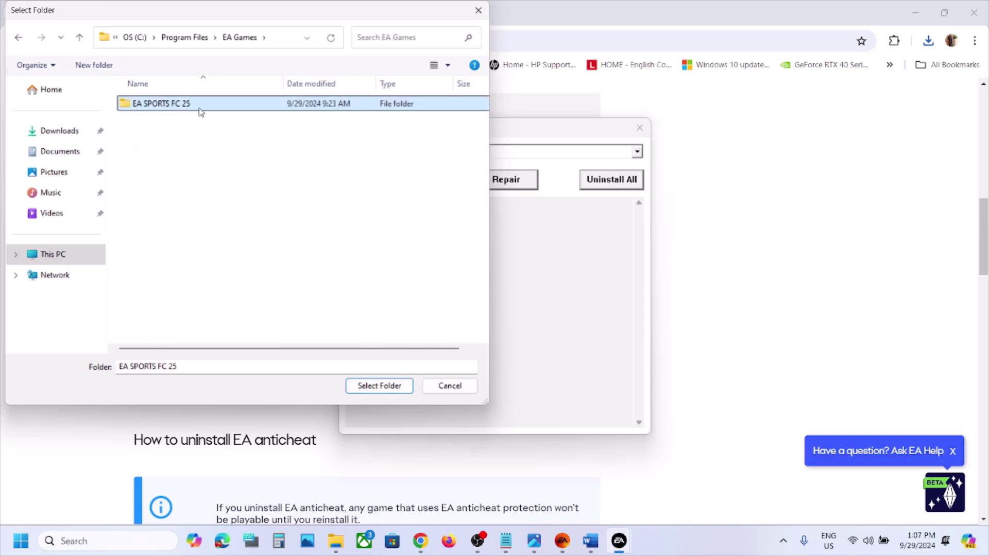
left_click(373, 386)
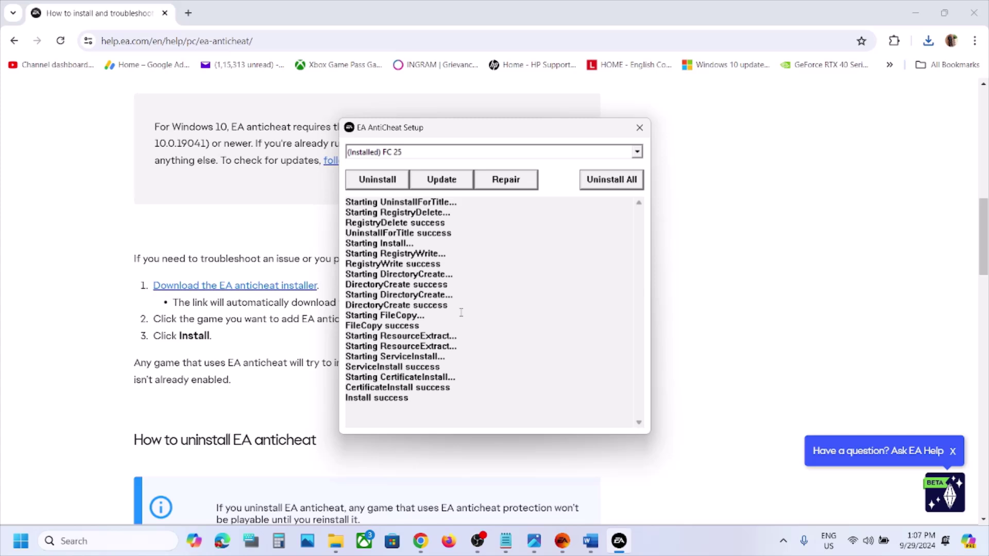
- Update the anticheat for FC 25 and choose (Installed) FC 25 as the game again
left_click(437, 184)
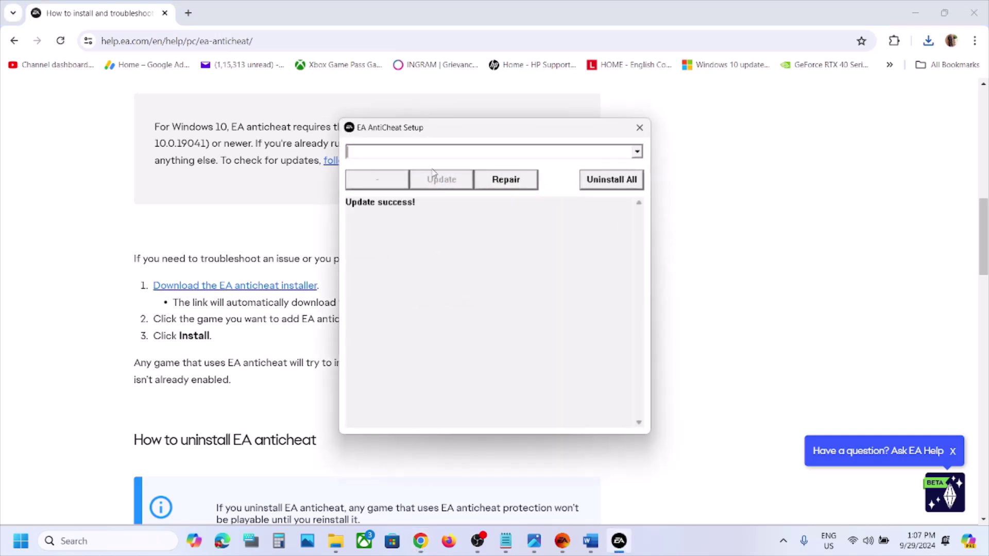
left_click(638, 152)
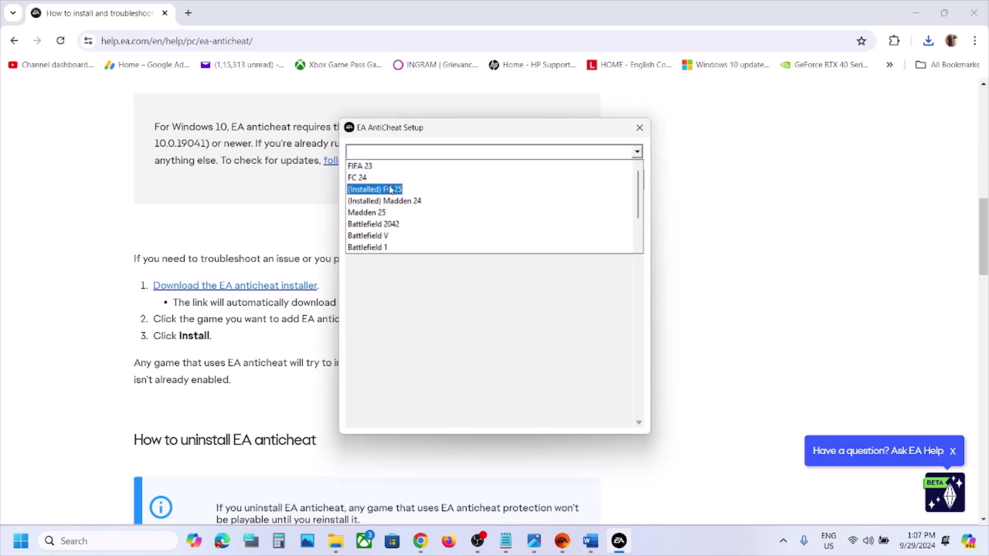
left_click(389, 190)
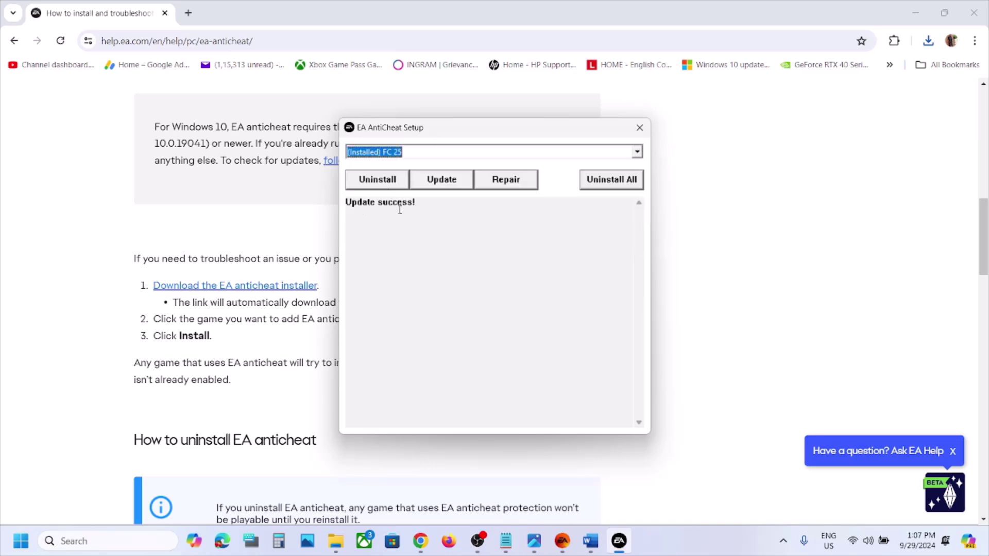
left_click(558, 539)
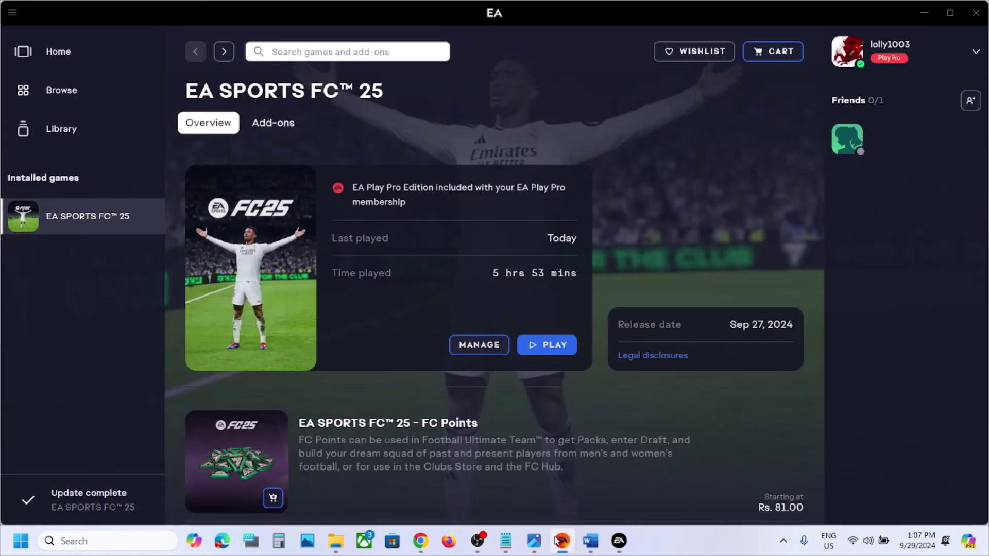
left_click(557, 540)
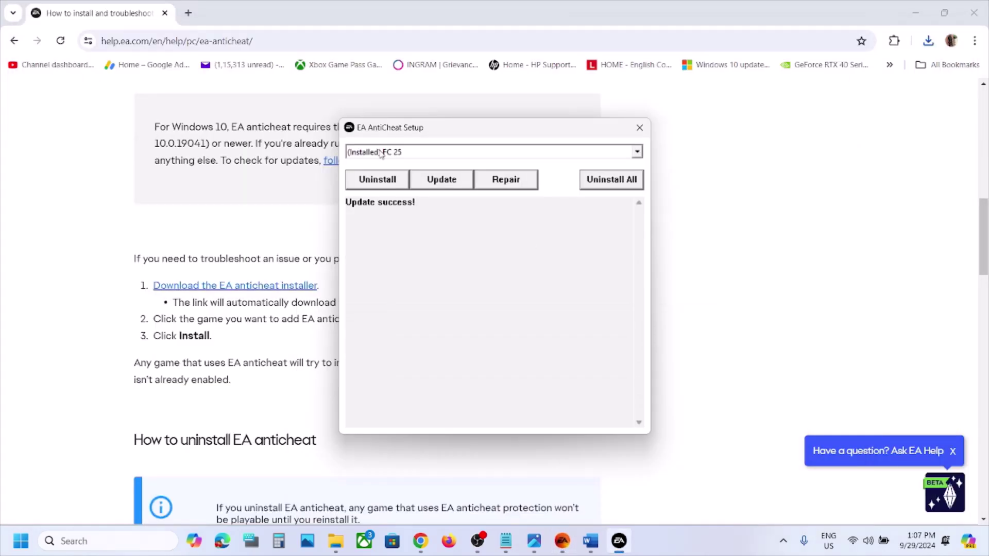
- Uninstall the anticheat for FC 25 and install it again
left_click(380, 181)
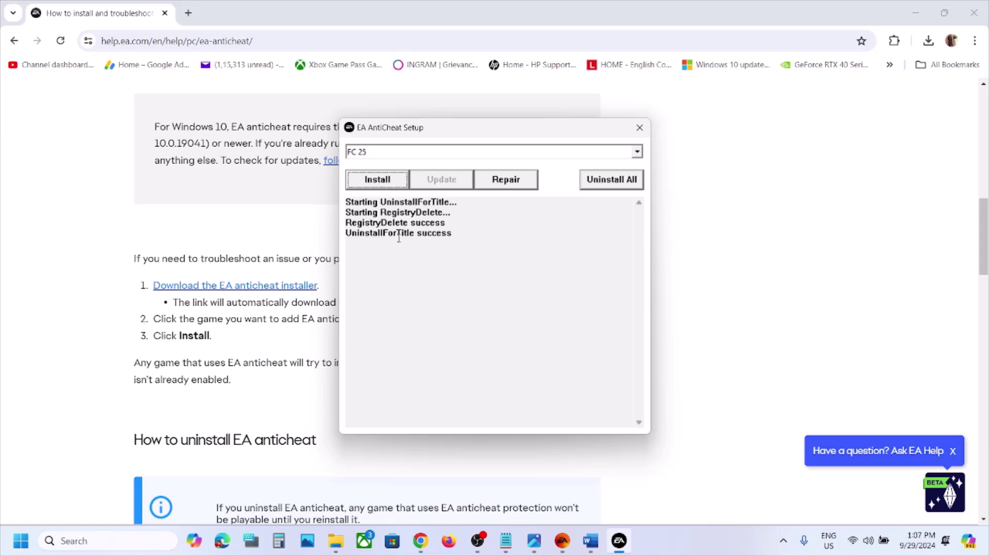
left_click(380, 182)
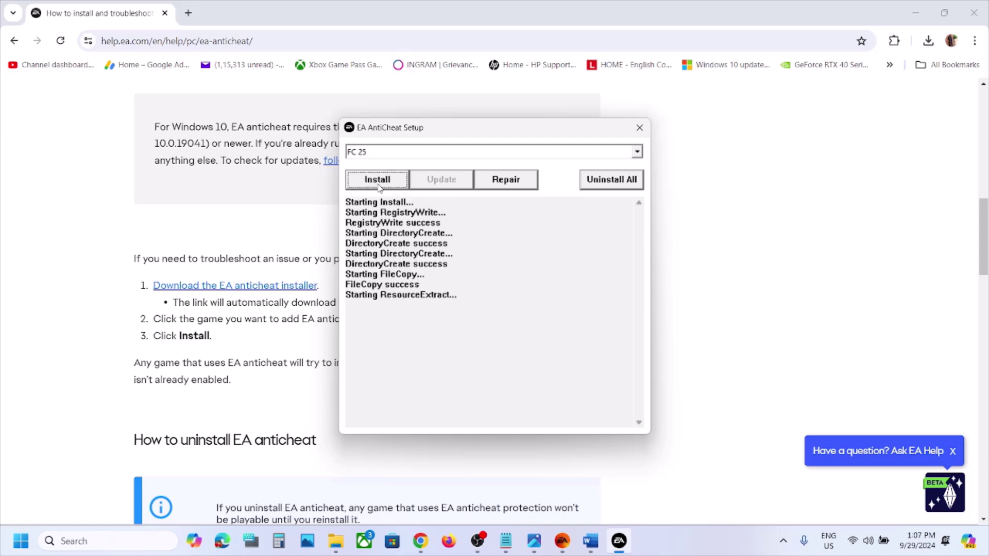
left_click(564, 542)
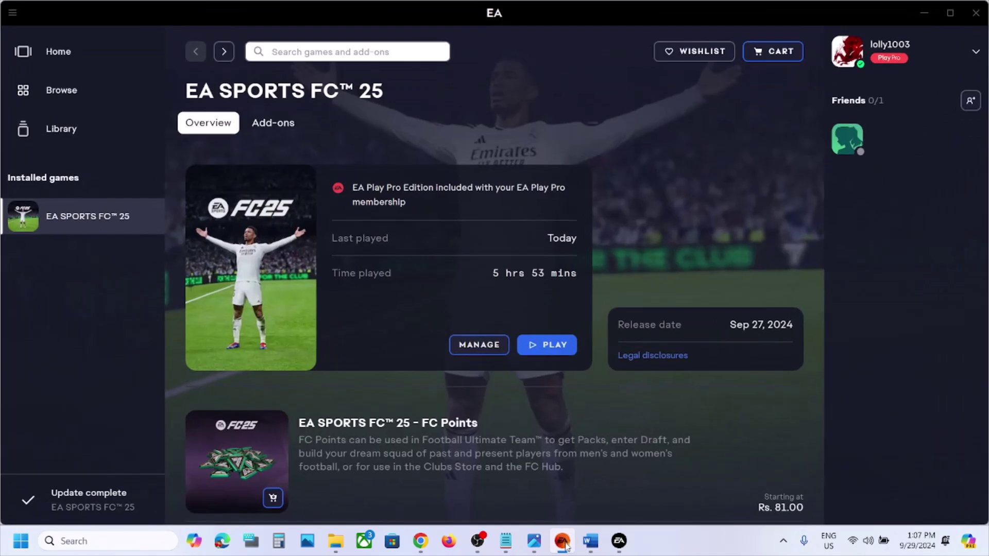
left_click(563, 542)
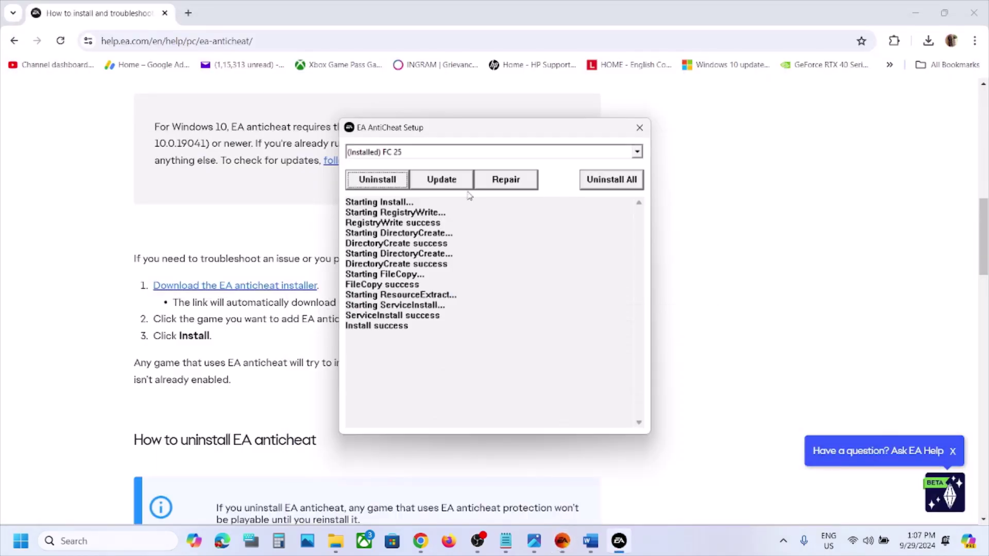
- Select (Installed) FC 25, uninstall its anticheat, and close the EA AntiCheat Setup window
left_click(405, 152)
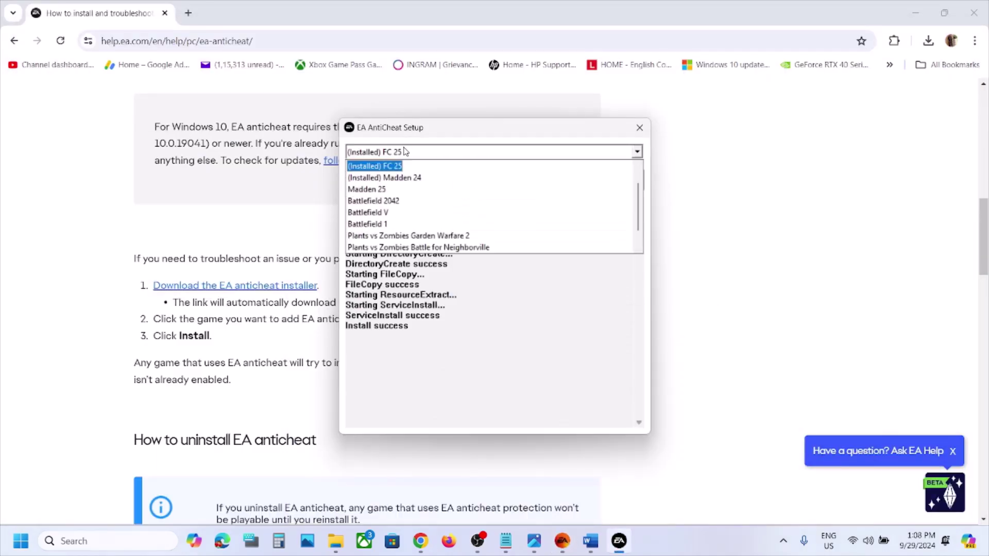
left_click(400, 165)
left_click(384, 181)
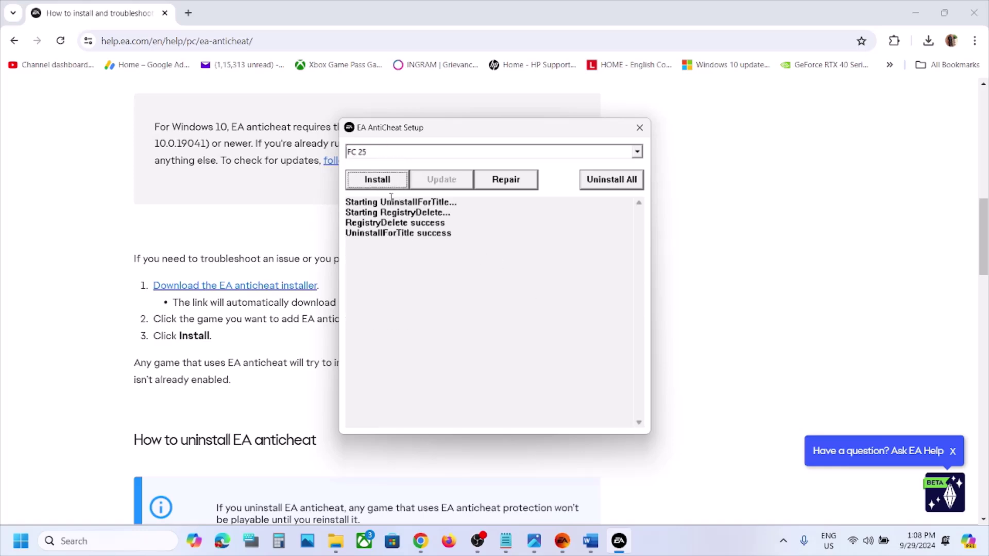
left_click(640, 127)
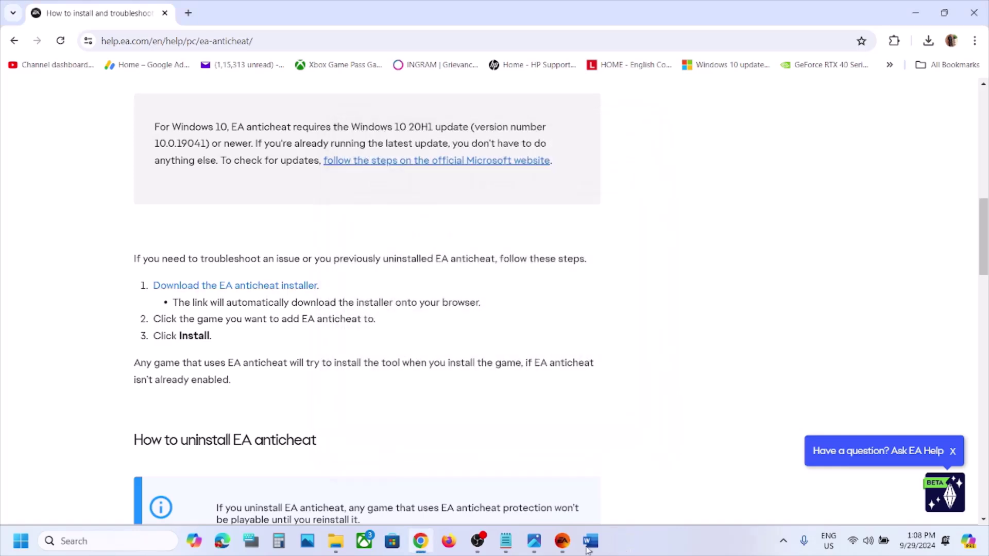
- Switch to the EA app, launch EA SPORTS FC 25 to test it, and close the game from its main menu
left_click(562, 542)
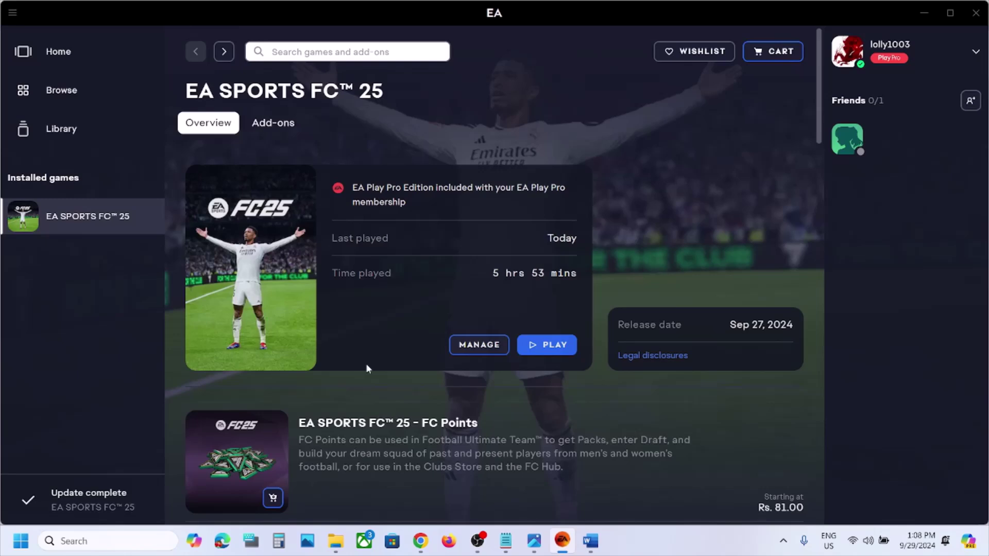
left_click(555, 357)
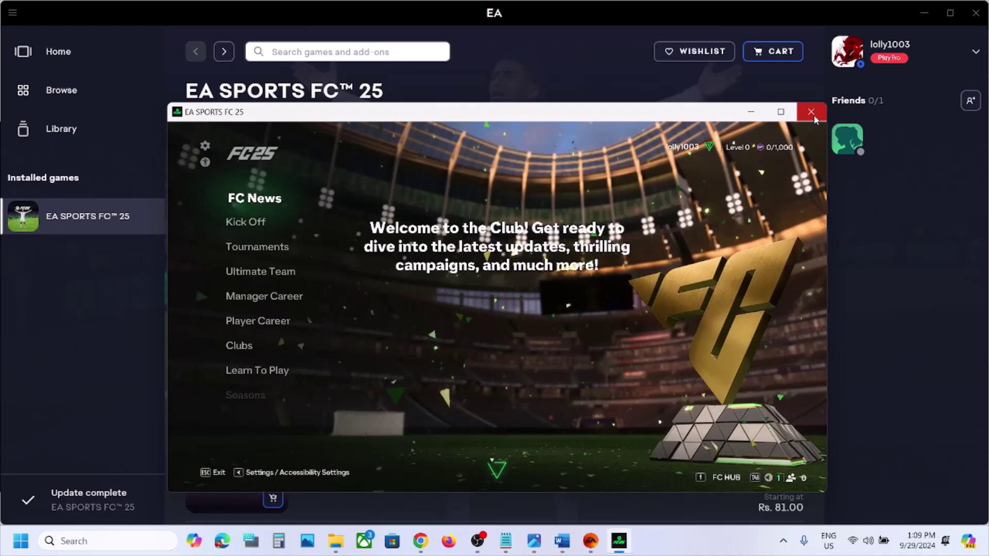
left_click(811, 112)
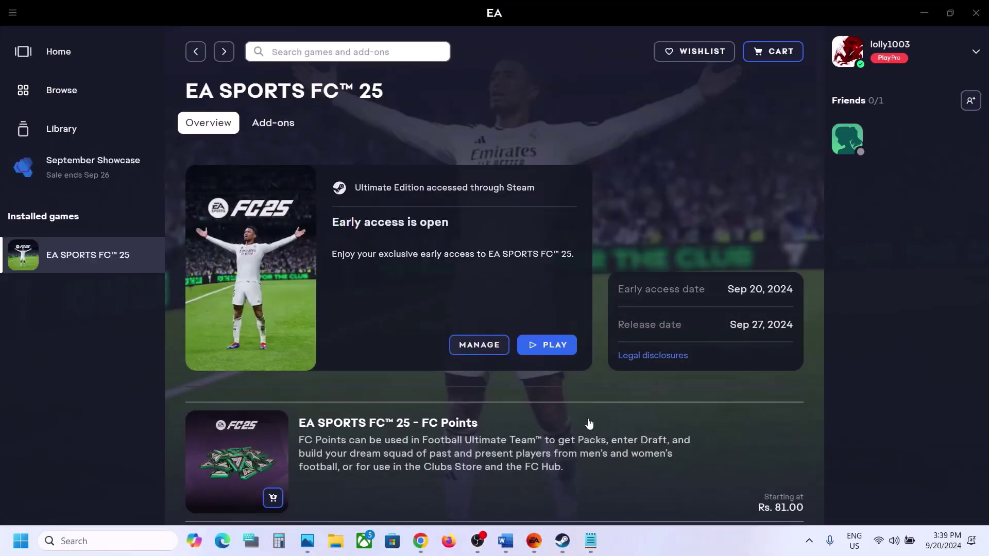
- Switch to the Word document and copy the FC 25 technical issues forum link under Step 1
left_click(513, 539)
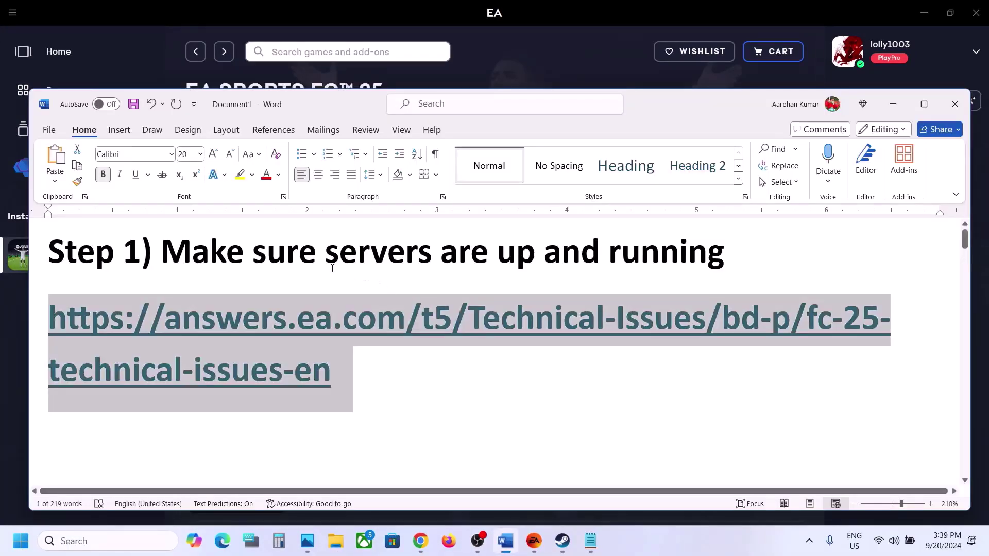
left_click_drag(322, 264, 725, 257)
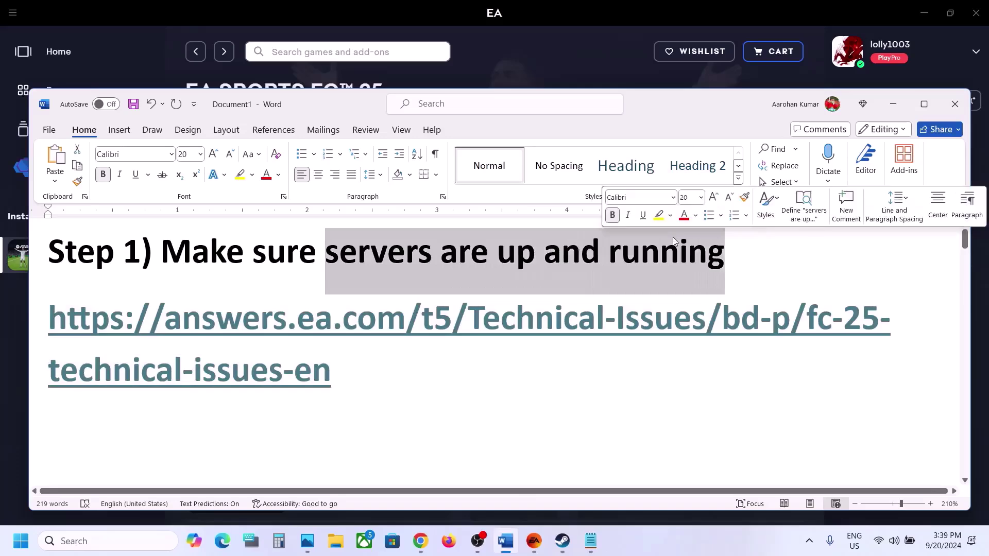
left_click_drag(382, 371, 49, 317)
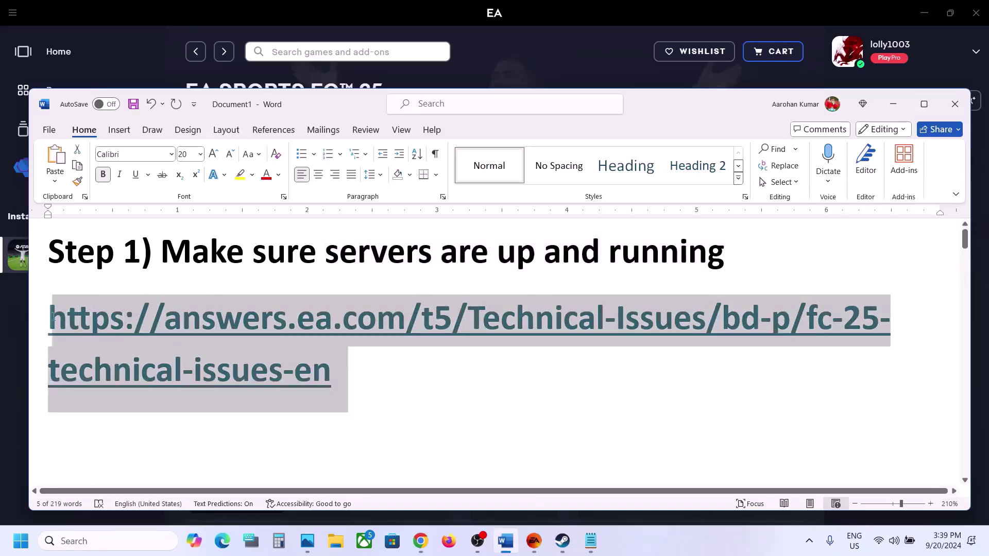
right_click(54, 316)
left_click(86, 242)
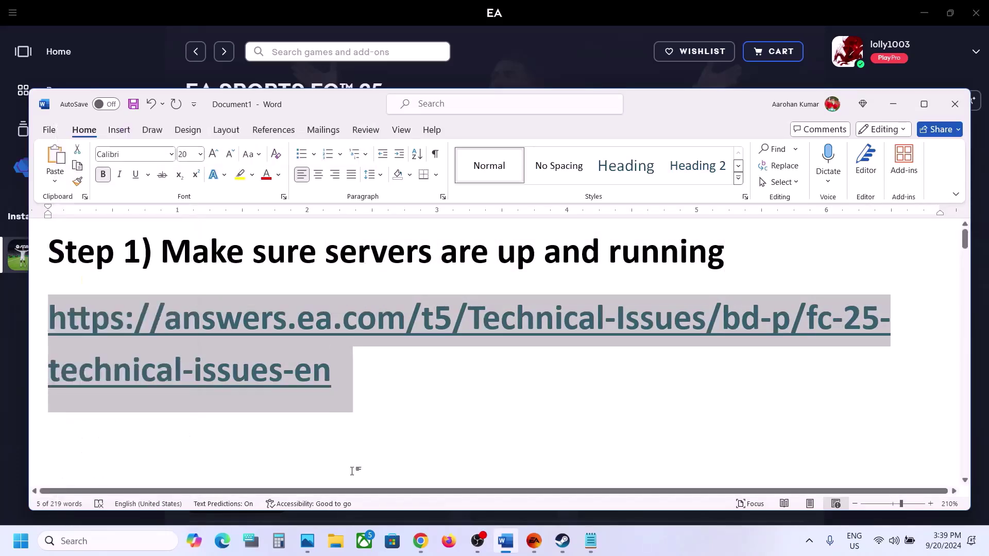
- Switch to Chrome and look through the topics on the EA Answers HQ FC 25 Technical Issues forum
left_click(421, 541)
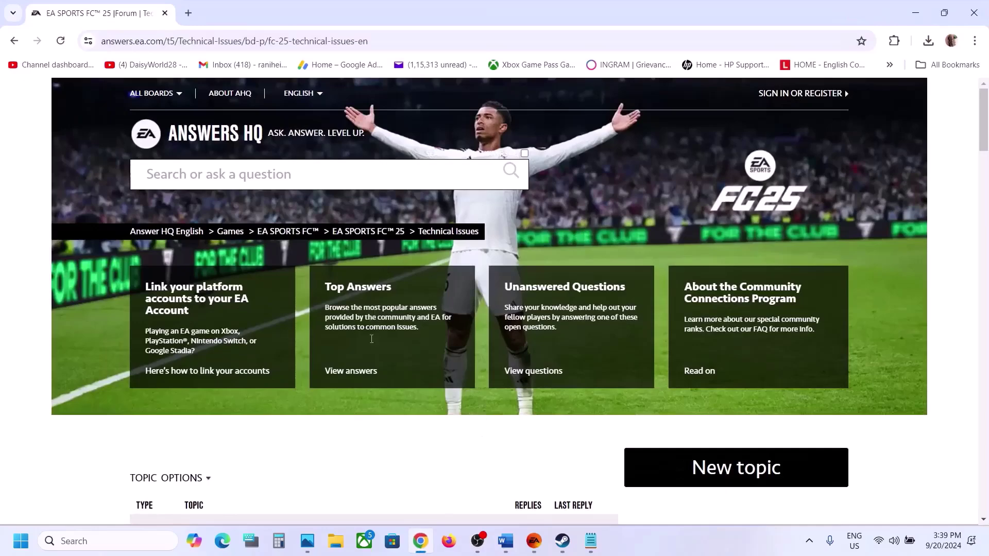
scroll(369, 413, "down", 5)
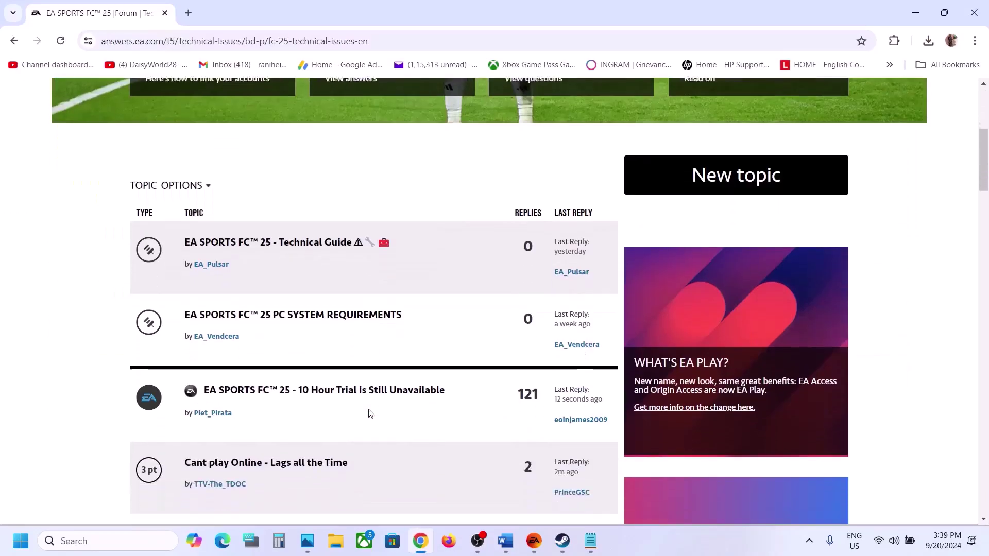
scroll(369, 412, "up", 2)
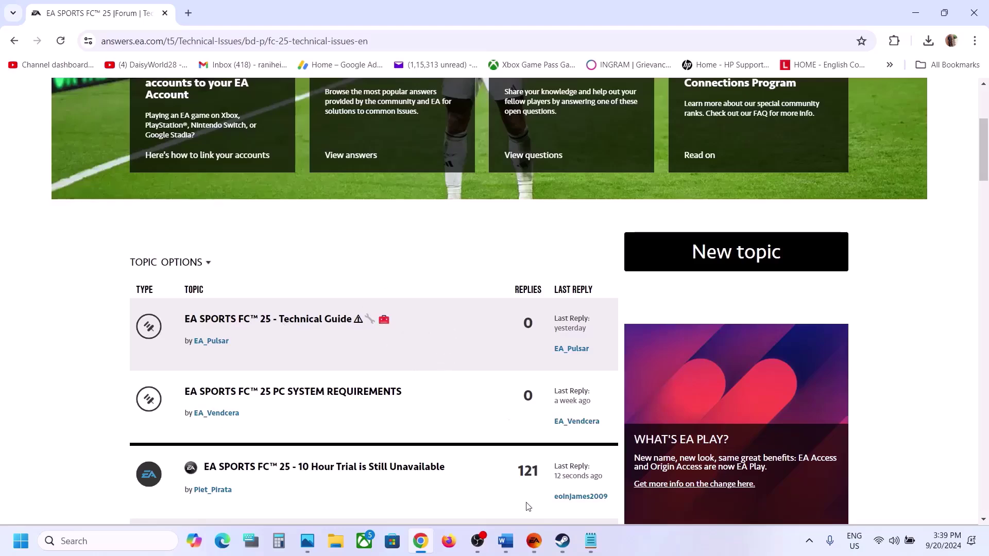
- Return to the Word document and read Step 2 about updating, repairing and reinstalling EA Anticheat
left_click(509, 545)
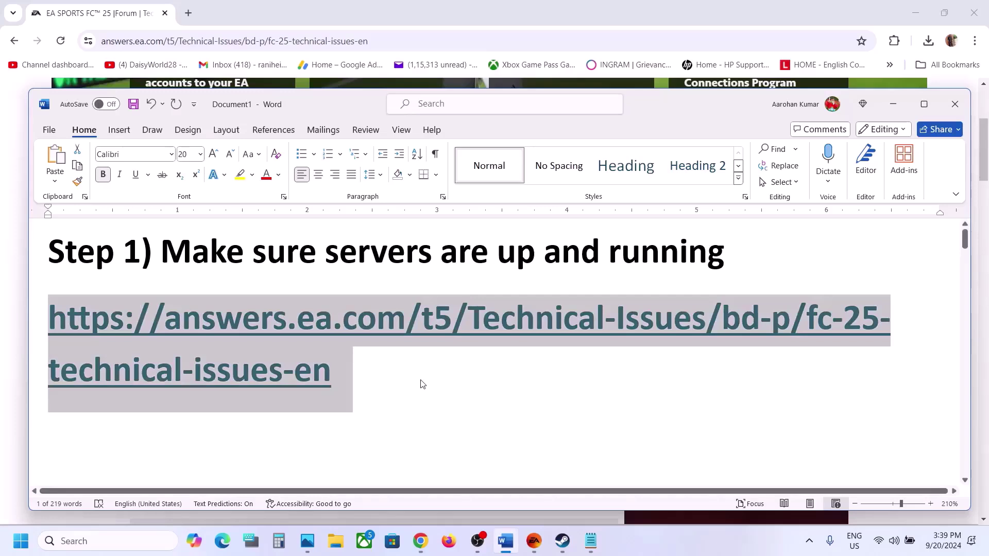
scroll(422, 381, "down", 3)
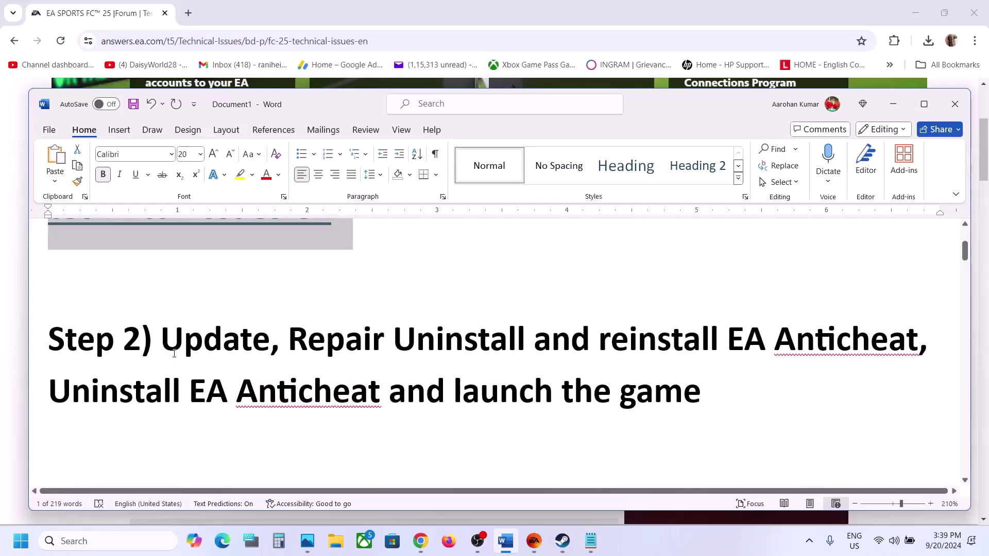
left_click_drag(175, 353, 565, 340)
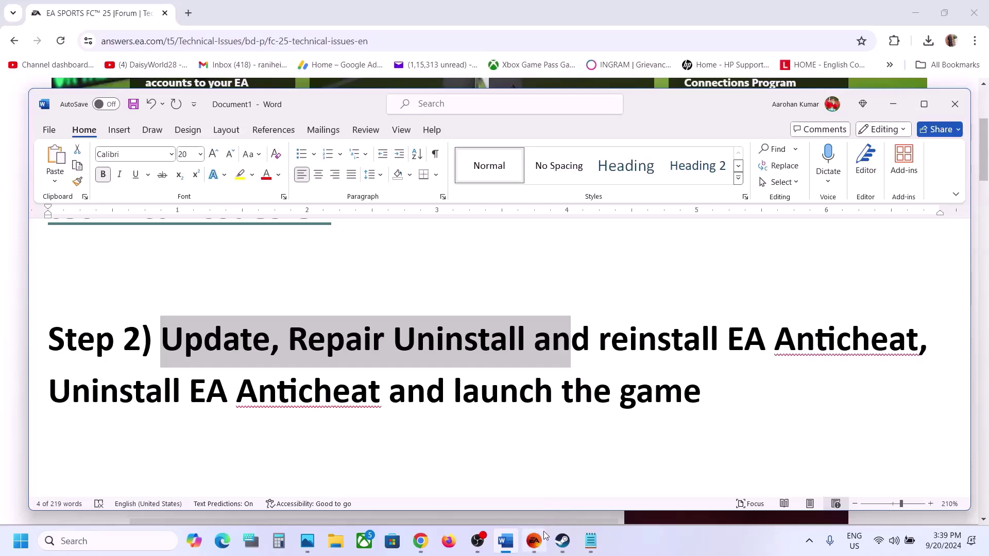
- Switch to the EA app, check the manage options for EA SPORTS FC 25, and dismiss them
left_click(541, 548)
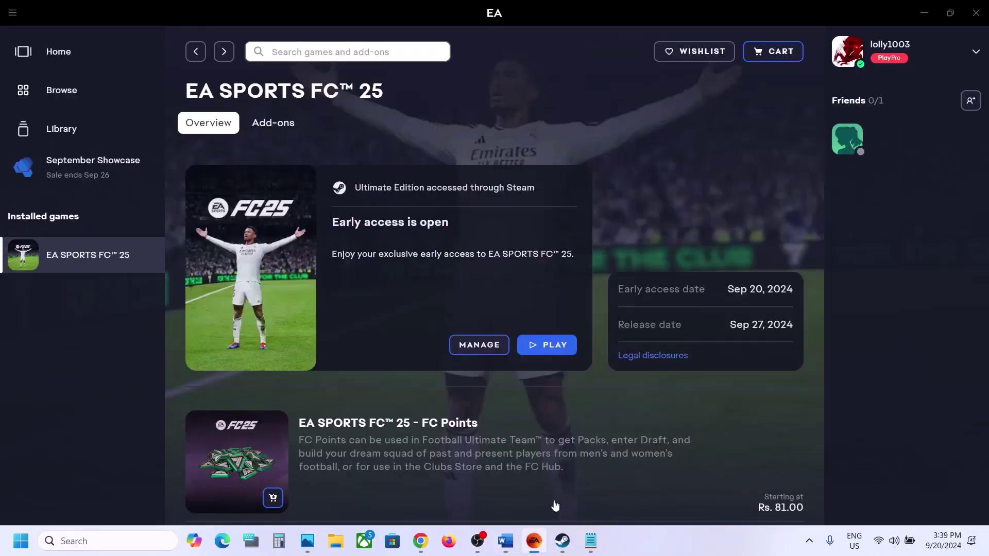
left_click(478, 347)
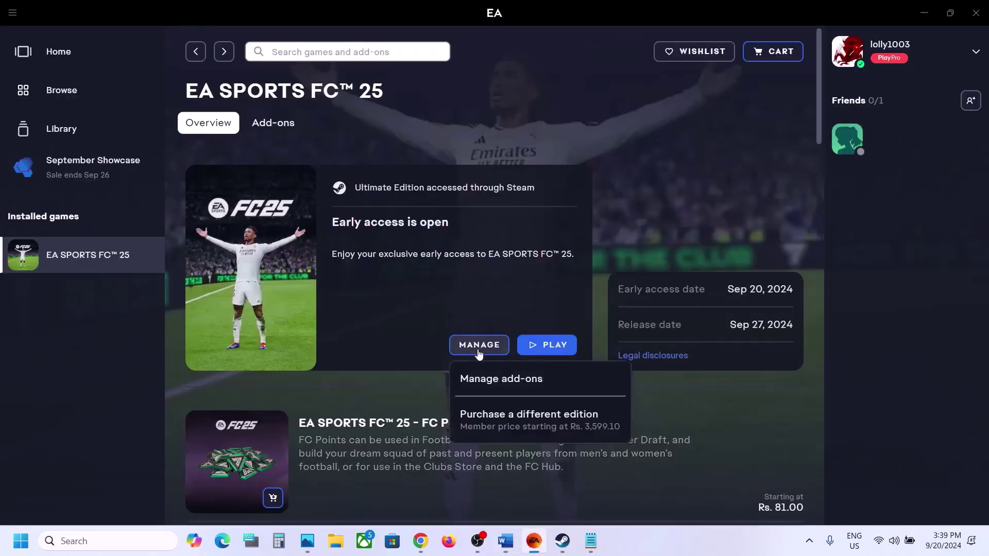
left_click(619, 226)
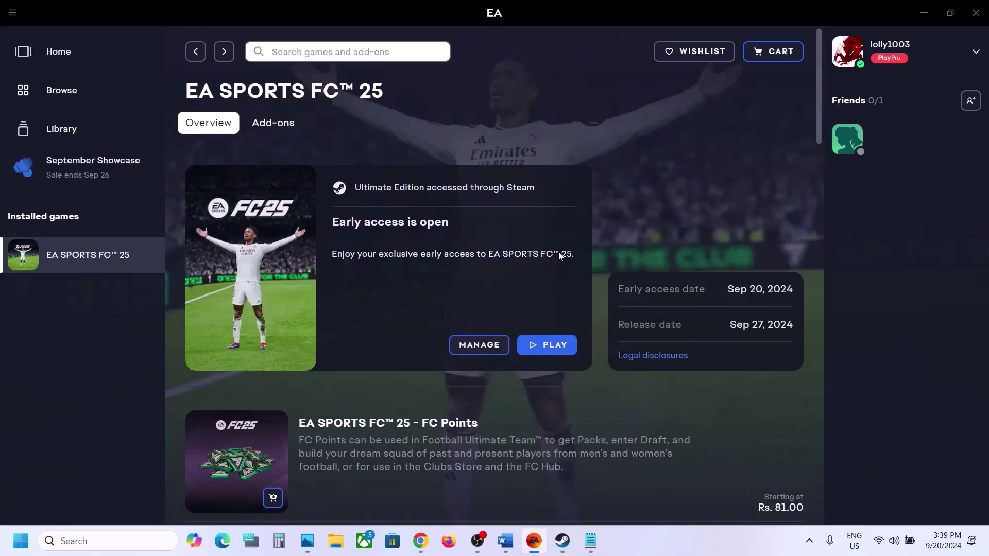
- Switch to Steam, open the local files folder of EA SPORTS FC 25, and look through its contents
left_click(563, 550)
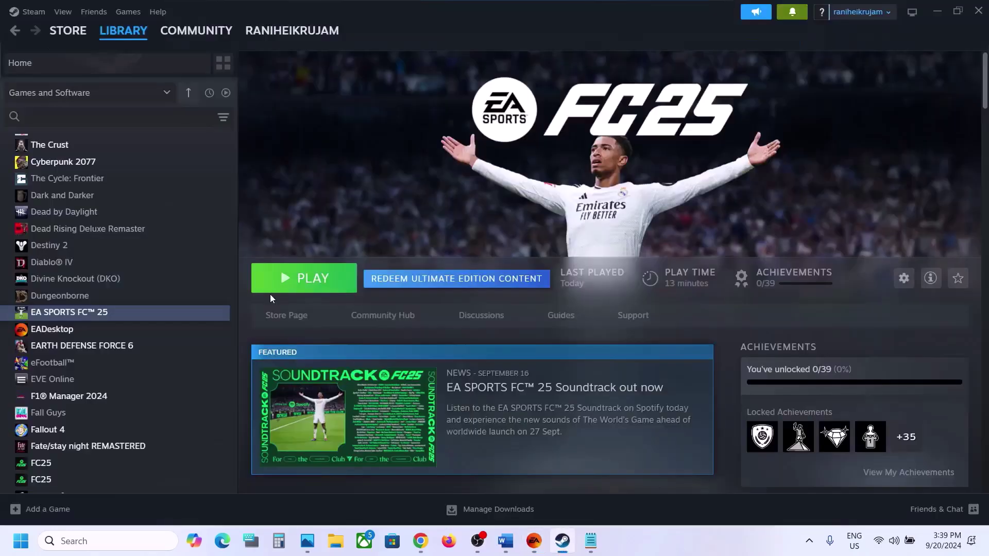
right_click(118, 312)
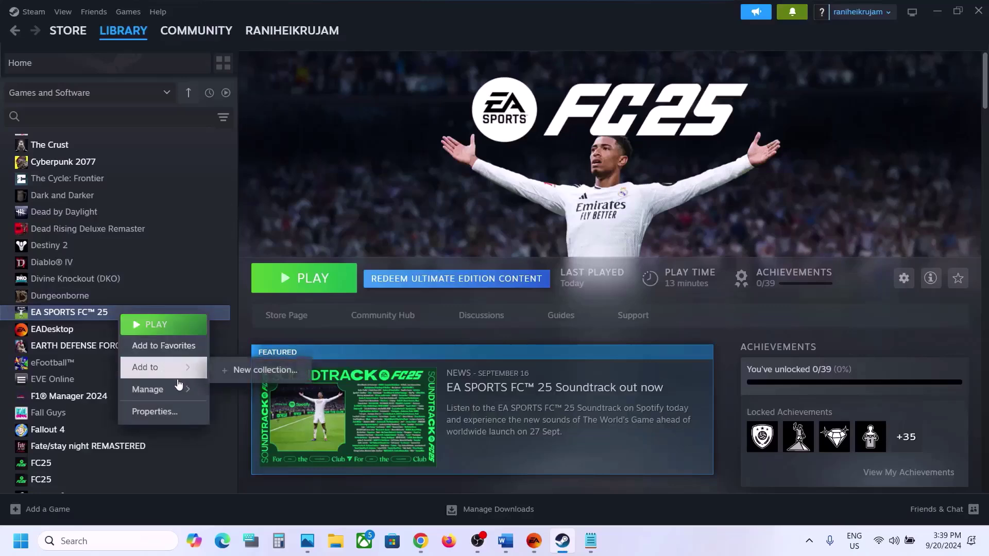
mouse_move(175, 389)
left_click(252, 411)
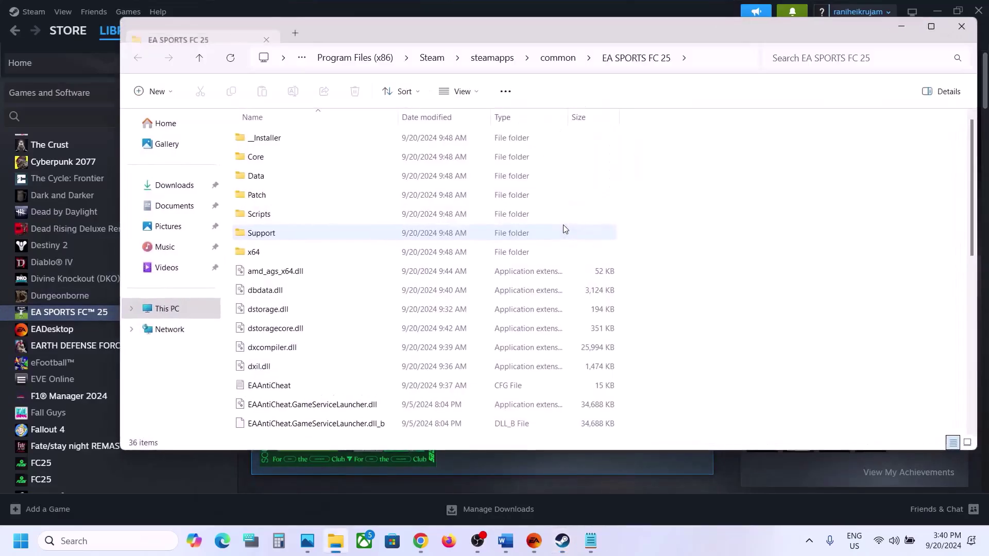
scroll(334, 214, "down", 5)
scroll(333, 214, "down", 1)
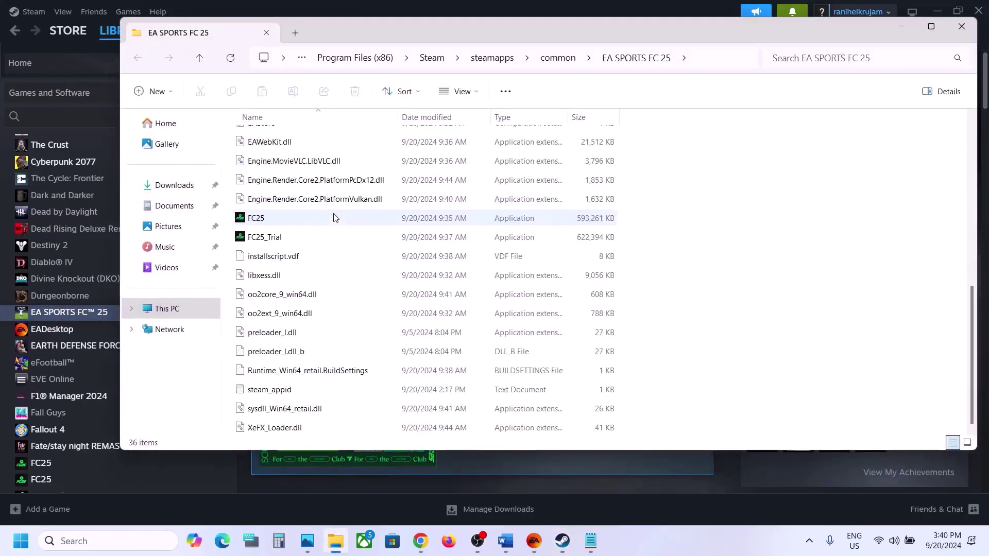
- Go to the EAAntiCheat folder inside the game's __Installer folder and run EAAntiCheat.Installer
left_click(507, 546)
left_click(507, 546)
scroll(418, 248, "up", 10)
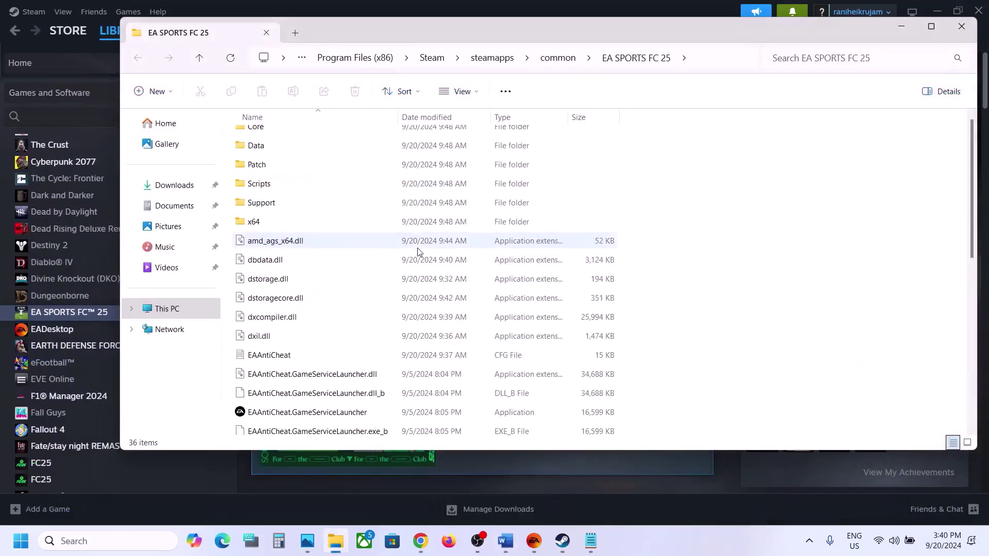
left_click(278, 140)
double_click(308, 140)
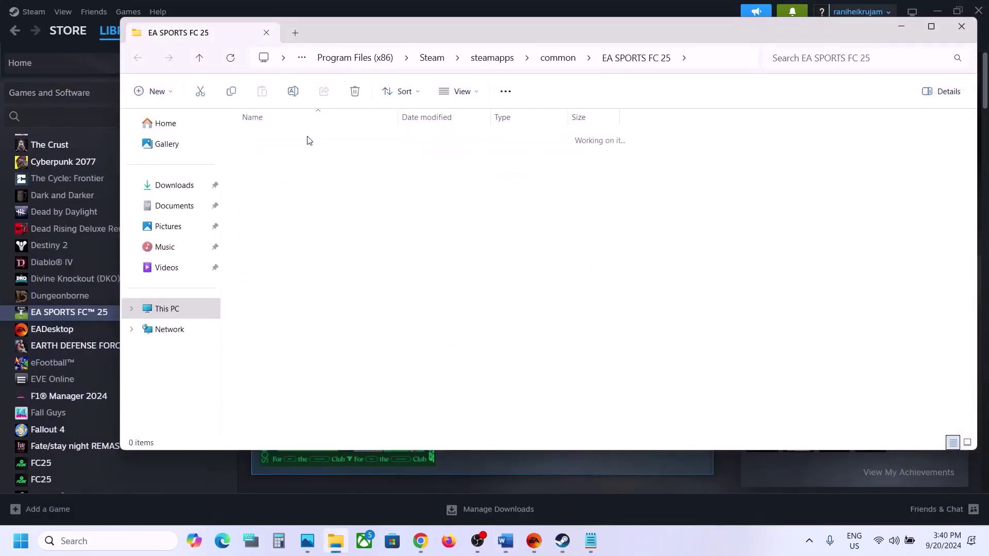
left_click(271, 158)
double_click(271, 158)
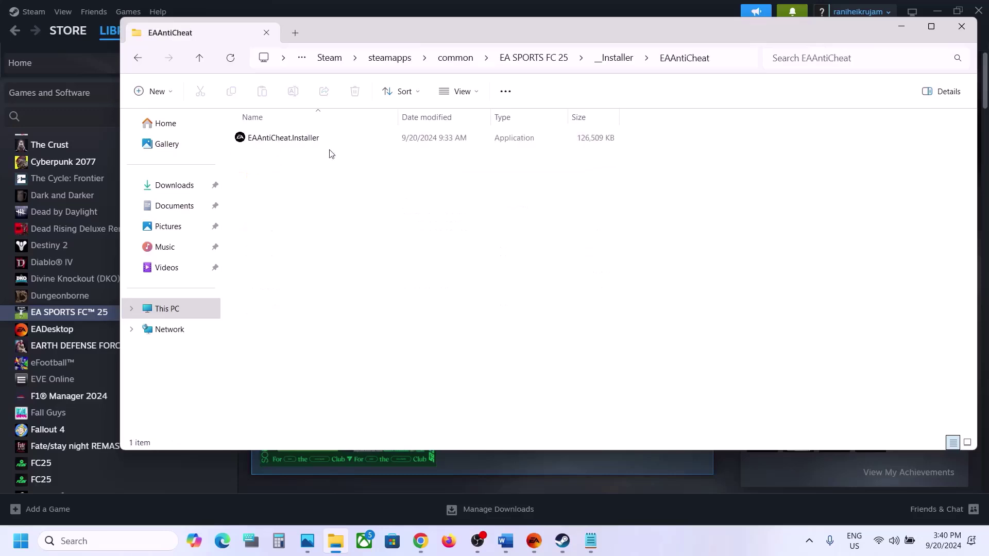
left_click(319, 140)
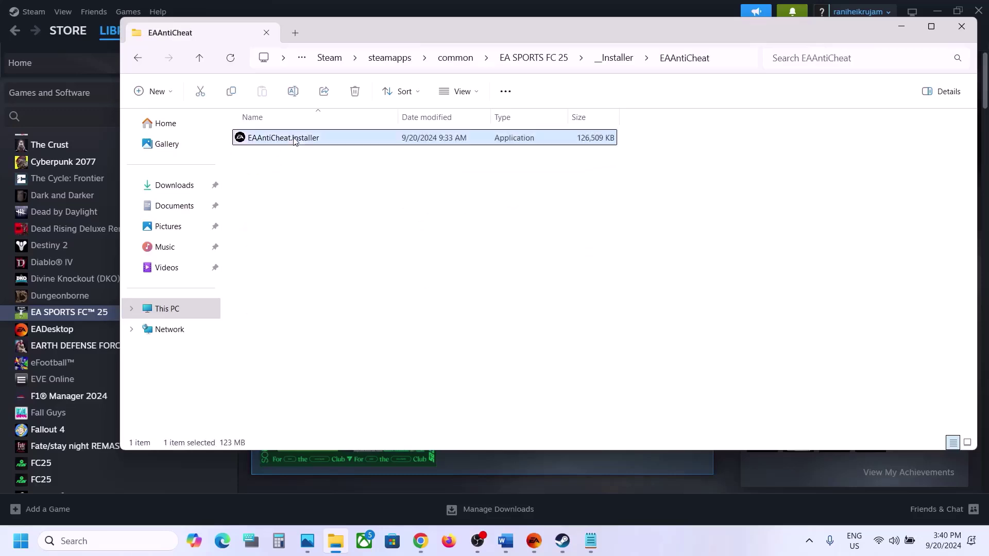
double_click(319, 140)
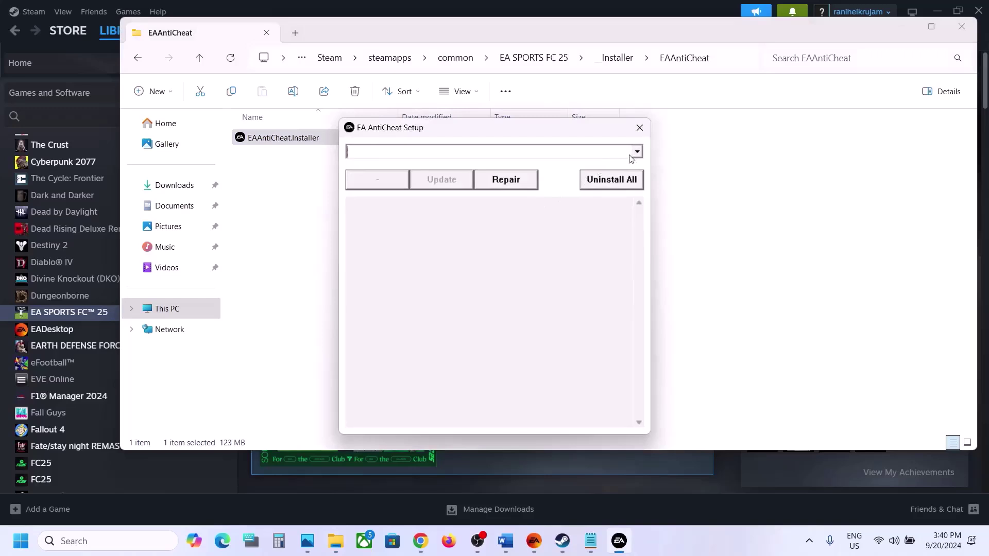
- Choose (Installed) FC 24 as the game and update its anticheat
left_click(638, 153)
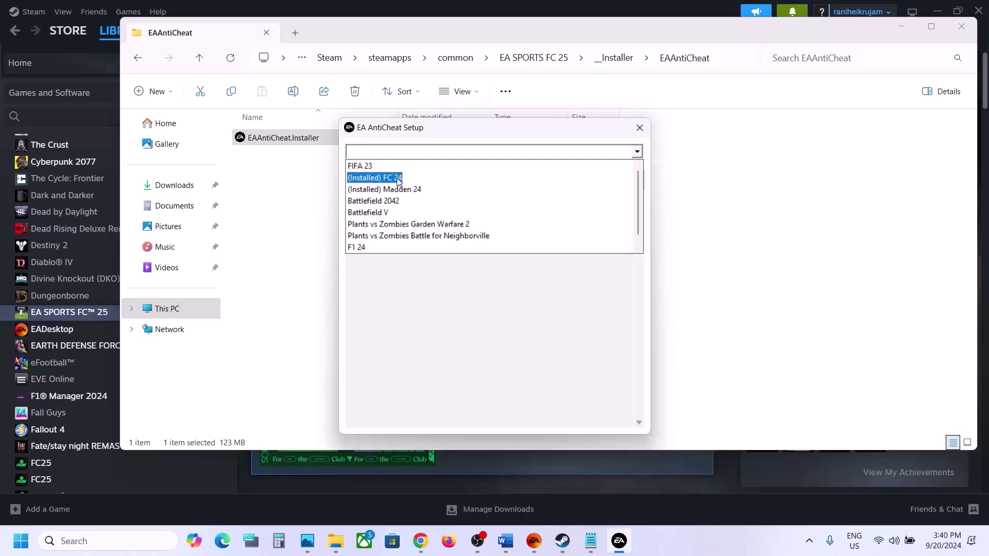
left_click(397, 178)
left_click(442, 181)
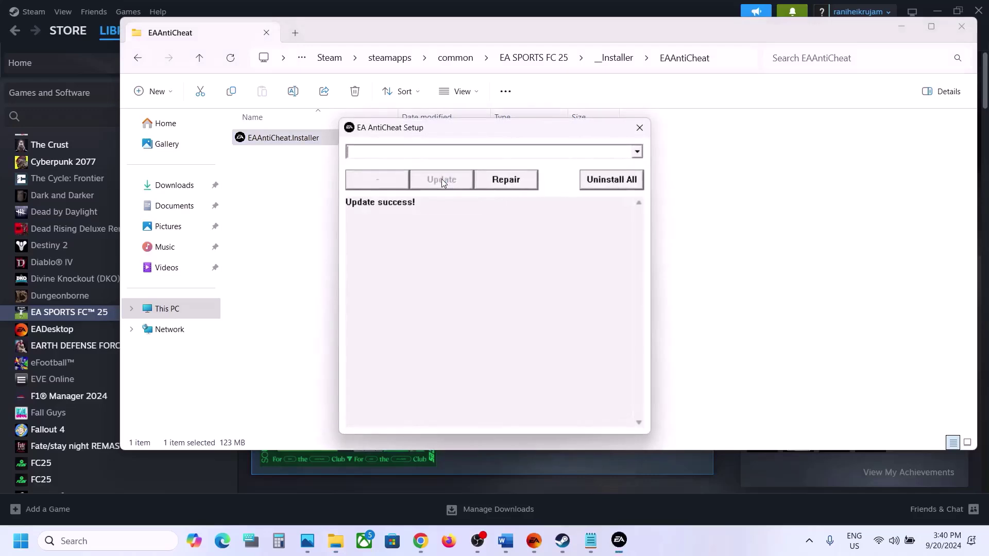
- Choose (Installed) FC 25 as the game and update its anticheat
left_click(637, 152)
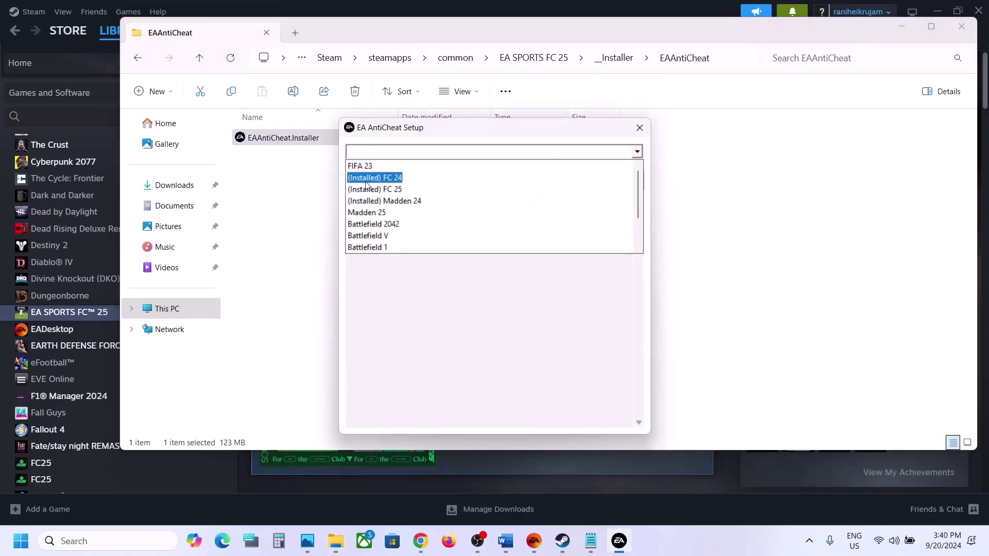
left_click(383, 189)
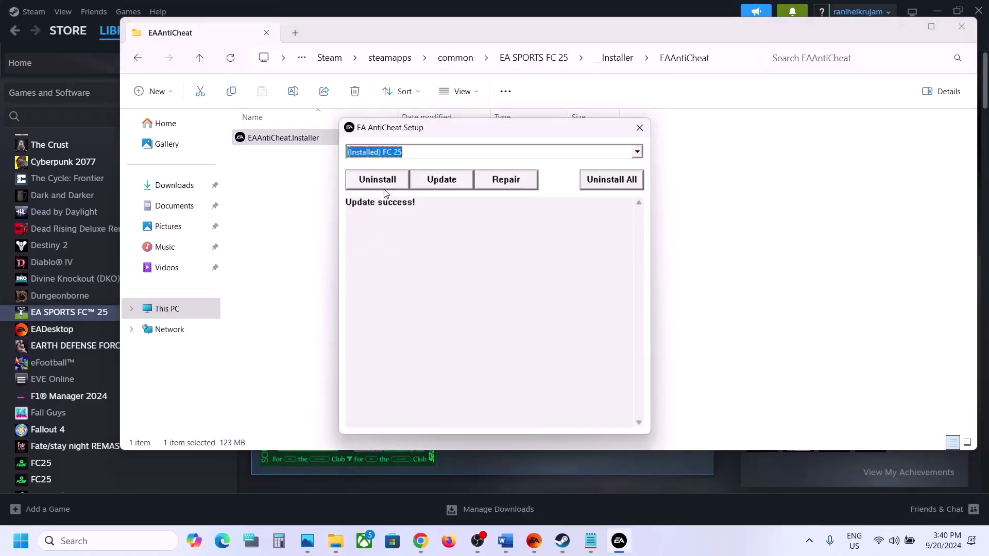
left_click(445, 181)
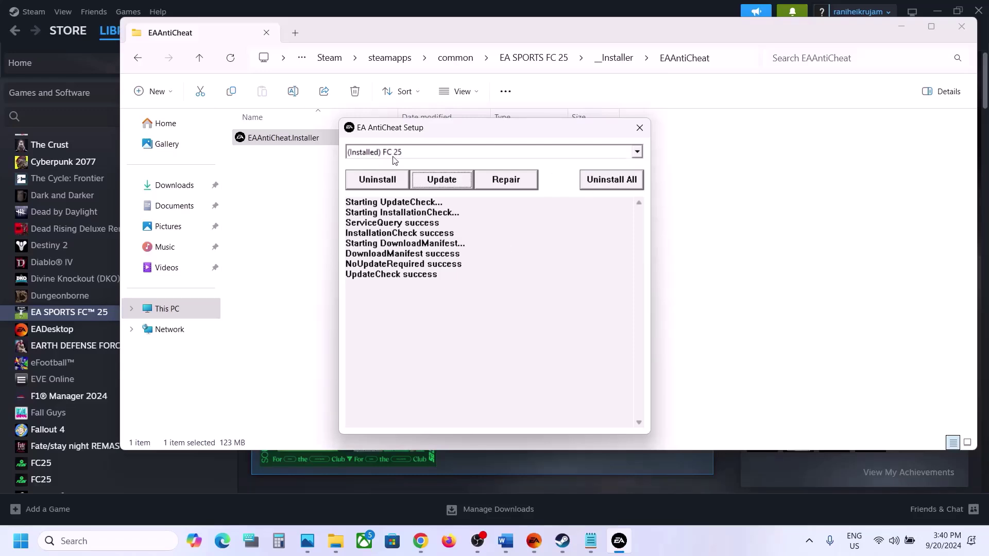
- Start the anticheat repair for FC 25 and browse to the OS (C:) drive to choose the game's installation folder
left_click(499, 181)
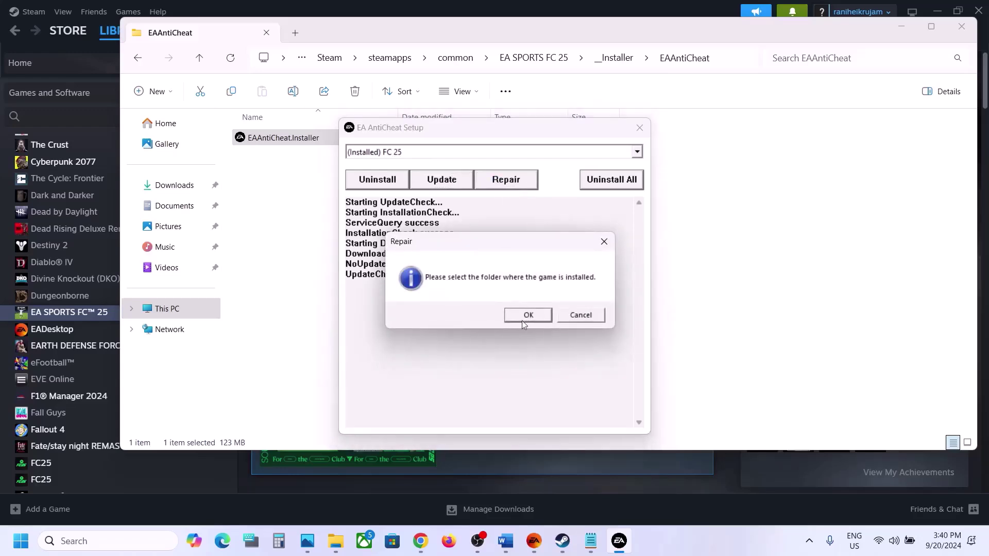
left_click(521, 318)
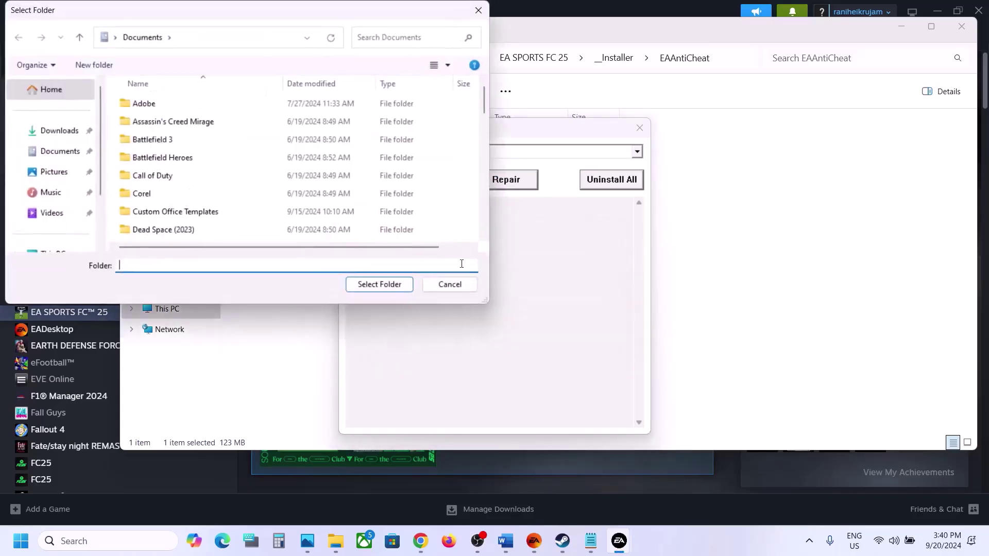
scroll(51, 191, "down", 2)
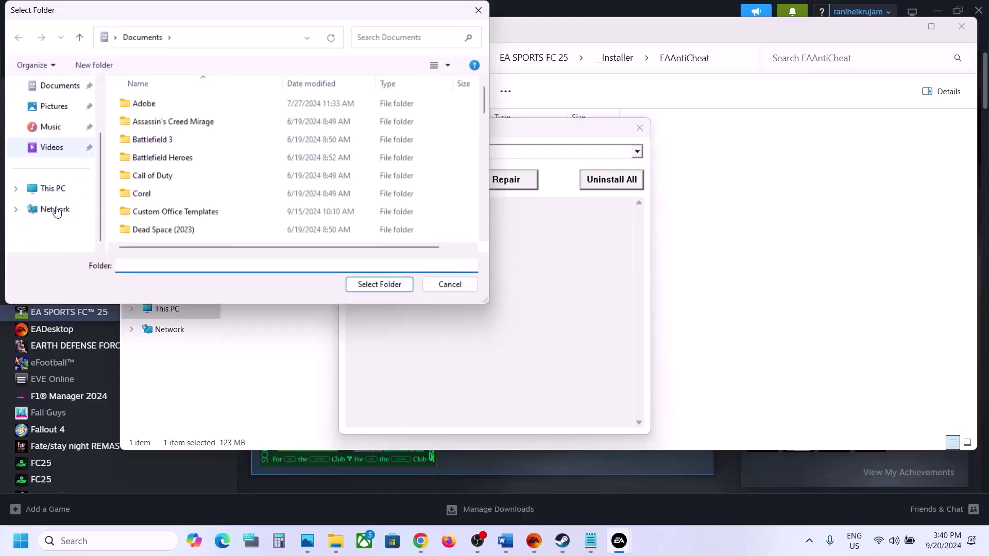
left_click(53, 190)
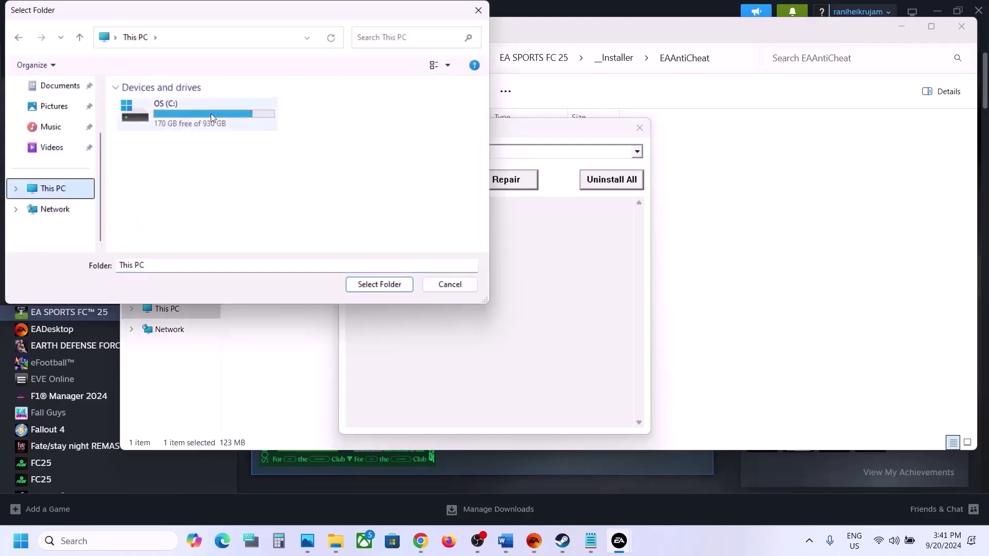
double_click(211, 114)
scroll(211, 117, "down", 3)
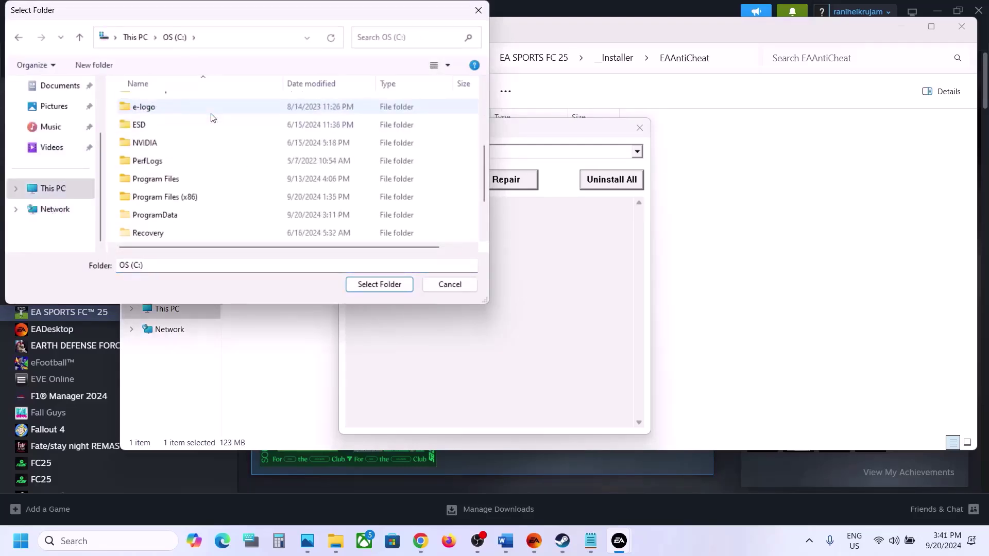
- Select the EA SPORTS FC 25 folder inside Program Files\EA Games, then return to the OS (C:) drive
left_click(176, 179)
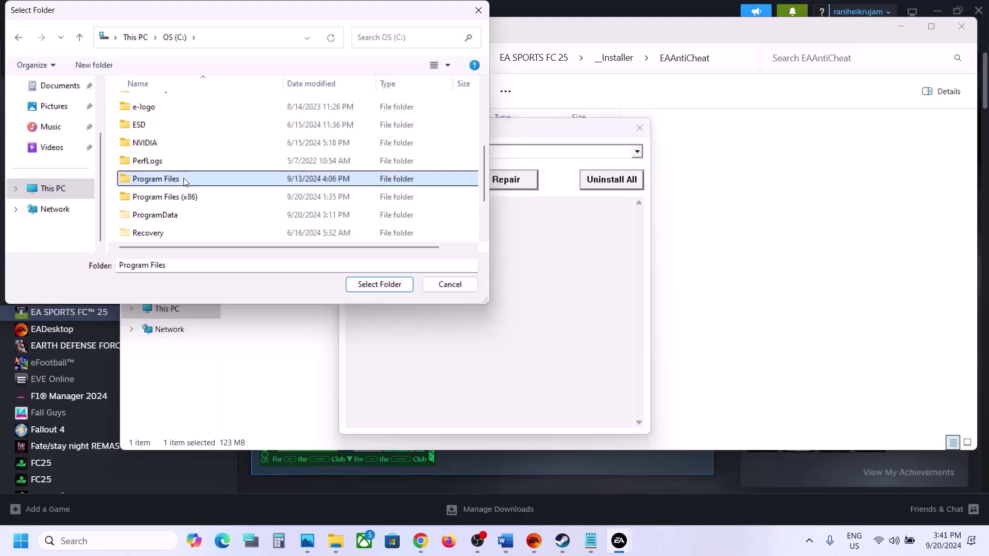
double_click(184, 180)
scroll(184, 177, "down", 3)
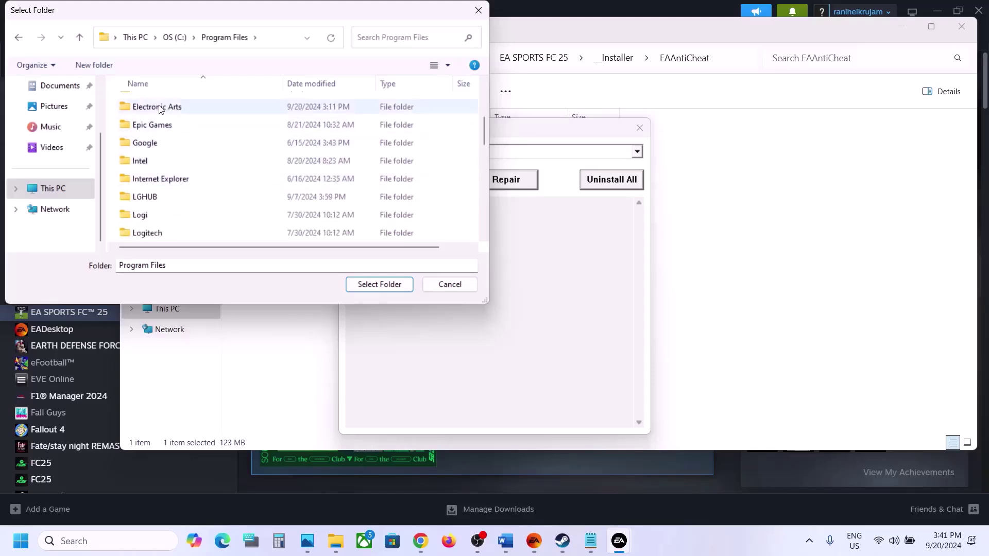
left_click(158, 125)
scroll(162, 124, "up", 1)
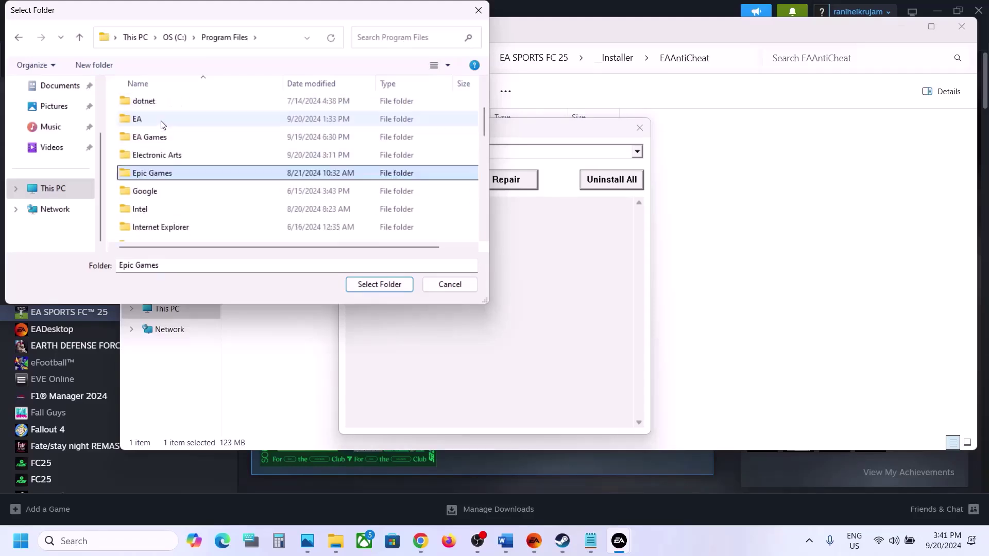
double_click(155, 138)
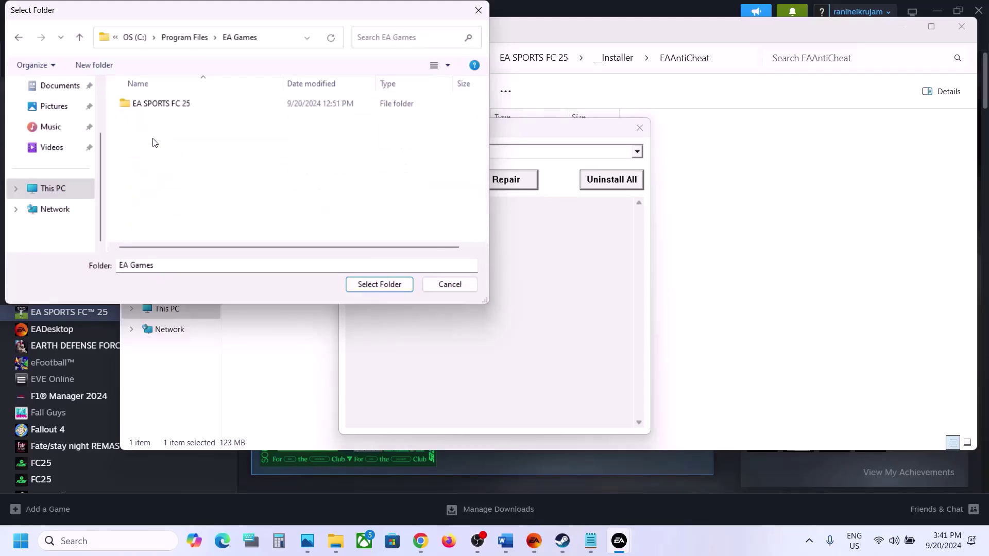
left_click(157, 105)
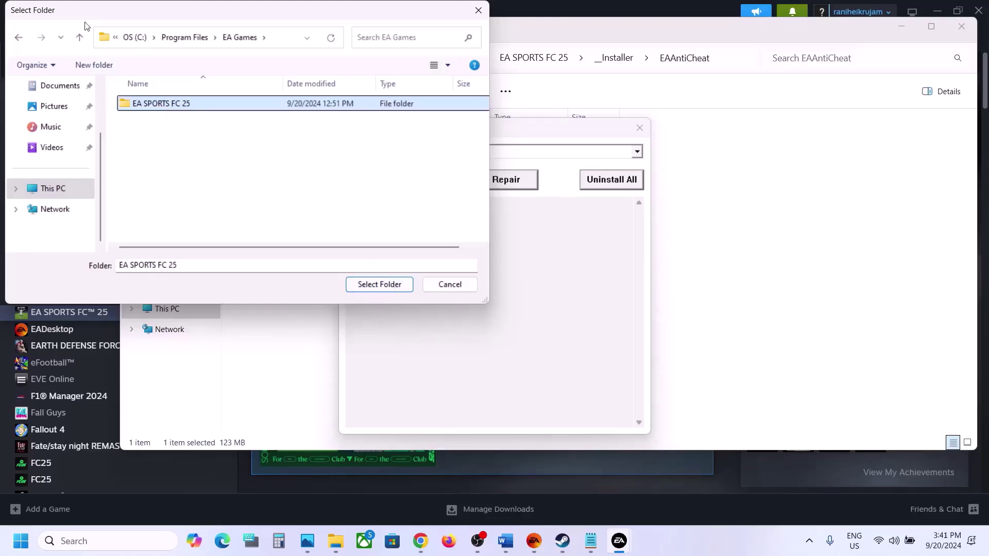
left_click(80, 37)
left_click(79, 37)
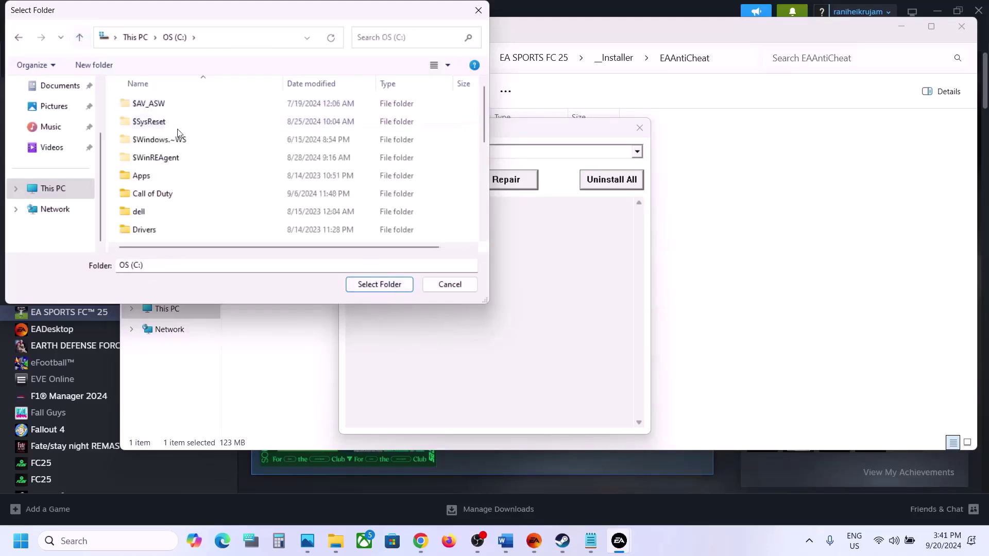
- Repair the FC 25 anticheat using the EA SPORTS FC 25 folder in Program Files (x86)\Steam\steamapps\common, and highlight the final log line
scroll(177, 190, "down", 3)
left_click(177, 196)
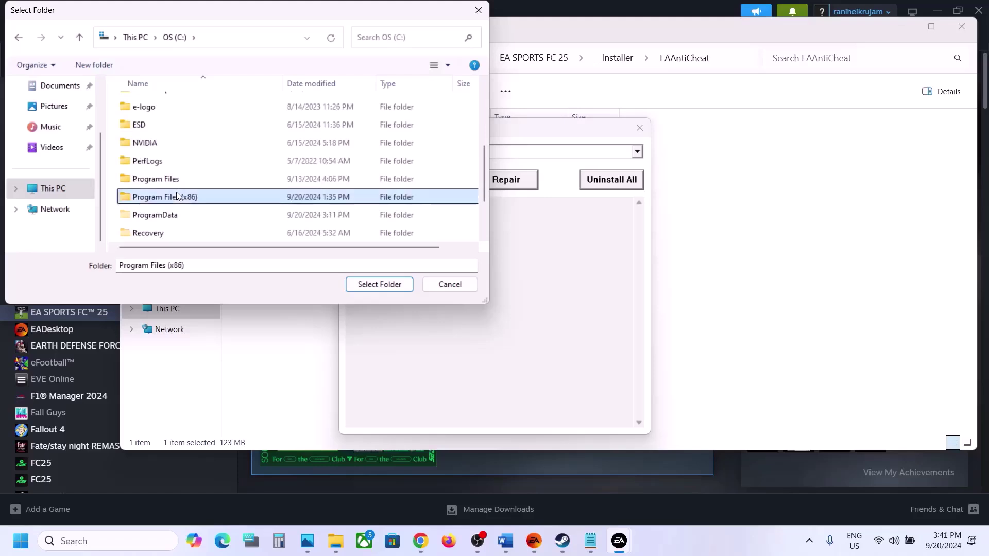
double_click(177, 197)
scroll(168, 194, "down", 3)
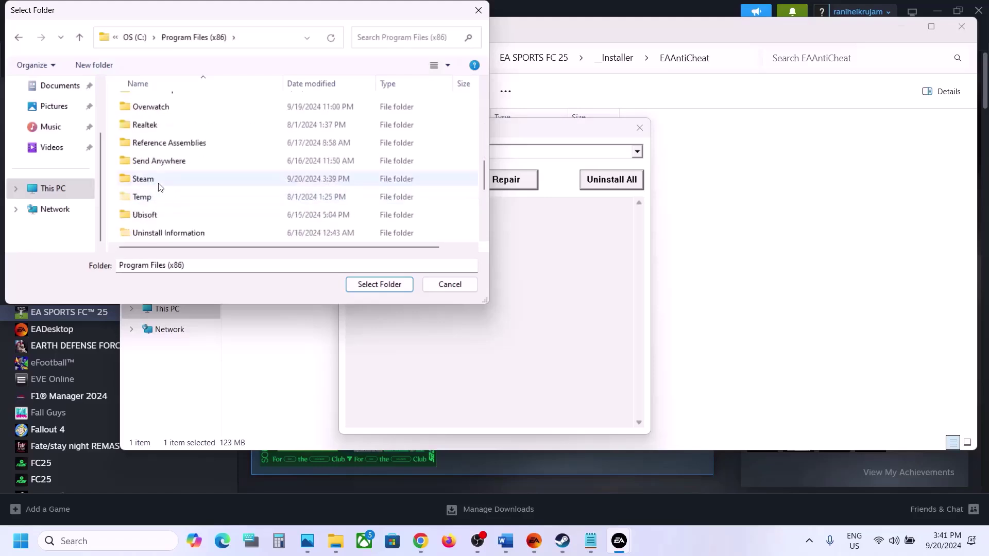
double_click(159, 183)
scroll(159, 184, "down", 5)
left_click(159, 181)
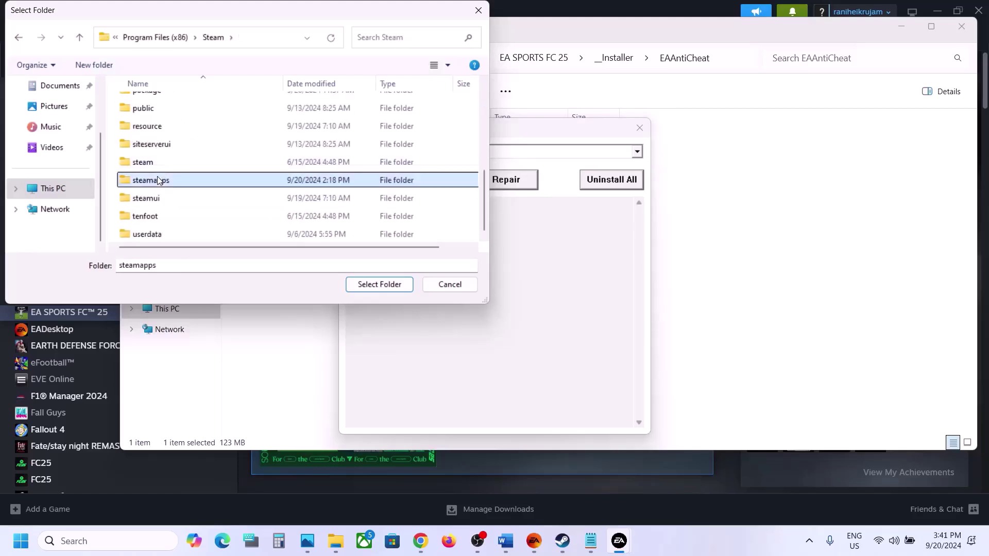
double_click(160, 180)
double_click(152, 105)
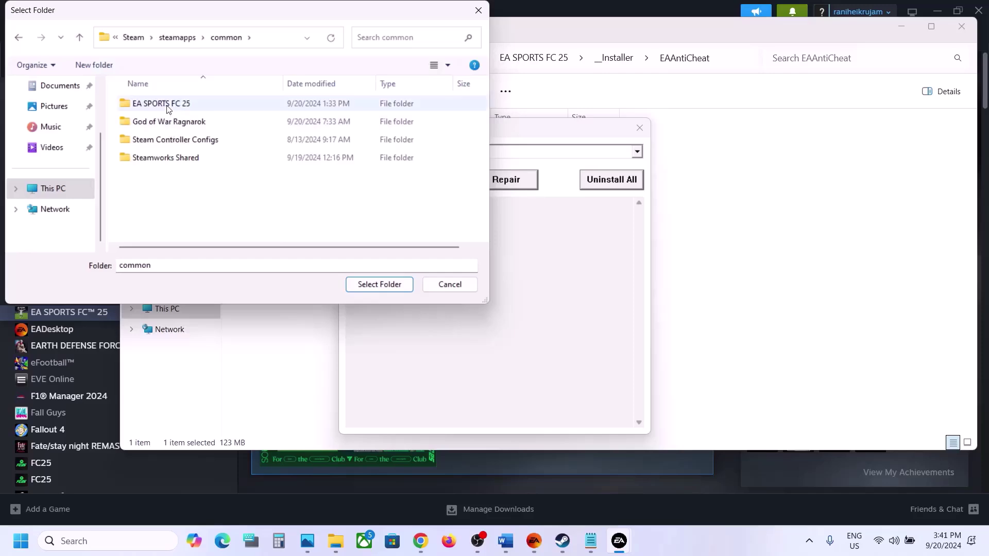
left_click(168, 106)
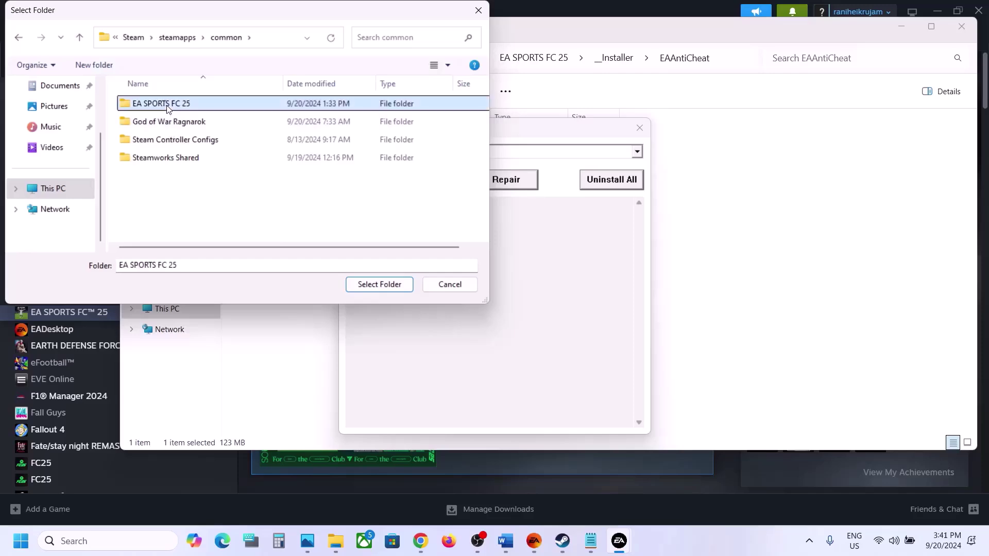
left_click(372, 287)
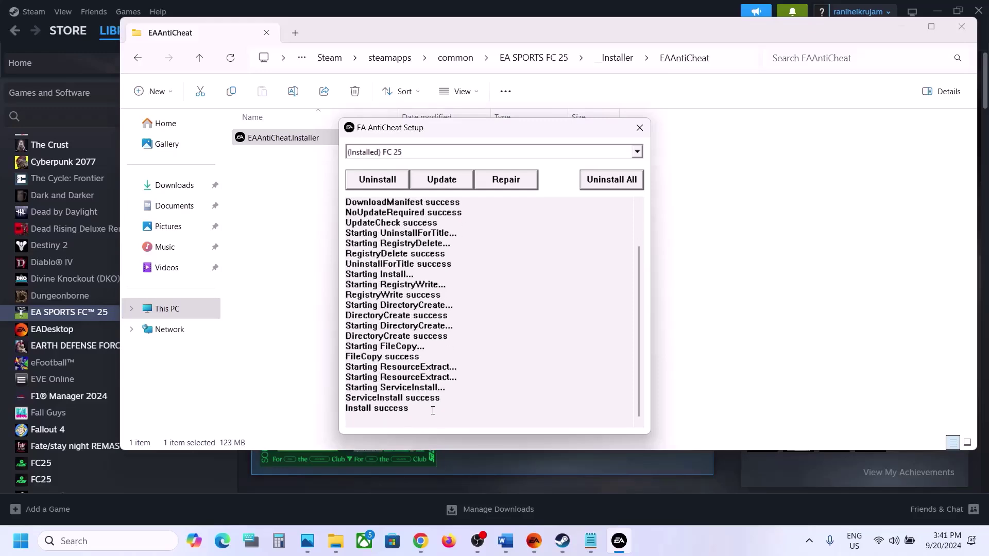
left_click_drag(359, 422, 345, 410)
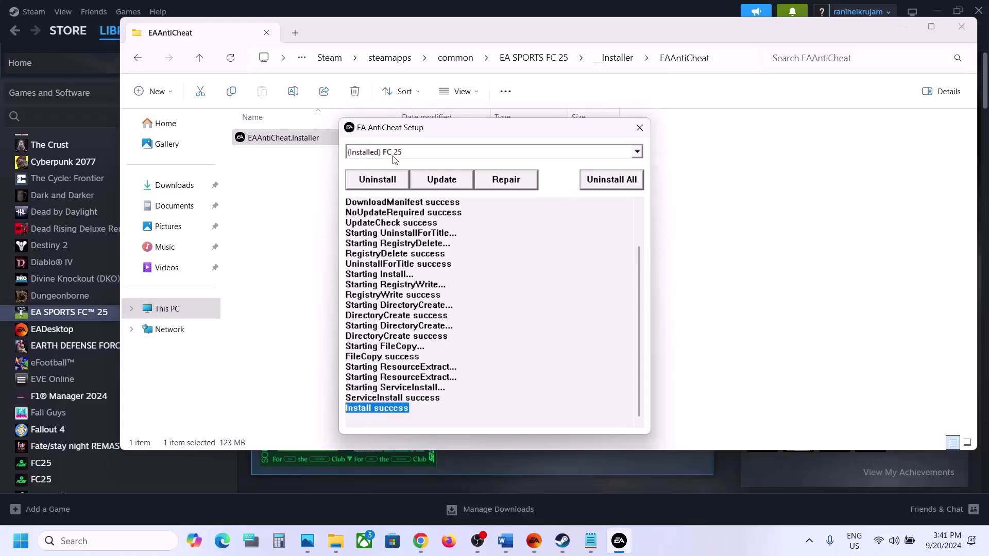
- Uninstall the FC 25 anticheat, reinstall it, and highlight the last line of the installation log
left_click(380, 185)
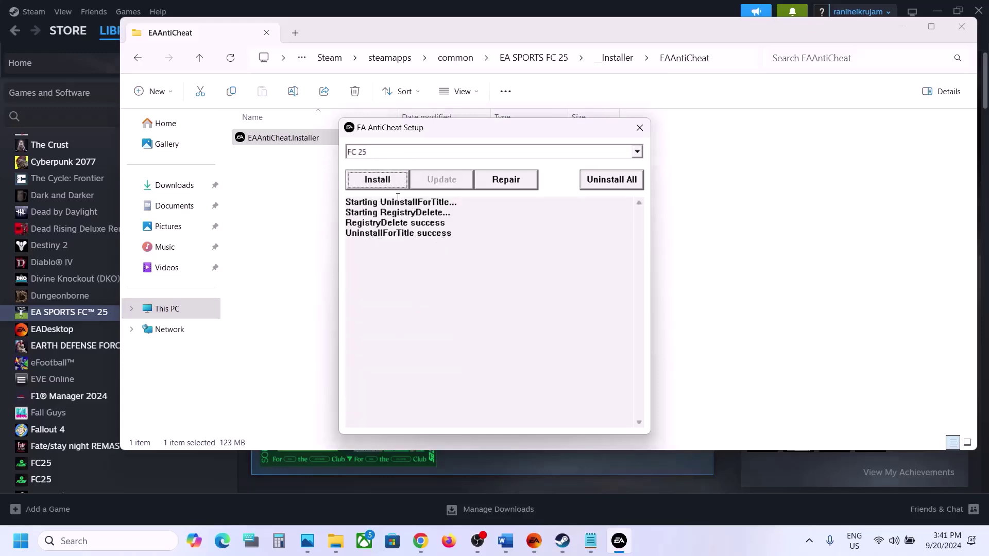
left_click(382, 186)
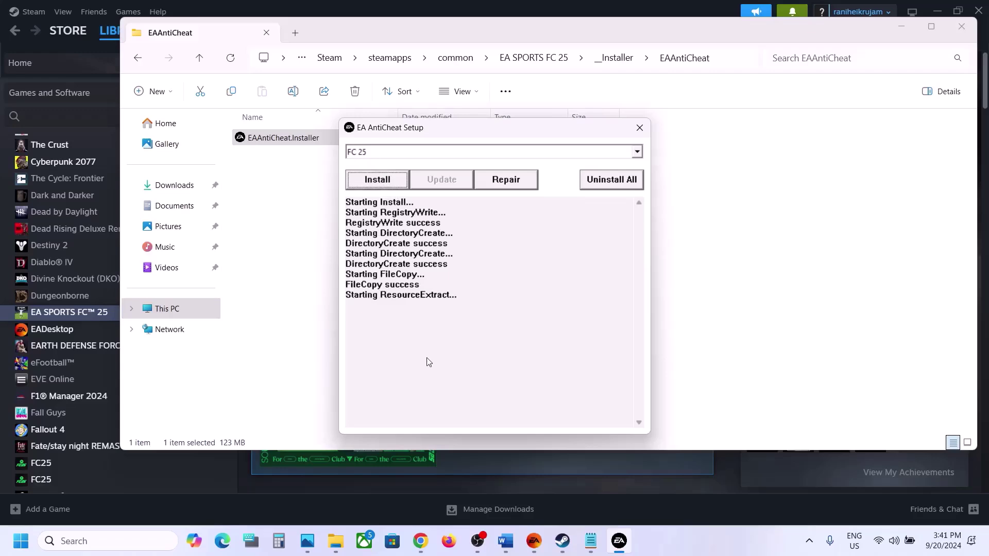
left_click(413, 325)
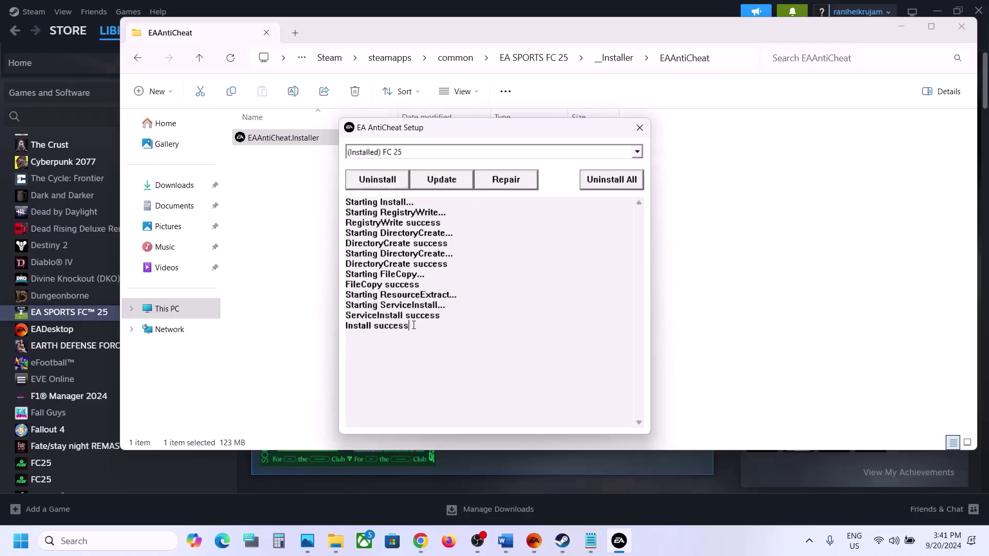
left_click_drag(344, 333, 343, 328)
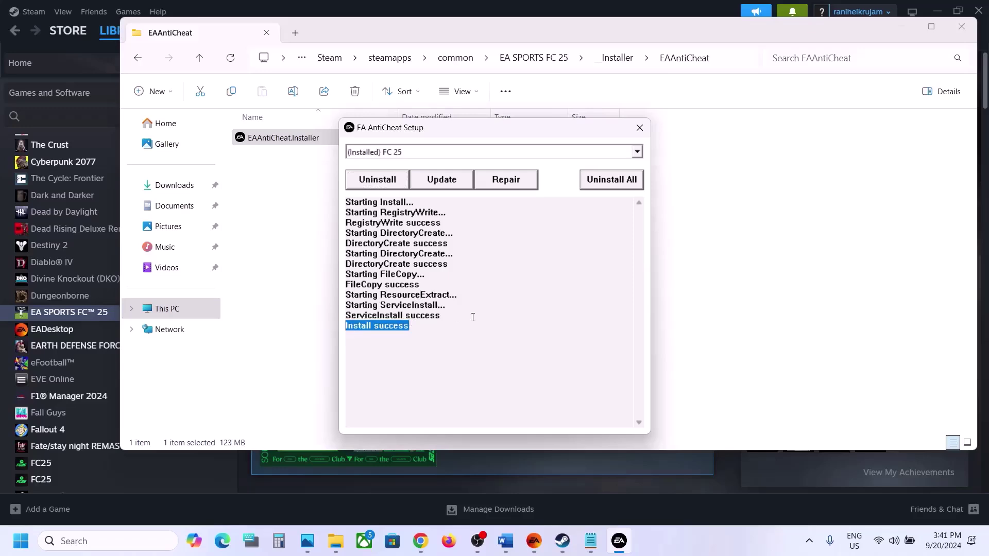
- Keep (Installed) FC 25 as the chosen game and uninstall its anticheat
left_click(541, 151)
left_click(398, 166)
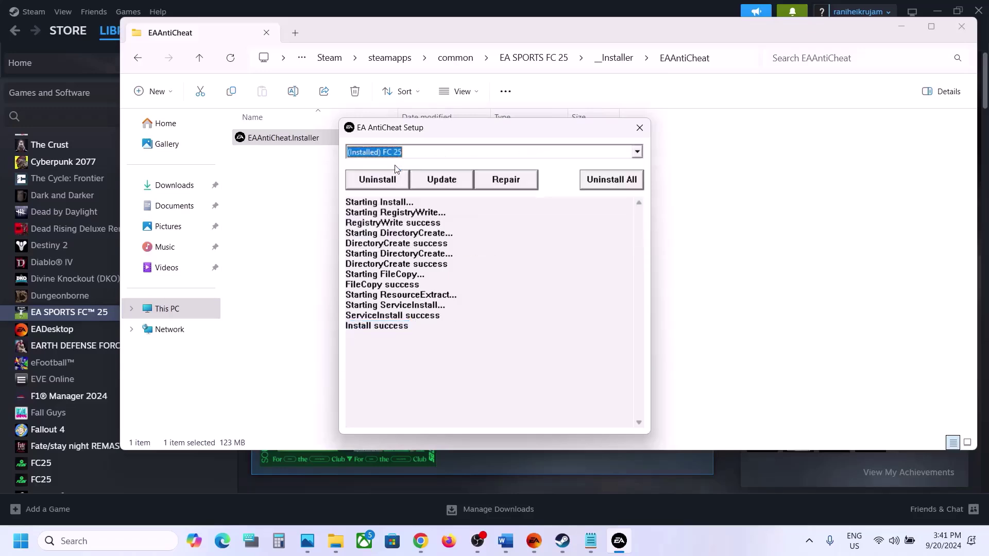
left_click(378, 180)
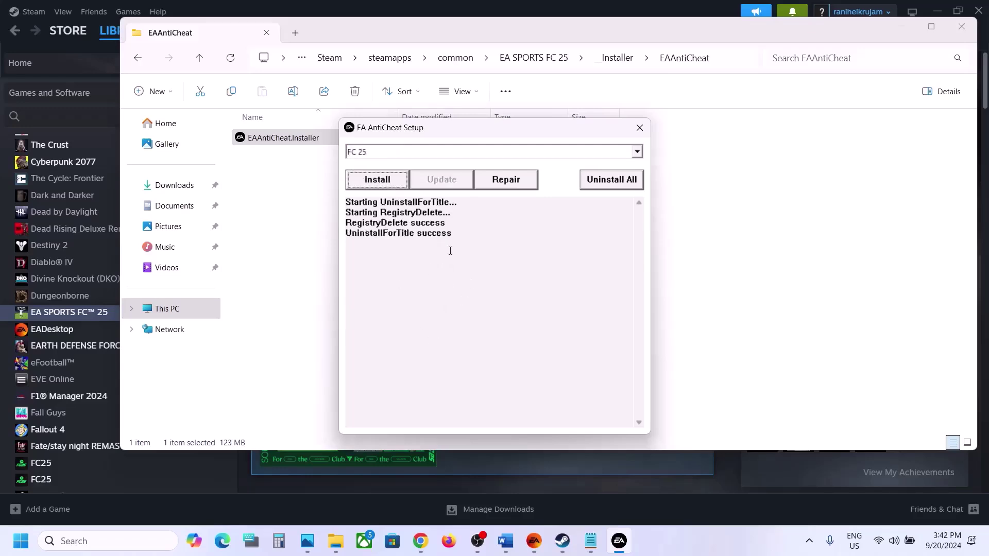
- Close the EA AntiCheat Setup, switch to Steam, and launch EA SPORTS FC 25
left_click(641, 127)
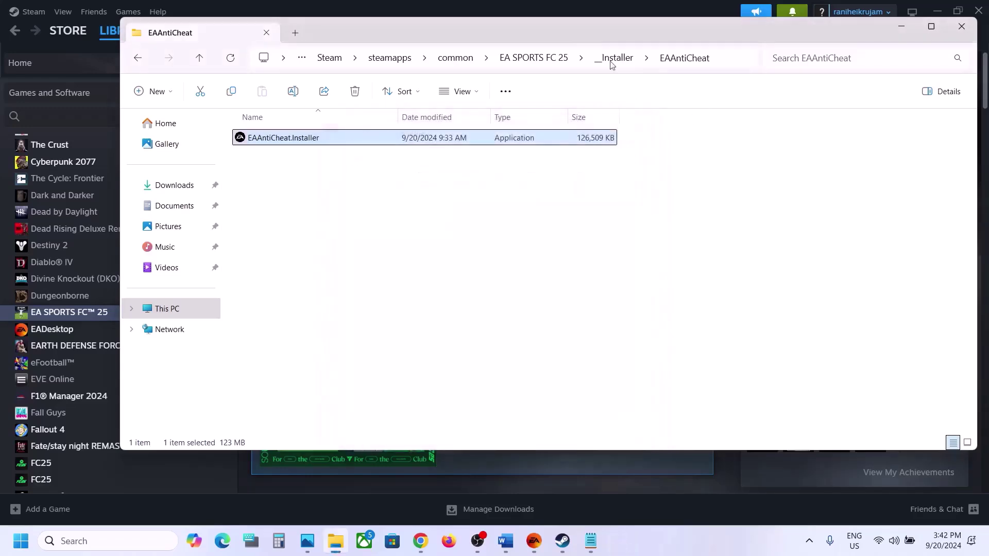
left_click(556, 14)
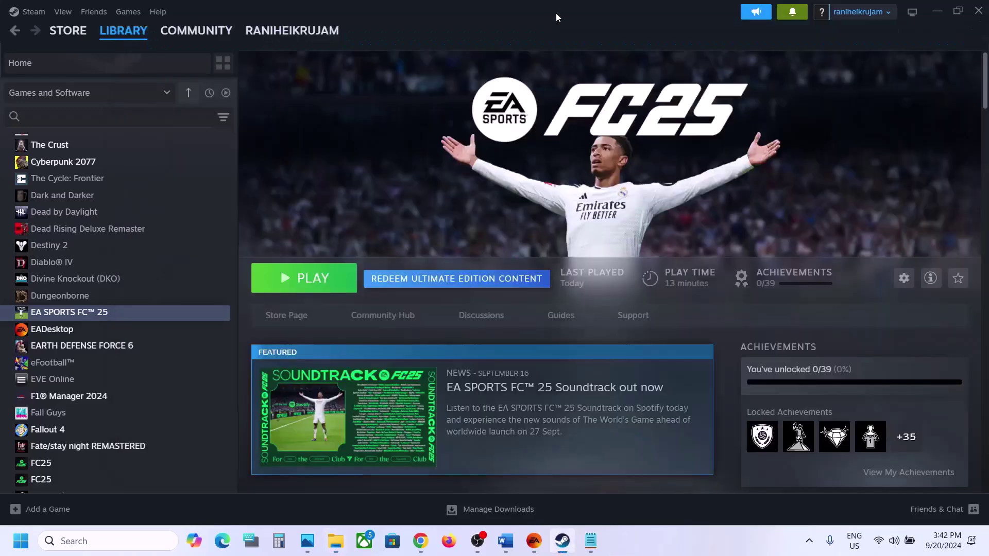
left_click(313, 281)
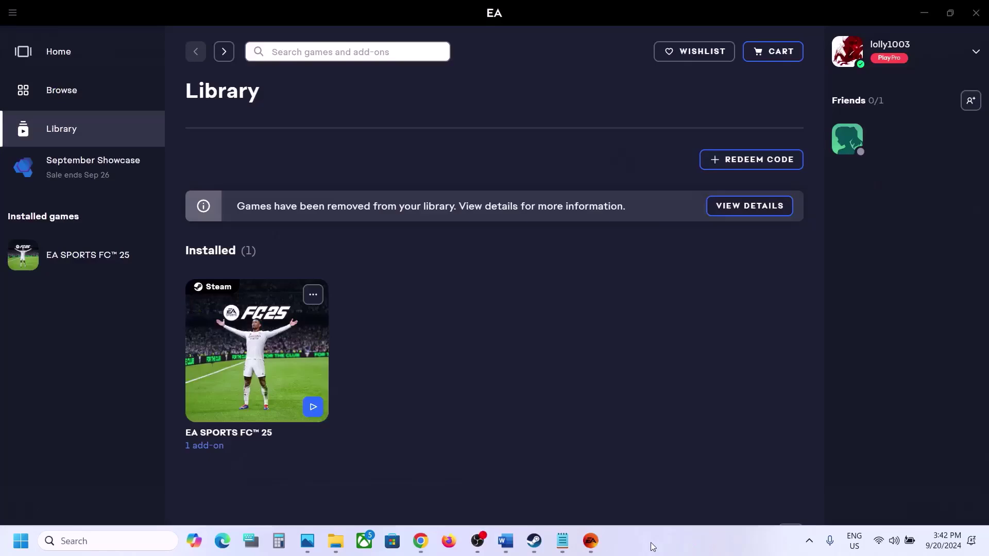
- Switch to the Word document and add ", faceit anticheat" to the end of the Step 2 text
left_click(506, 542)
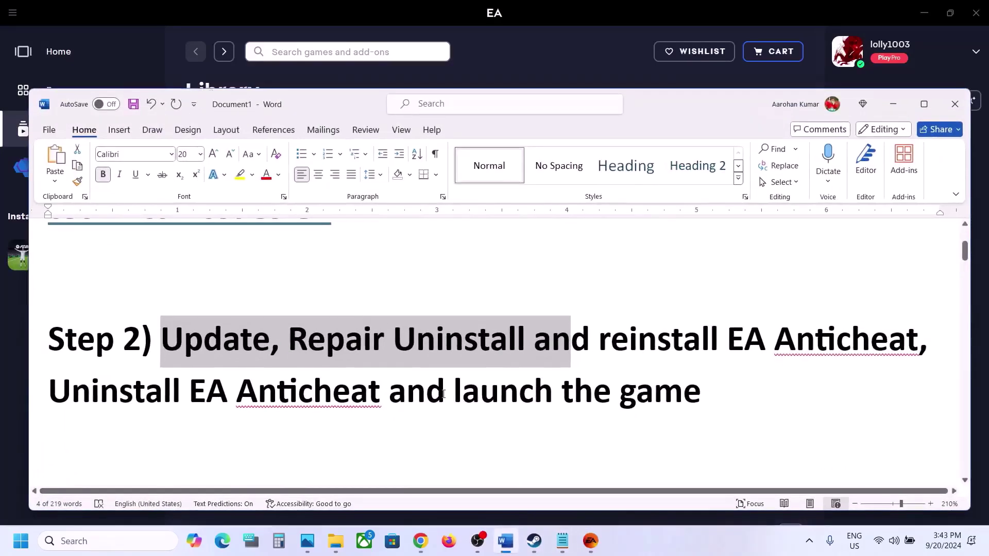
scroll(443, 394, "down", 1)
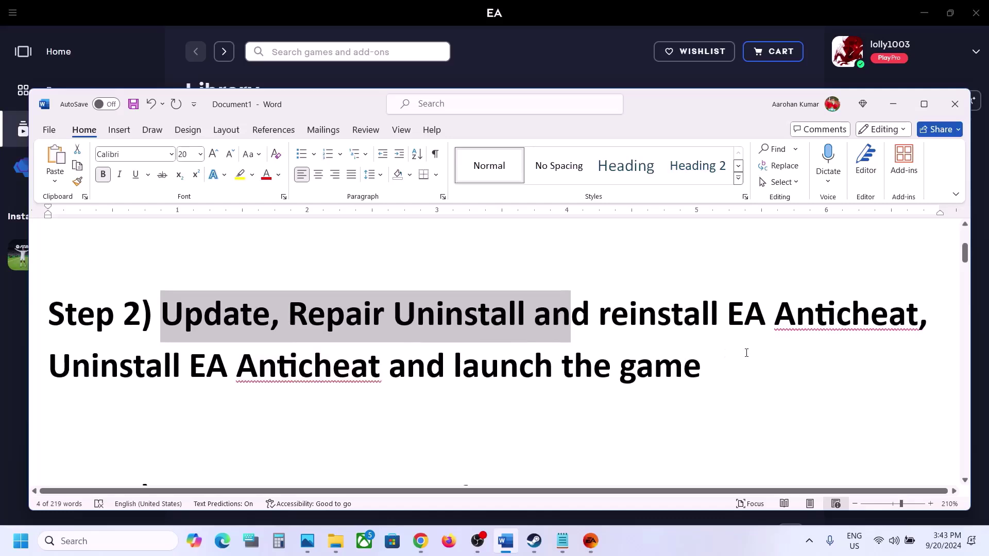
left_click(724, 357)
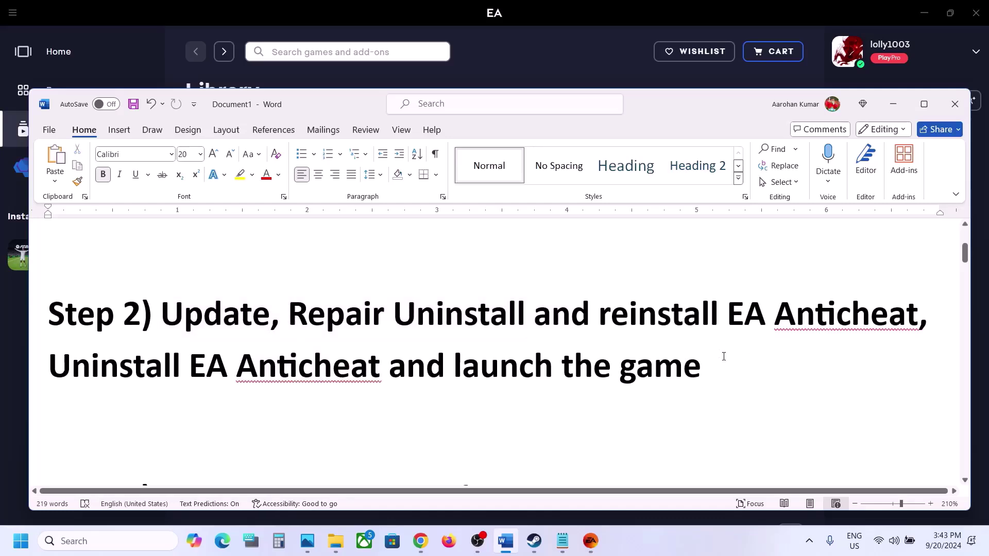
type(", face")
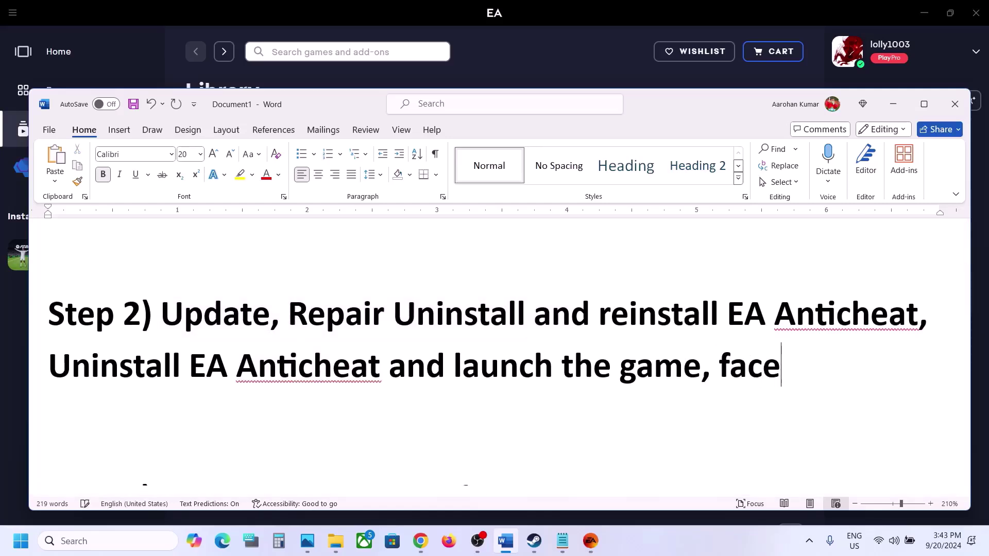
type("it antic")
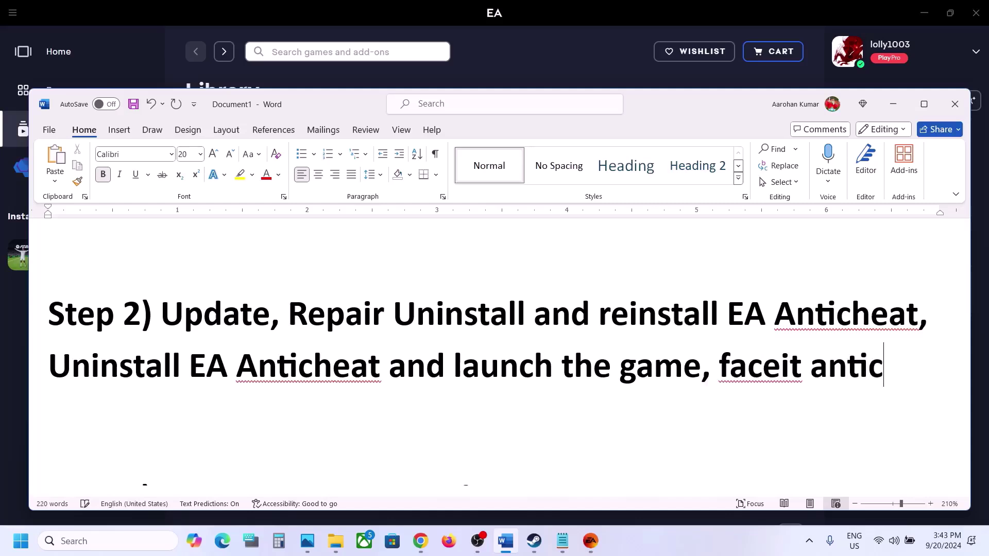
type("heat")
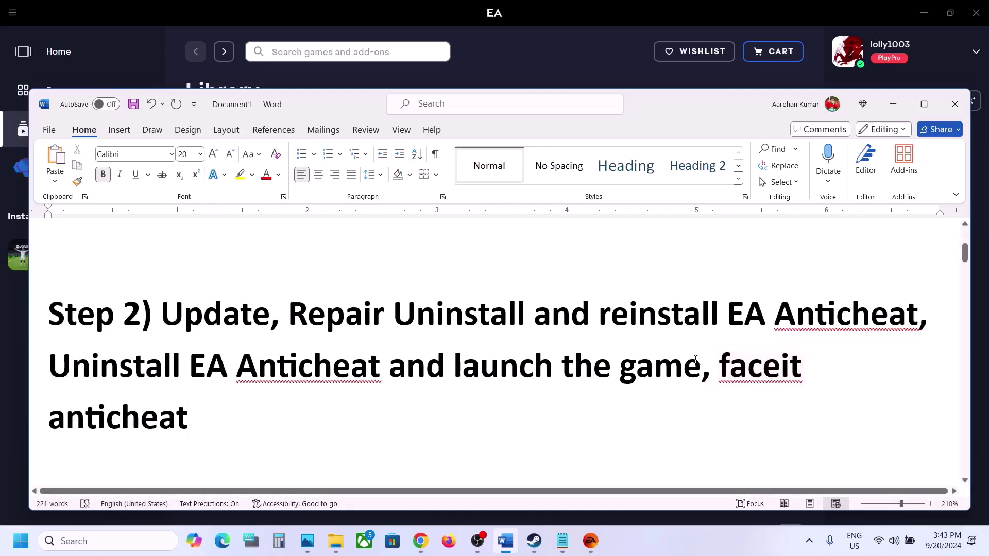
- Add "- uninstall" after "faceit anticheat" at the end of the Step 2 text
left_click_drag(718, 366, 242, 419)
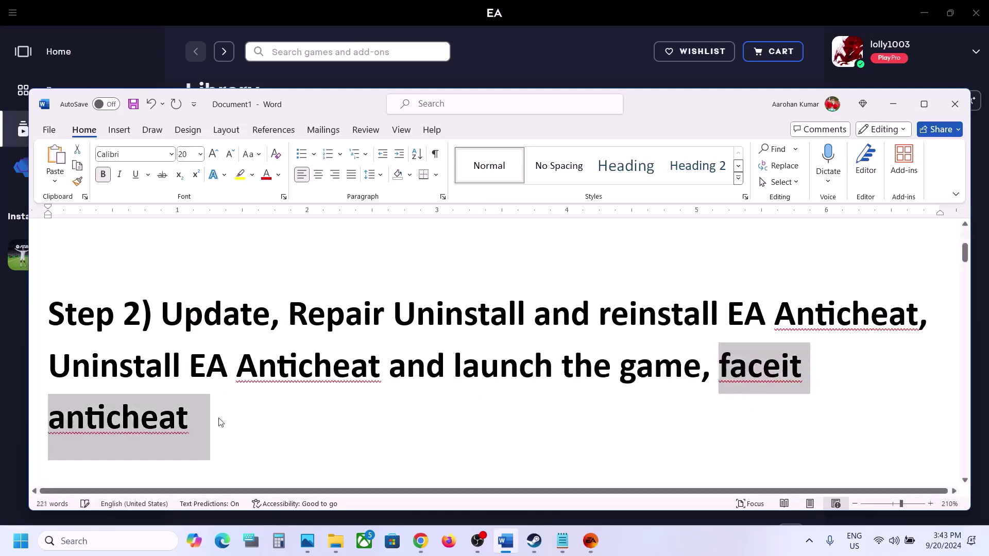
left_click(219, 418)
type("- unins")
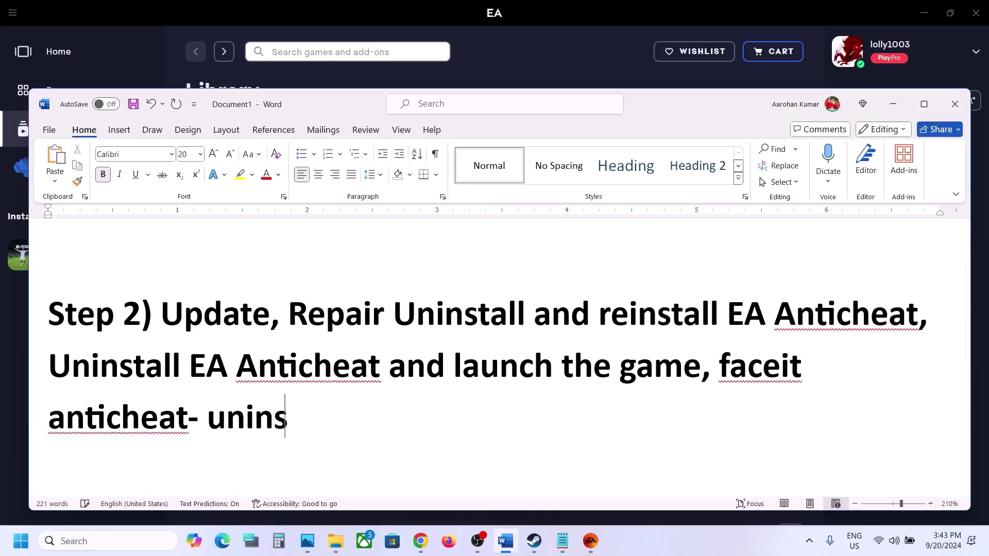
type("tall")
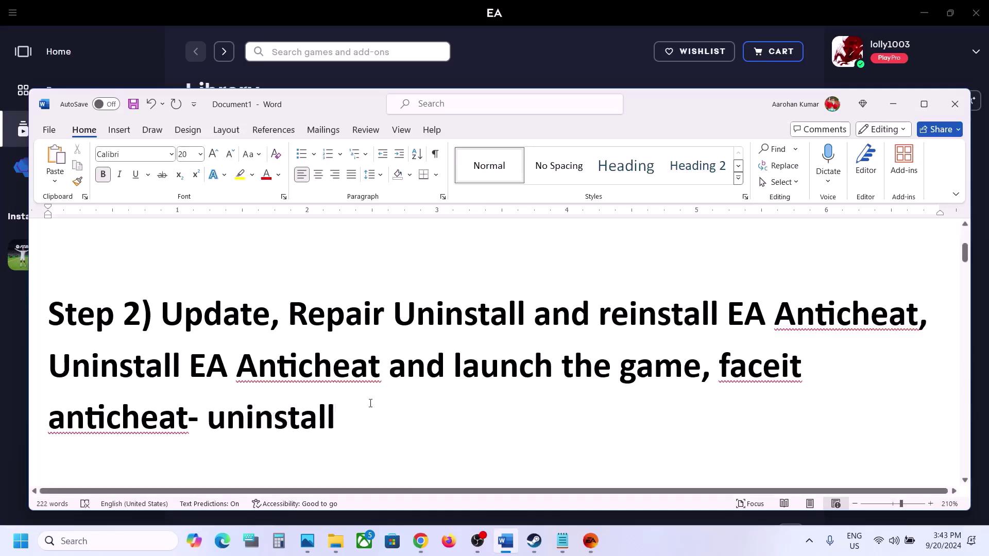
left_click(757, 367)
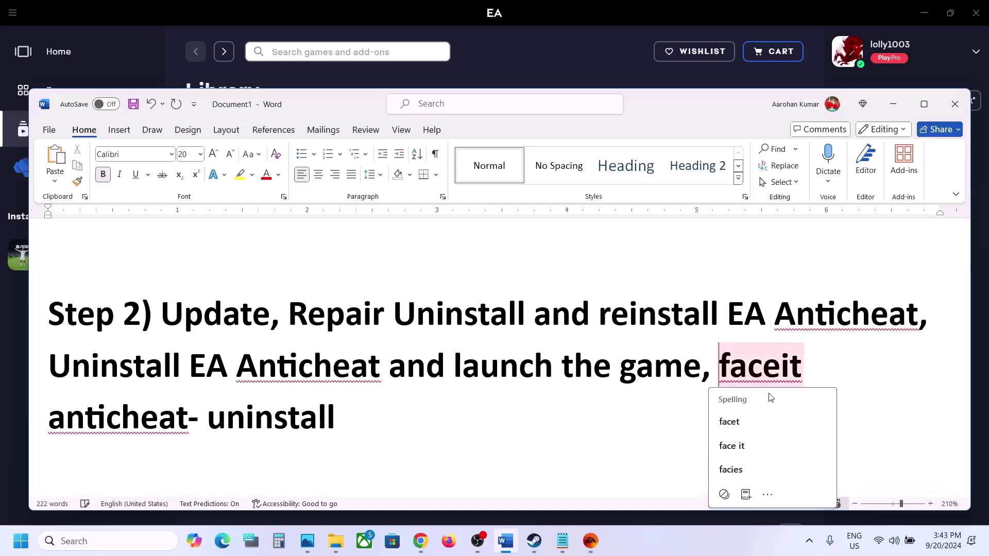
left_click(449, 401)
- Go to Step 3 in the document and highlight "EA App As an administrator"
scroll(411, 402, "down", 2)
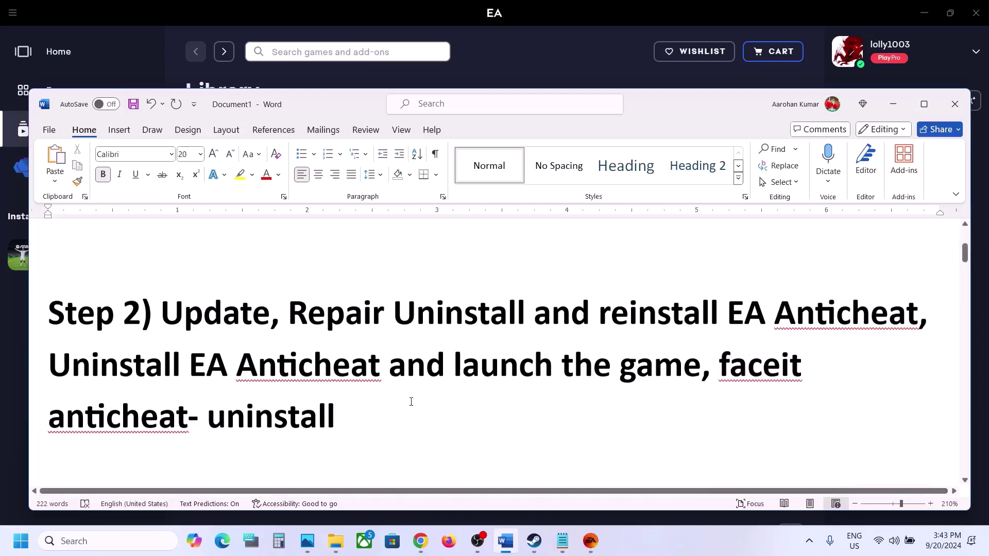
scroll(411, 402, "down", 2)
scroll(411, 401, "up", 1)
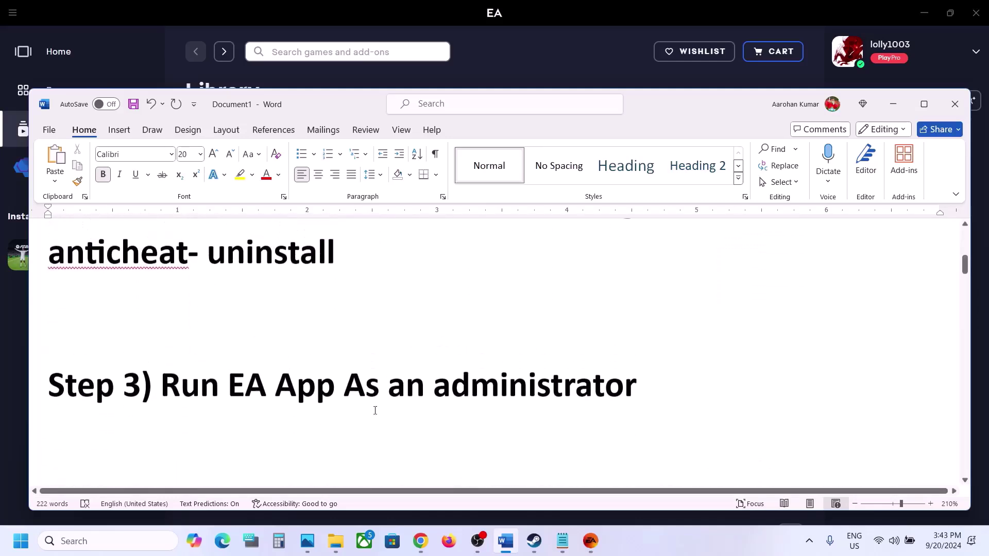
left_click_drag(252, 386, 639, 392)
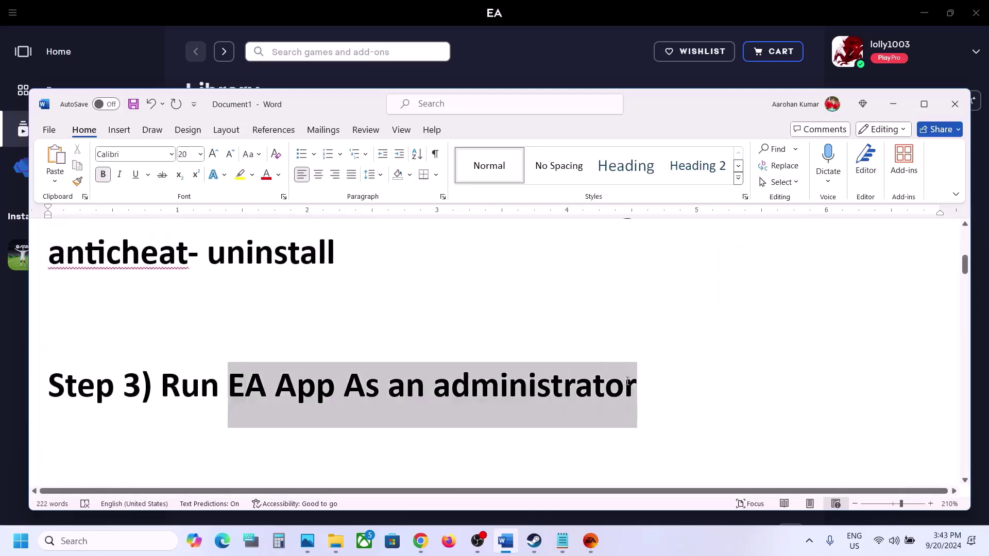
- Switch to the EA app, search Windows for "ea", and show the option to run EA as administrator without running it
left_click(573, 42)
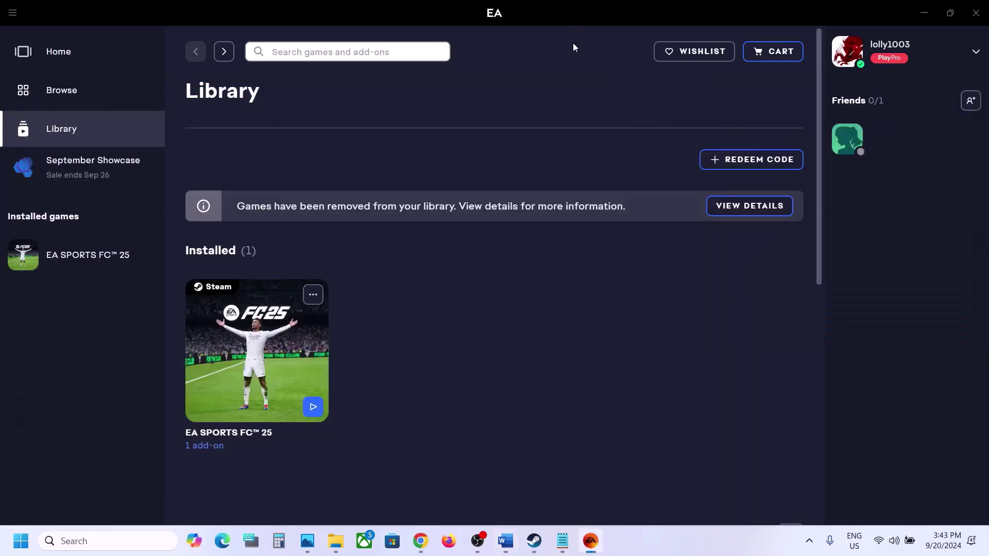
left_click(13, 13)
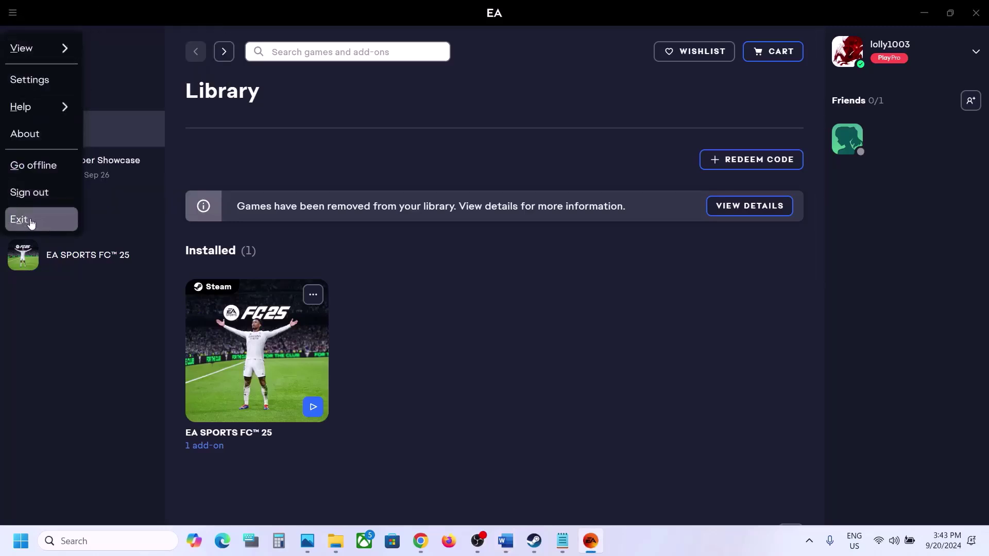
left_click(104, 538)
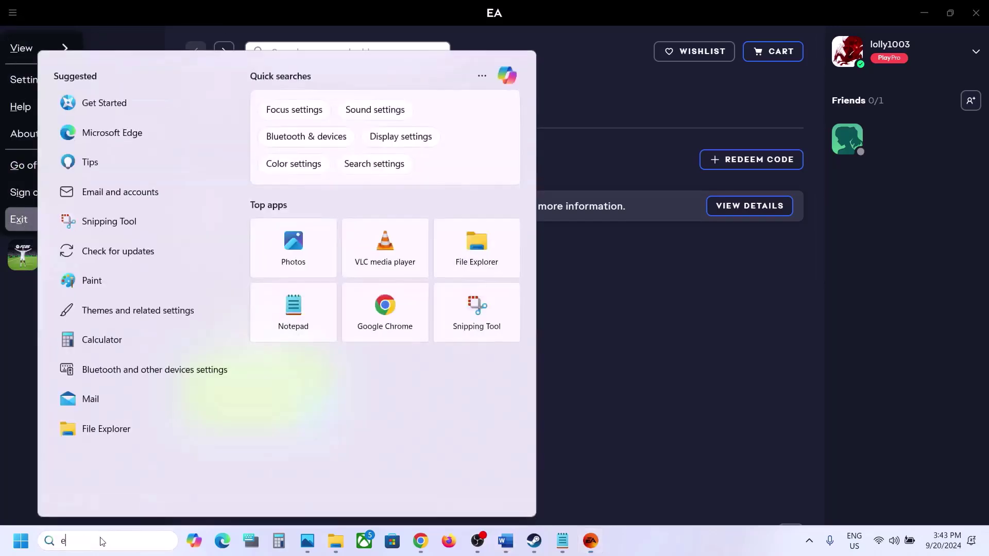
type("ea")
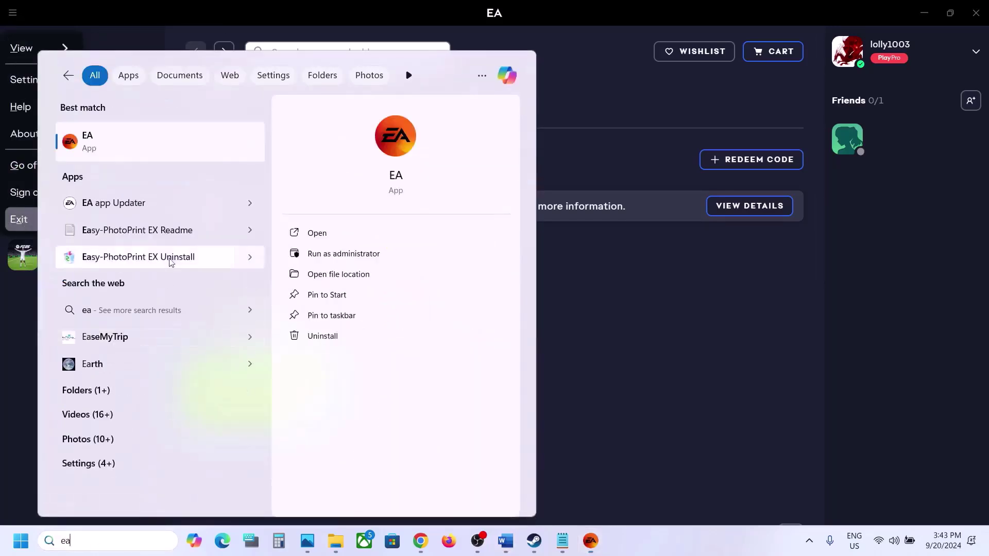
right_click(98, 138)
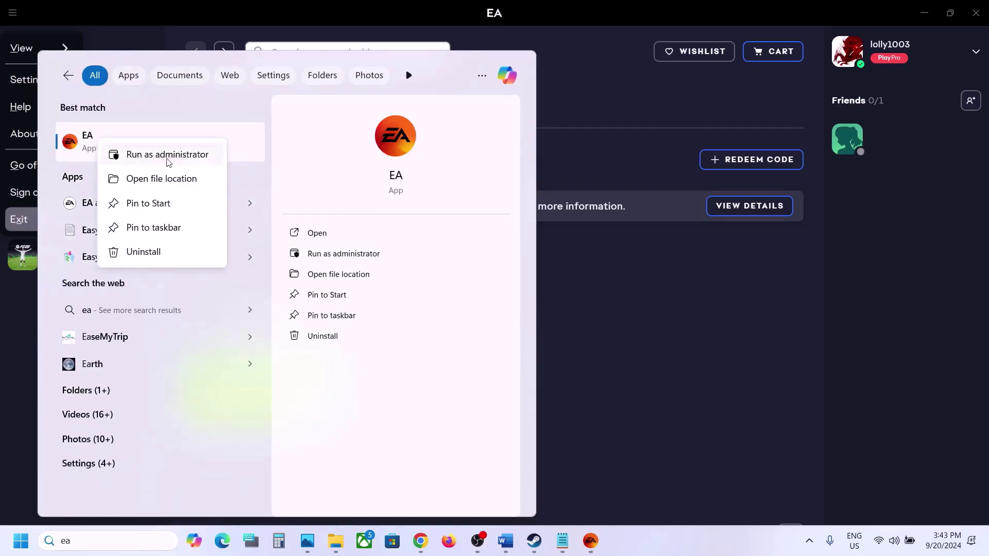
left_click(659, 325)
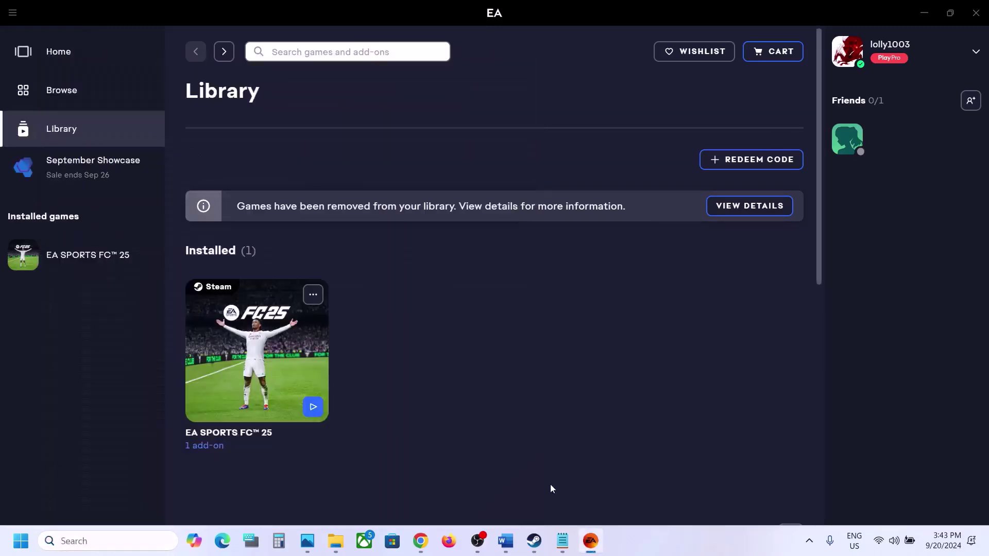
- Return to the Word document and highlight the Step 4 text about running the game as an administrator from its installation folder
left_click(513, 539)
scroll(466, 427, "down", 3)
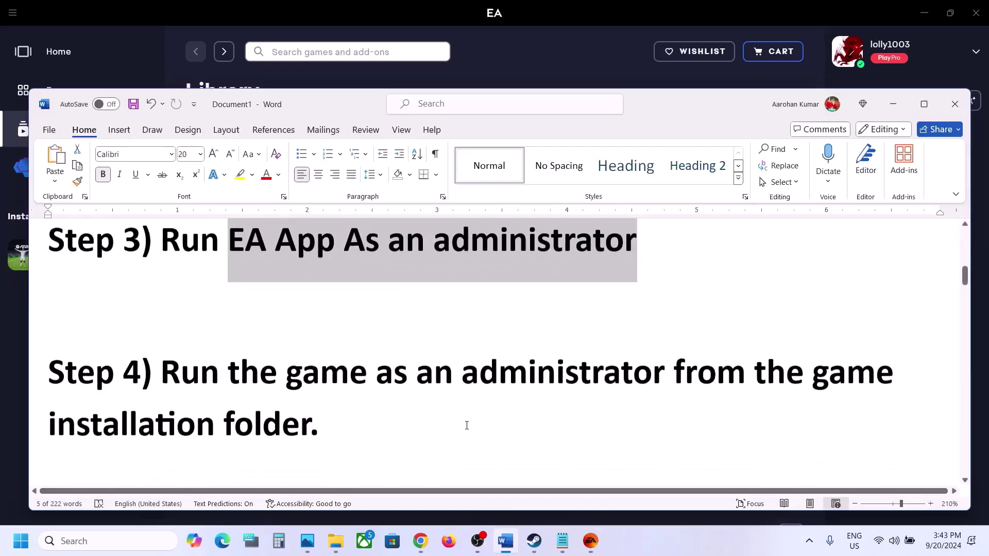
left_click_drag(185, 355, 311, 398)
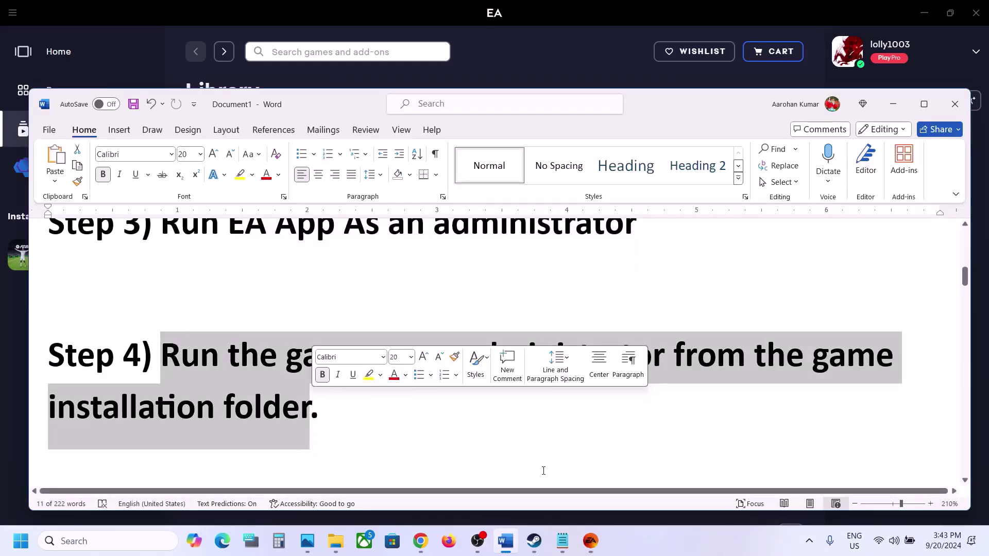
- Switch to Steam and open the local installation folder of EA SPORTS FC 25
left_click(534, 541)
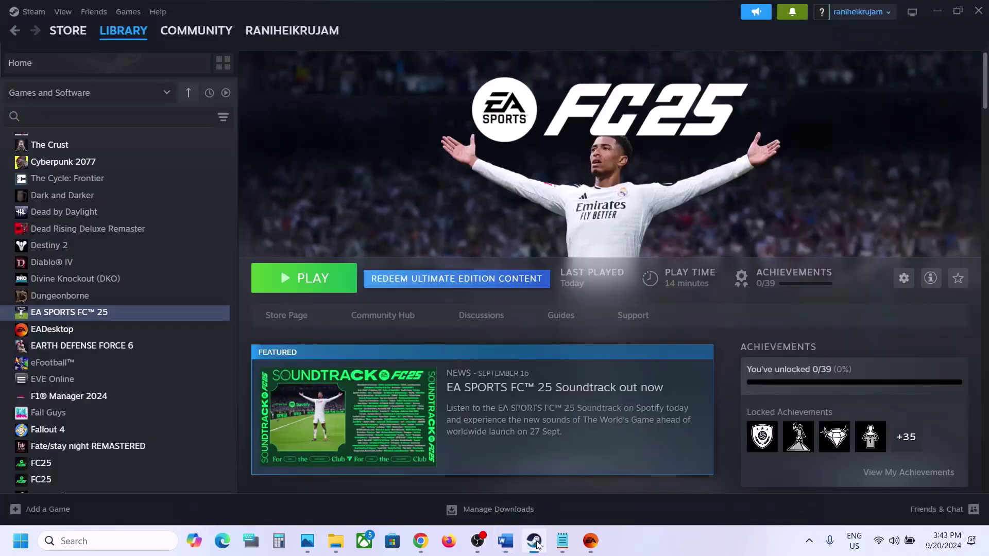
right_click(89, 315)
mouse_move(126, 389)
left_click(221, 413)
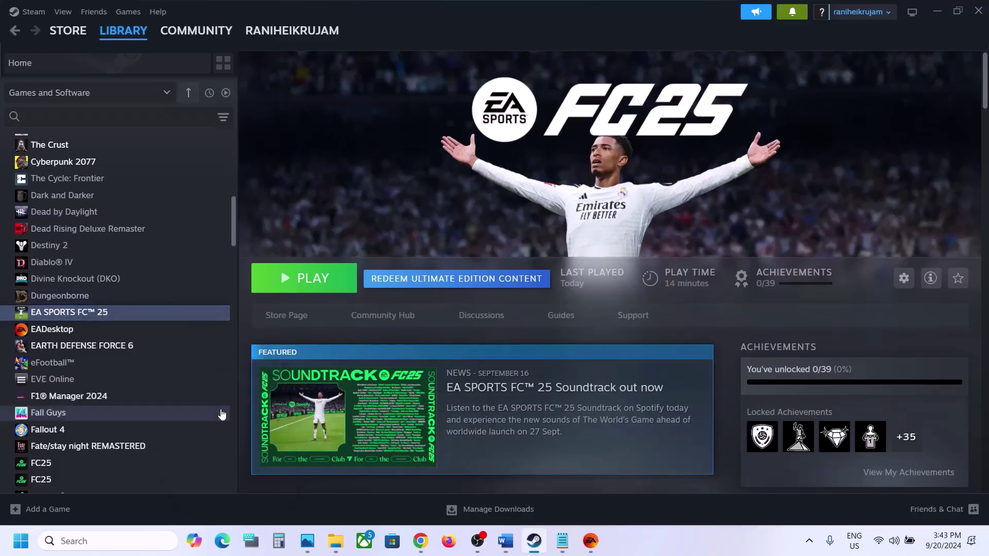
- Set the FC25 application's compatibility properties to run the program as an administrator and apply the change
scroll(190, 278, "down", 6)
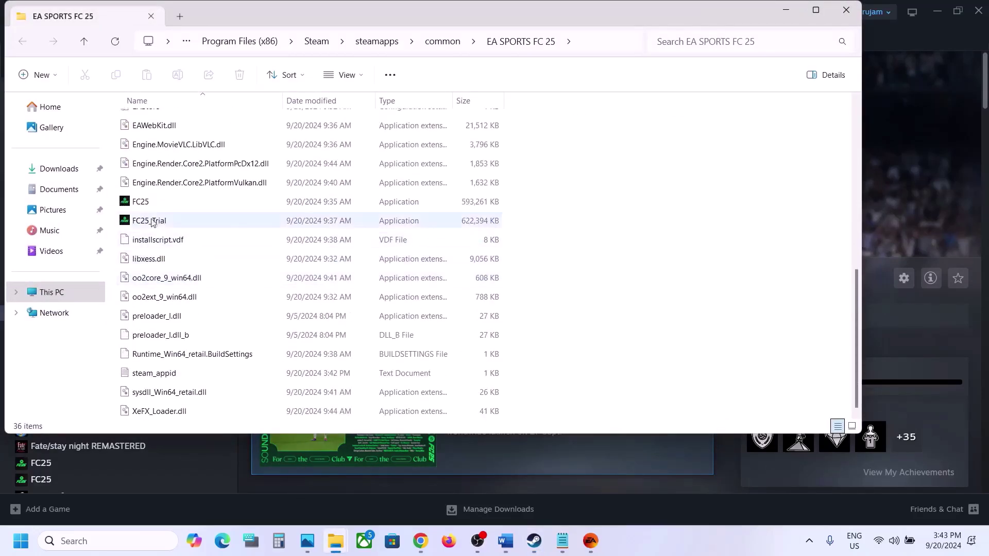
left_click(140, 201)
right_click(140, 202)
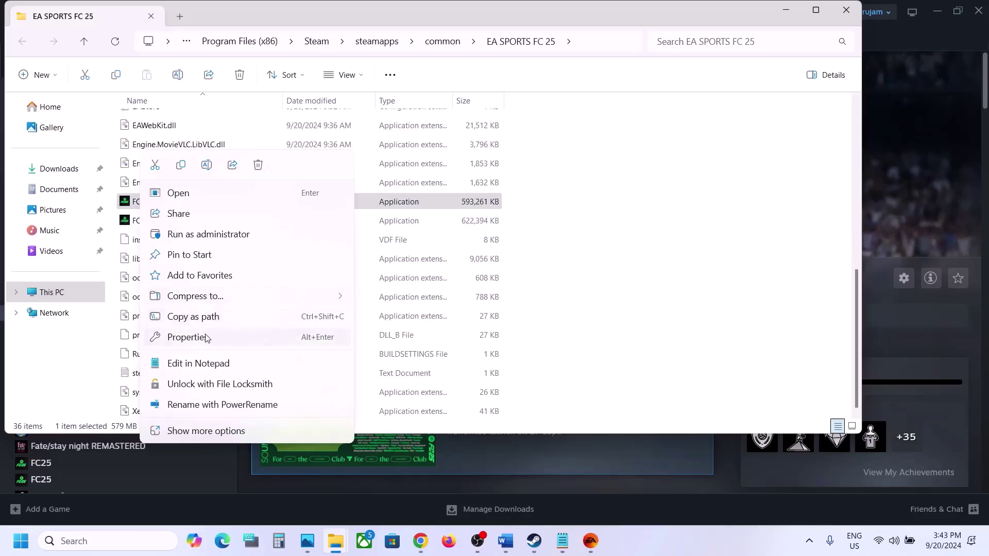
left_click(206, 338)
left_click(271, 203)
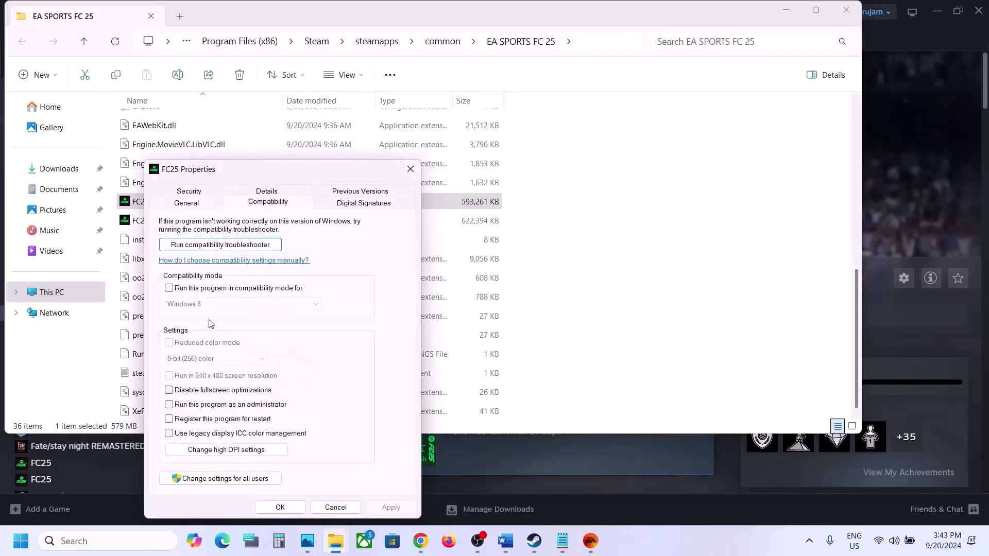
left_click(169, 405)
left_click(390, 507)
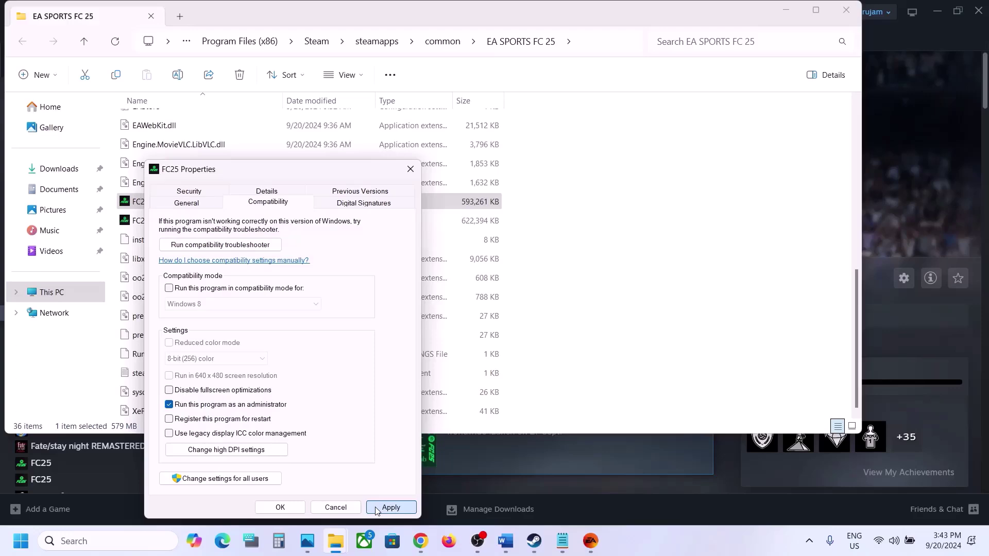
left_click(298, 506)
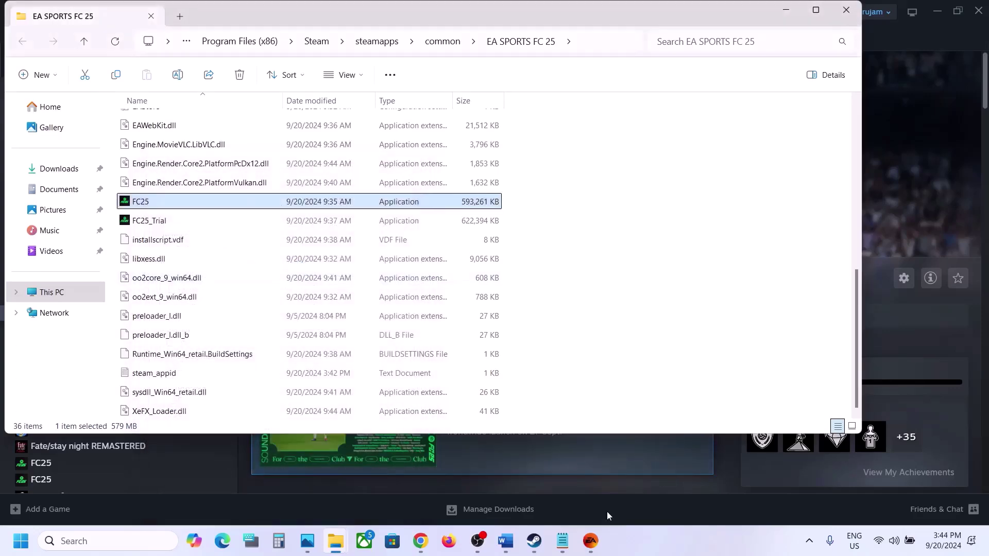
- Return to the Word document and highlight "Launch EA APP in offline mode" in Step 5
left_click(505, 541)
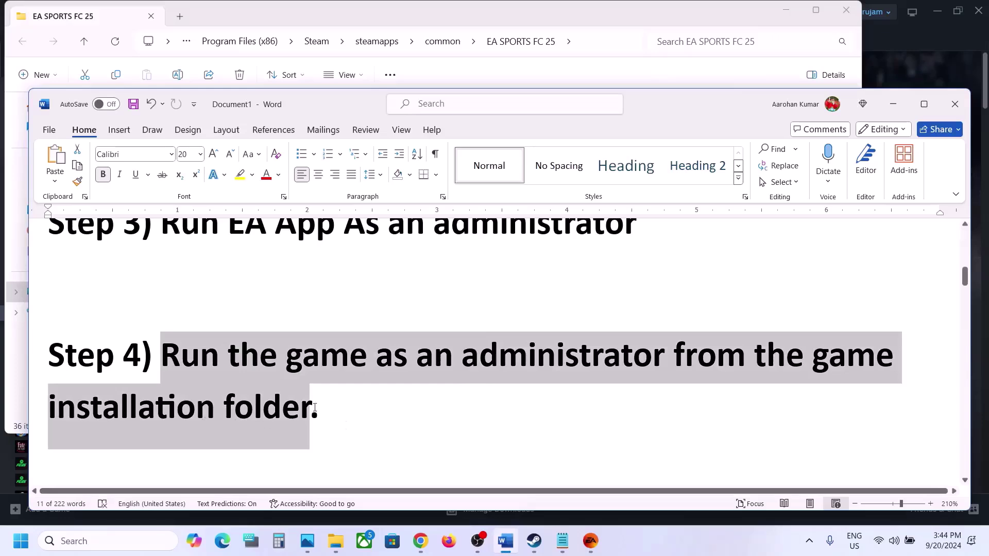
scroll(387, 429, "down", 5)
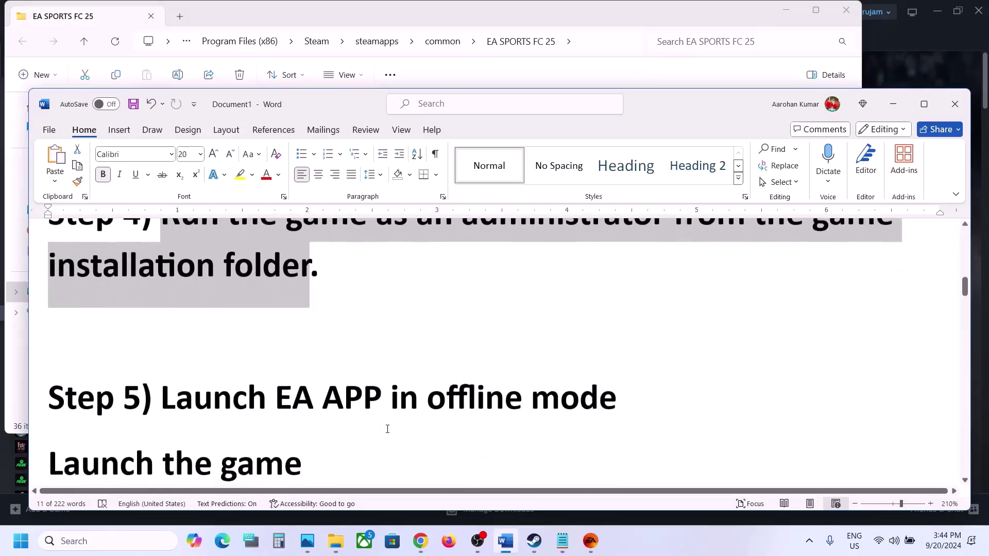
left_click_drag(176, 297, 617, 297)
- Switch to the EA app, put it in offline mode, and launch EA SPORTS FC 25
left_click(591, 541)
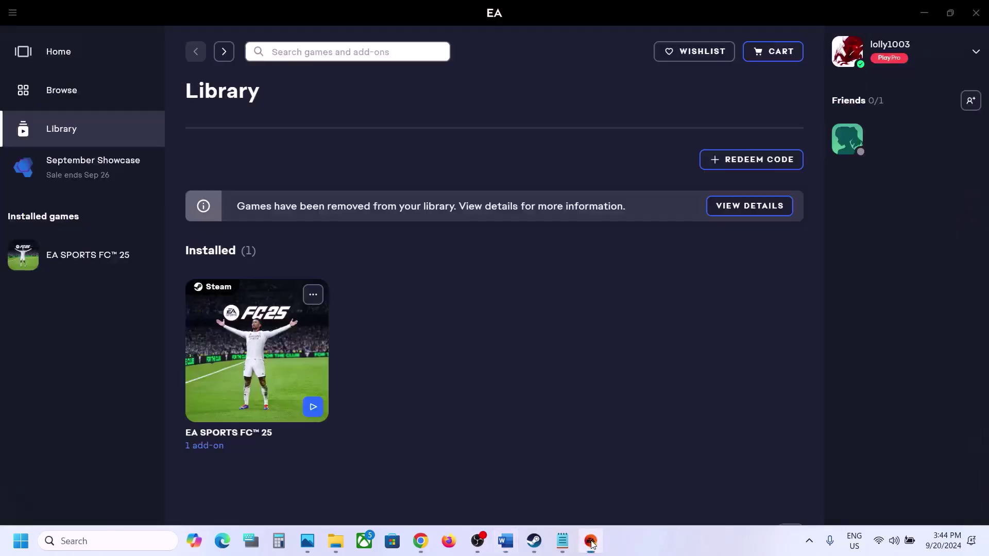
left_click(13, 14)
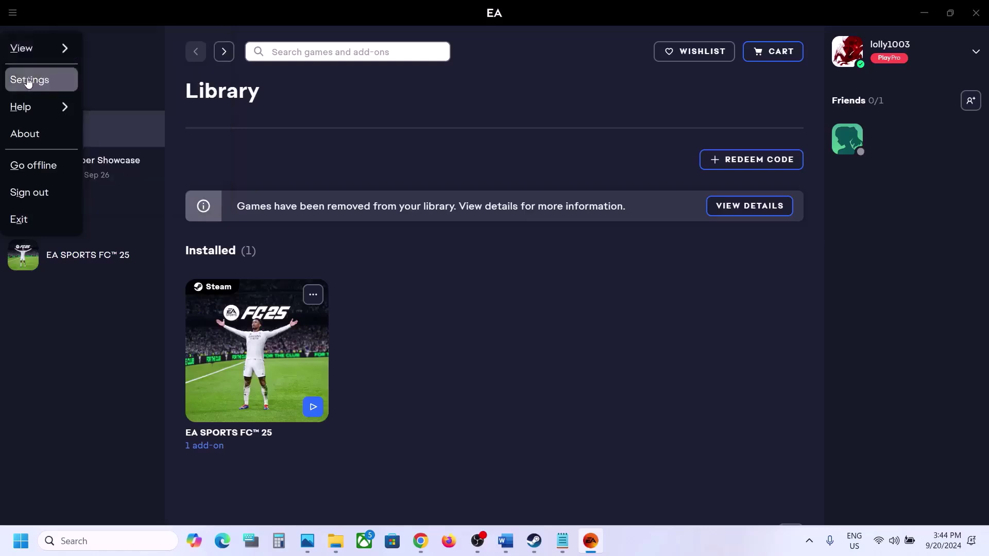
mouse_move(28, 104)
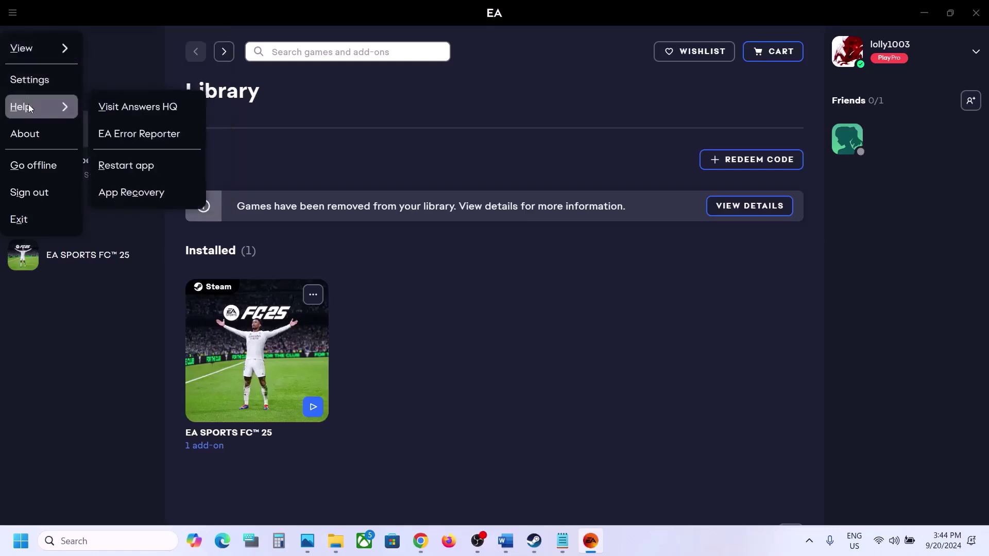
left_click(33, 166)
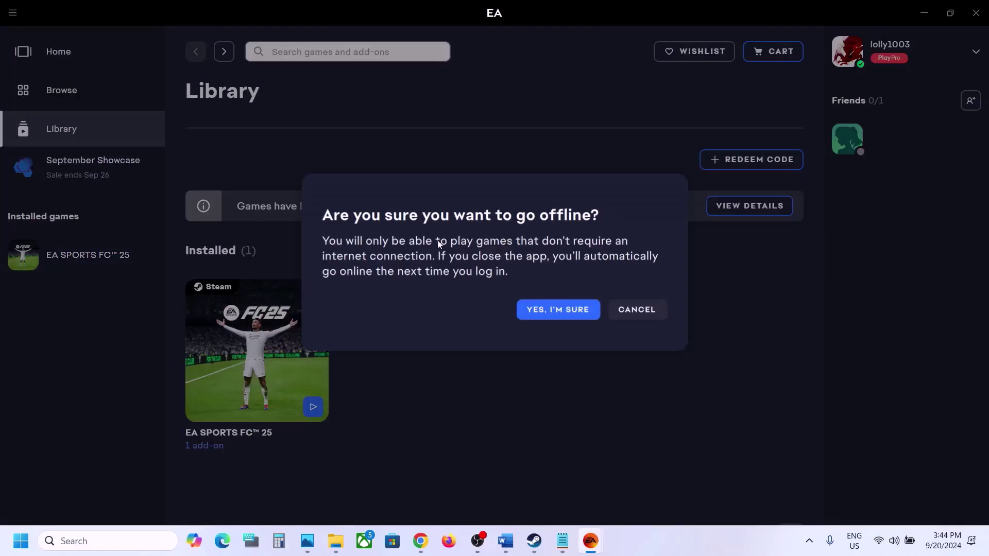
left_click(555, 310)
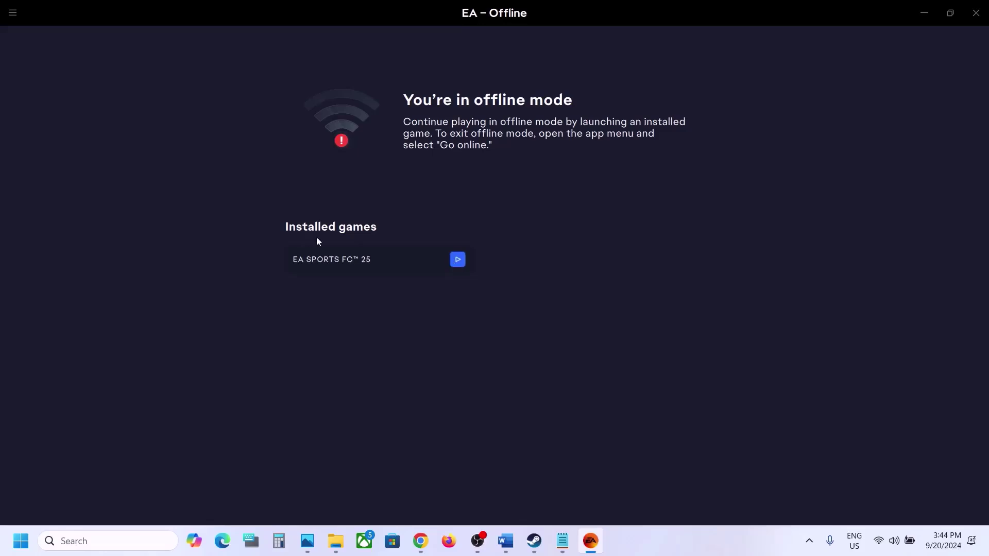
left_click(458, 260)
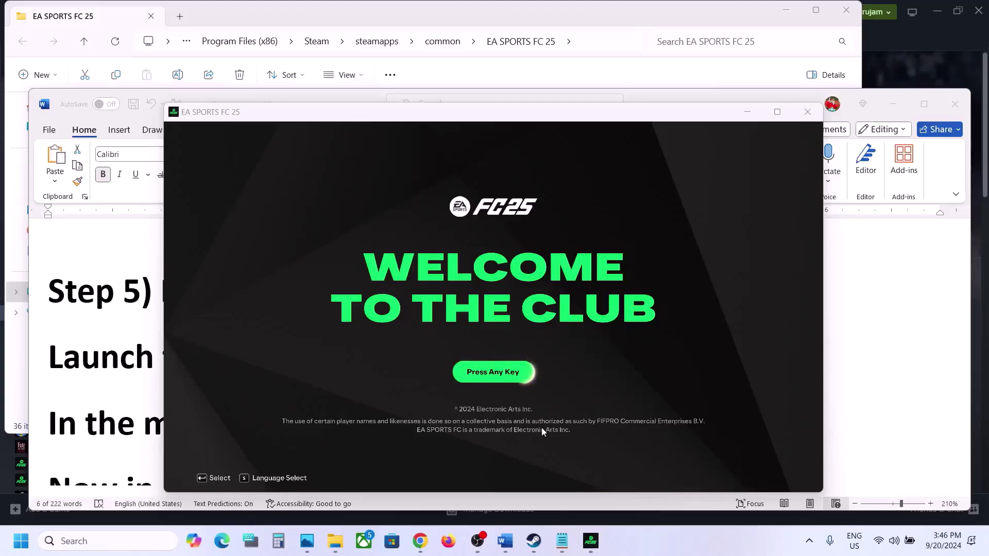
- Reopen the EA app from the system tray, set it back online, and return to the EA SPORTS FC 25 window
left_click(809, 541)
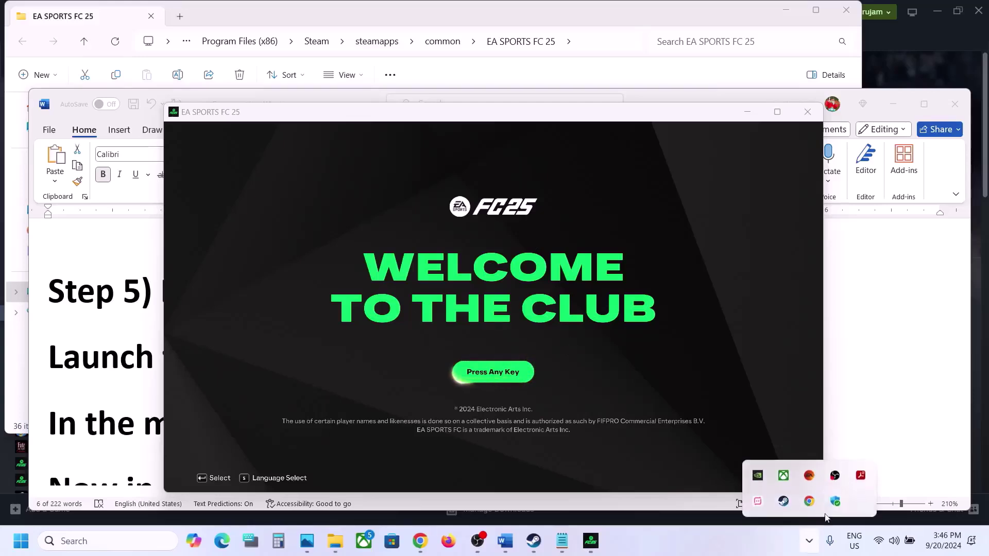
left_click(811, 481)
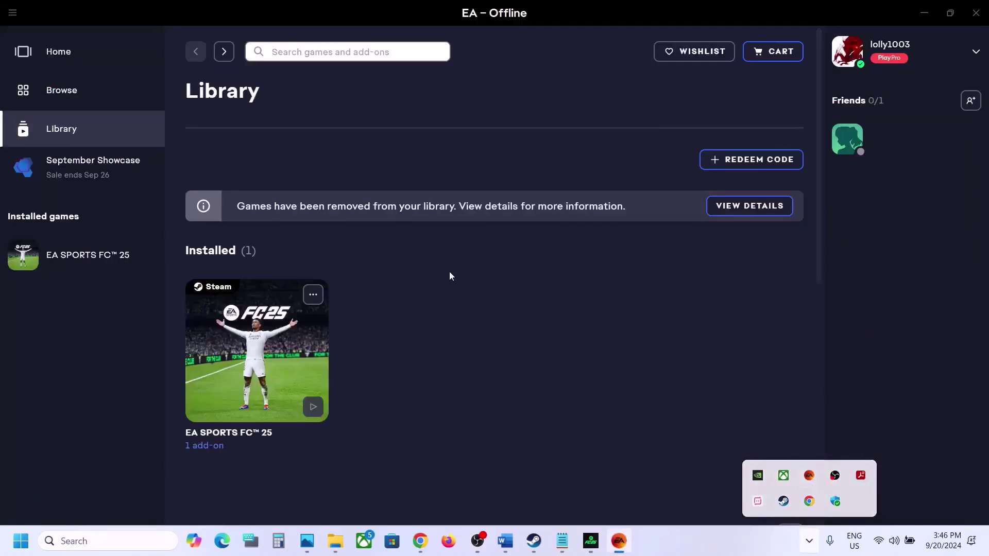
left_click(13, 13)
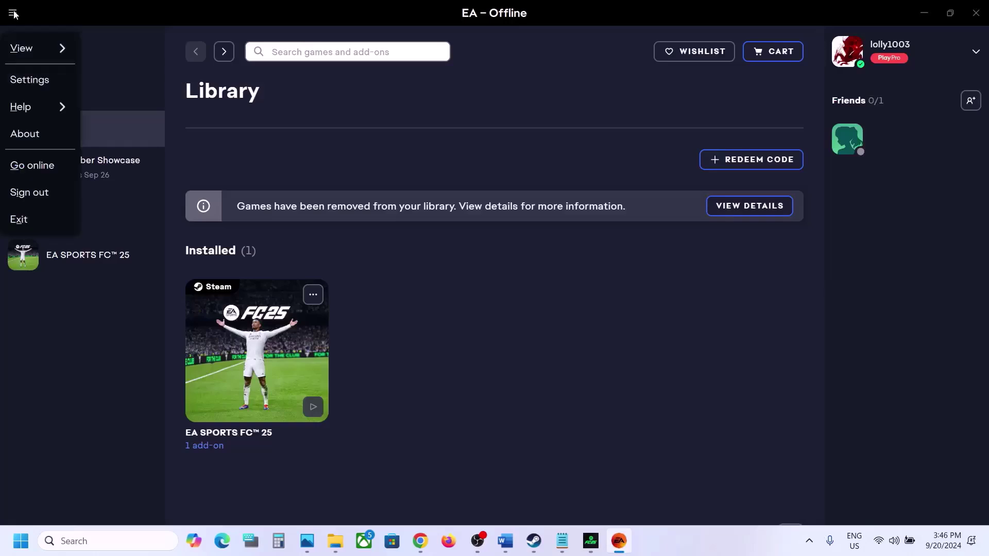
left_click(41, 167)
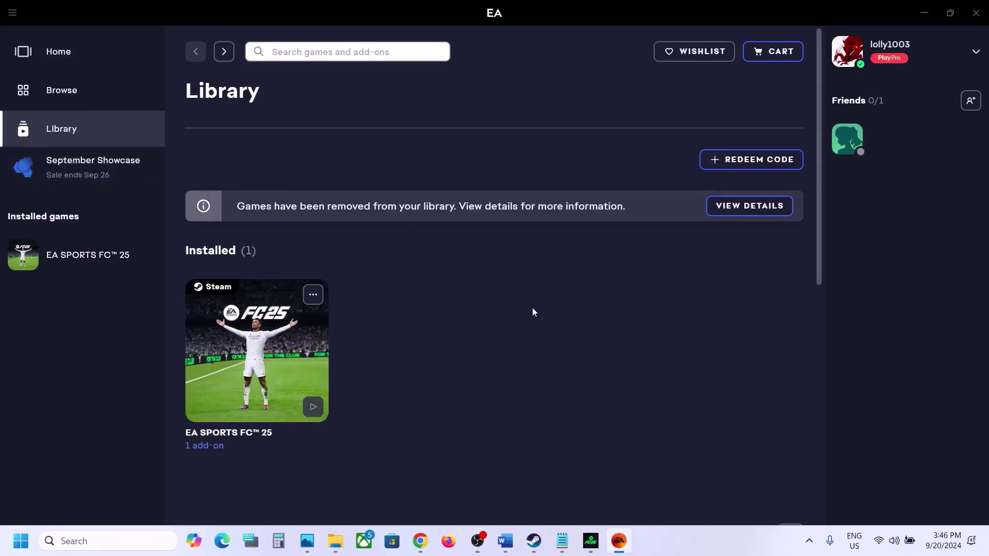
left_click(591, 541)
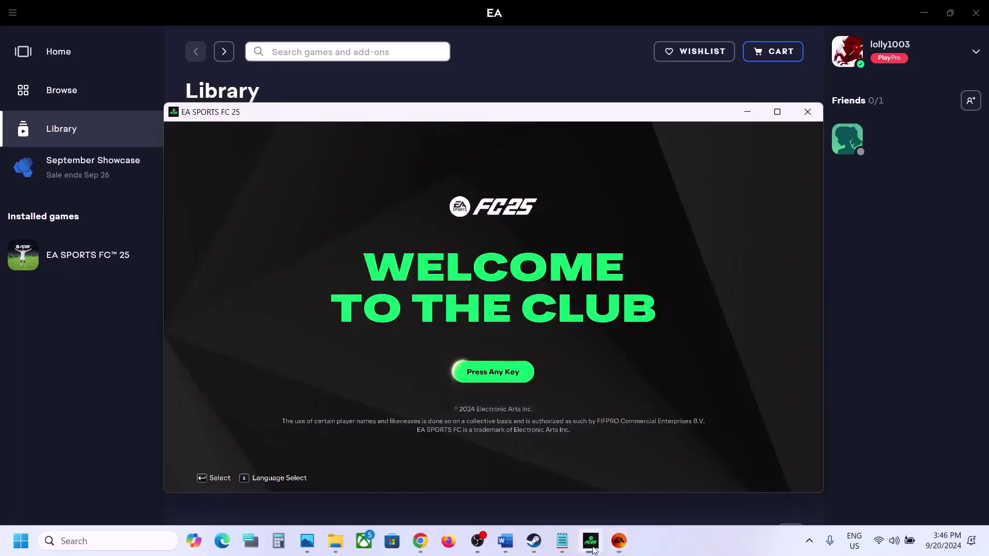
- Review the remaining Step 5 instructions in the Word document and close the EA SPORTS FC 25 game window
left_click(518, 546)
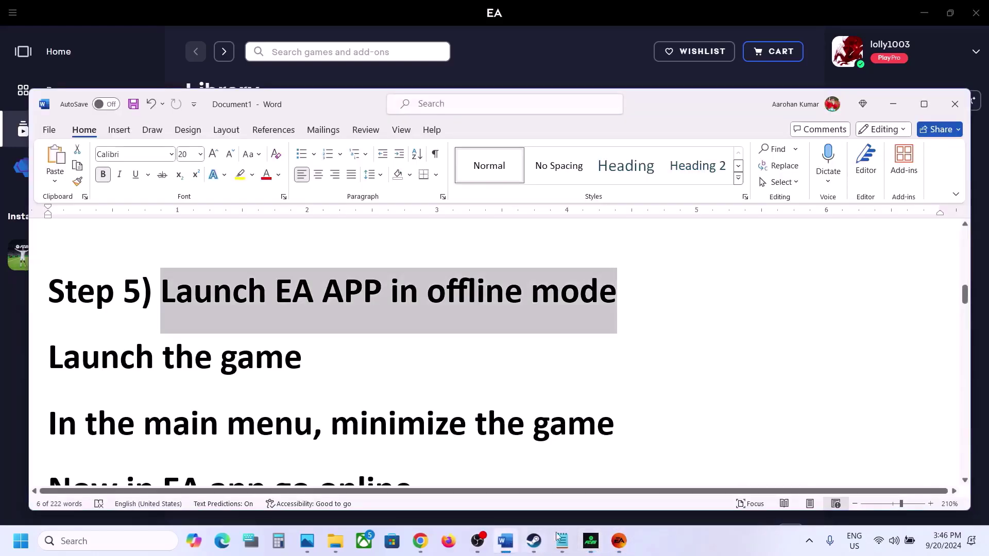
scroll(518, 420, "down", 2)
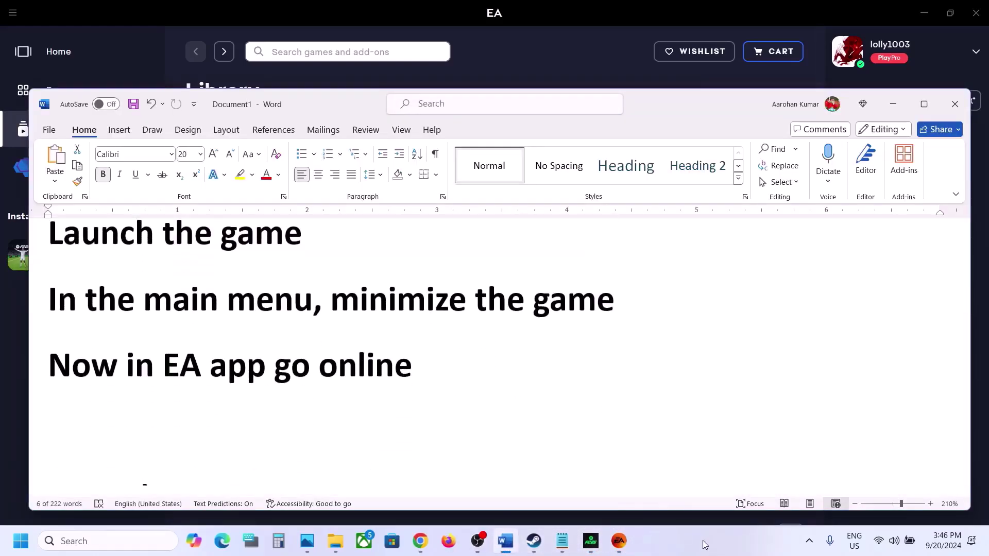
key("super+Down")
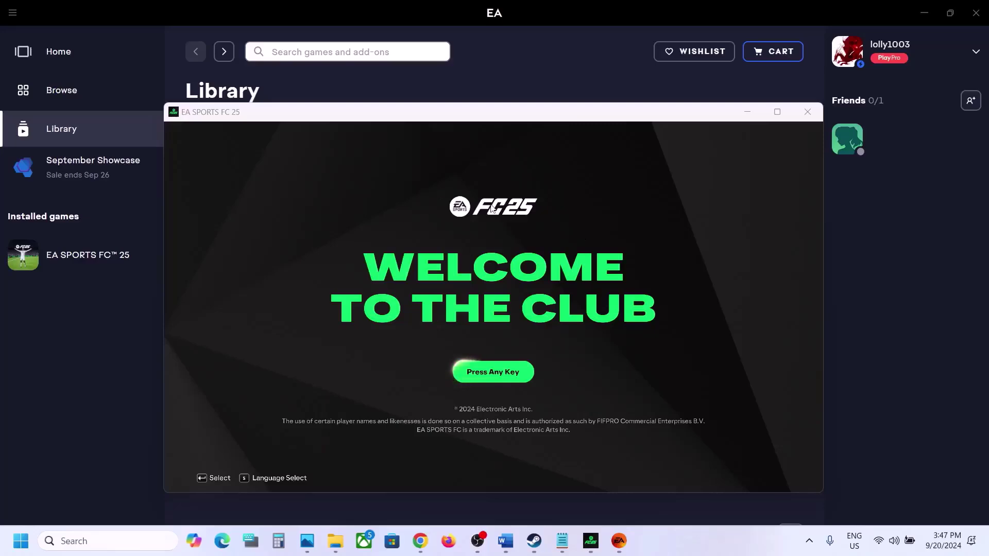
left_click(807, 112)
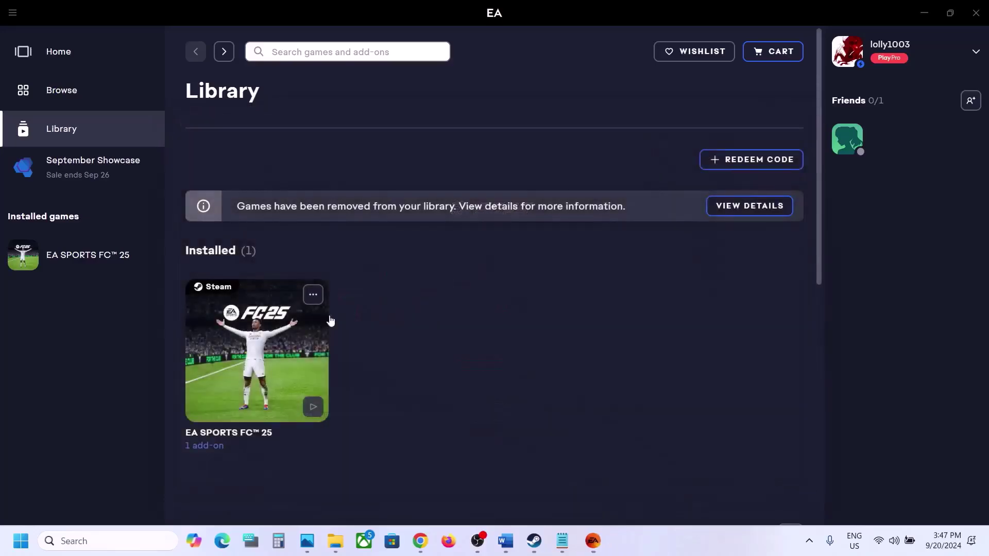
- Go to Step 6 in the Word document and show the computer's Restart power option without running it
left_click(505, 541)
scroll(431, 391, "down", 5)
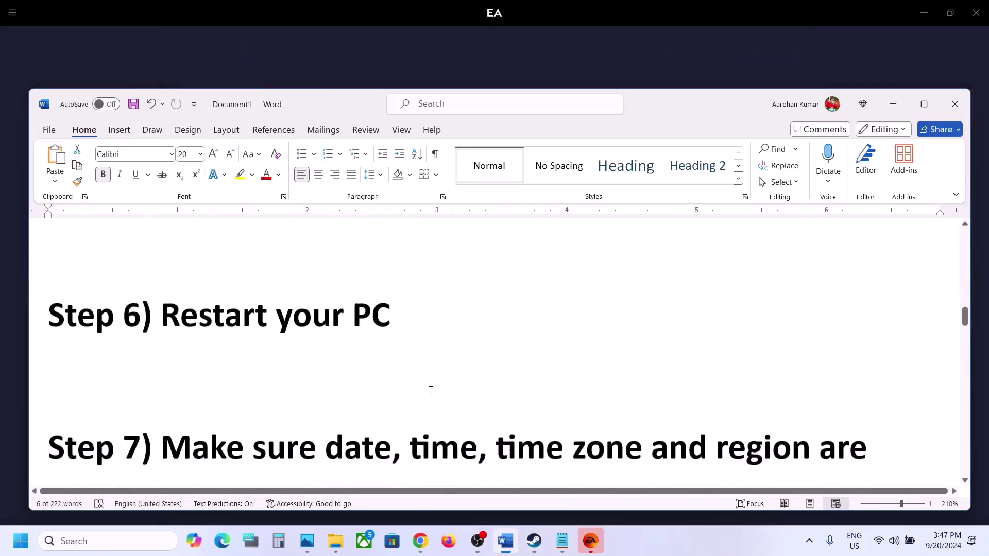
scroll(431, 391, "up", 1)
left_click(21, 541)
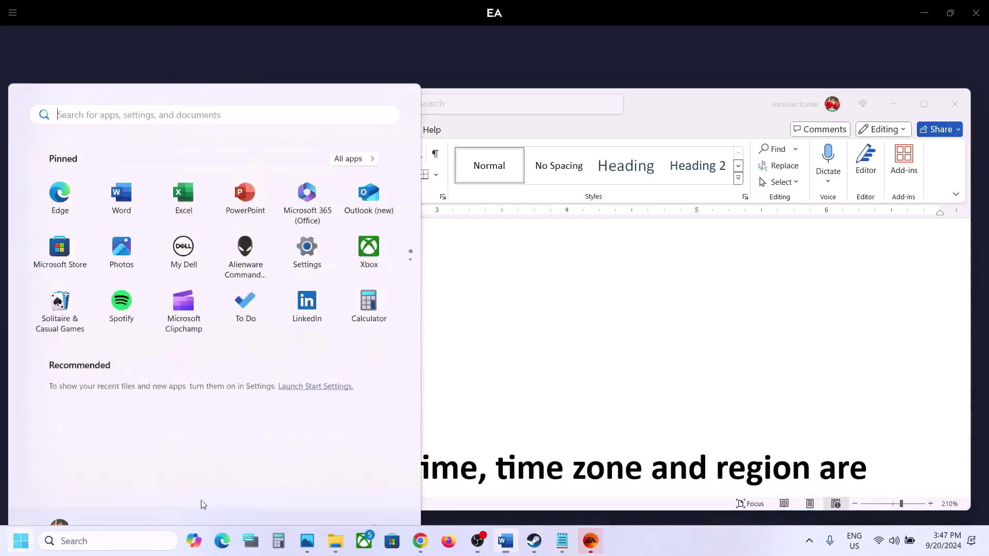
left_click(375, 496)
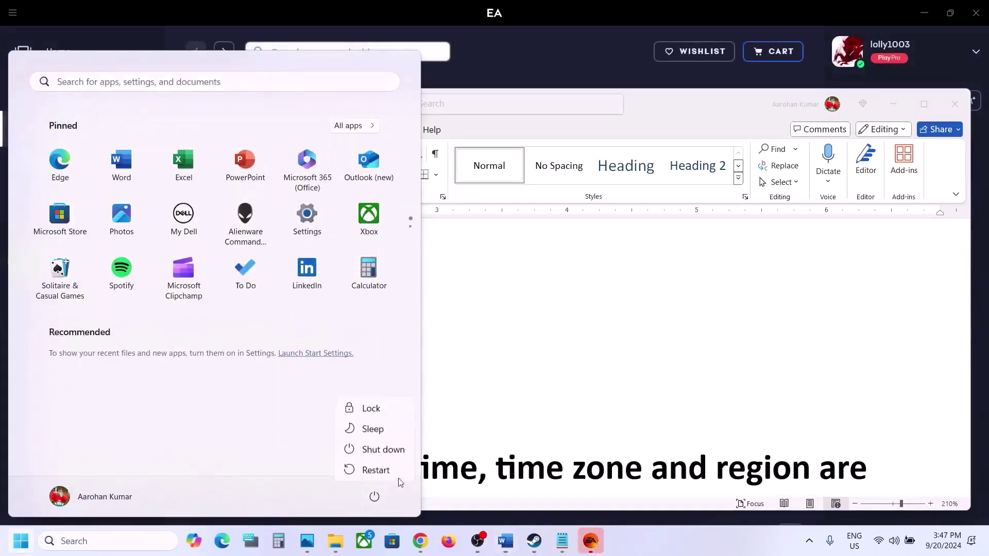
left_click(572, 406)
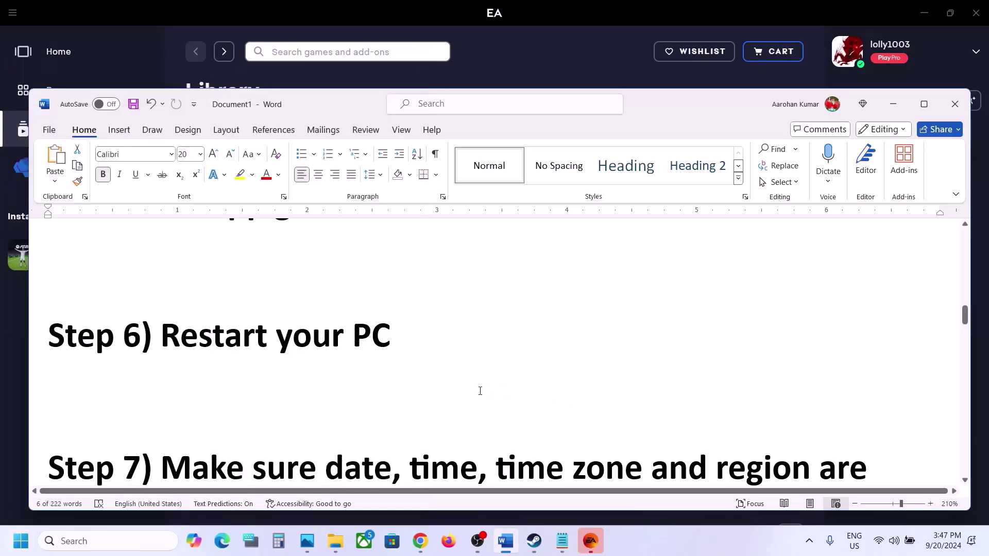
- Highlight the Step 7 instruction in Word and synchronize the computer's clock in the Windows Date & time settings
scroll(480, 391, "down", 3)
left_click_drag(193, 344, 444, 423)
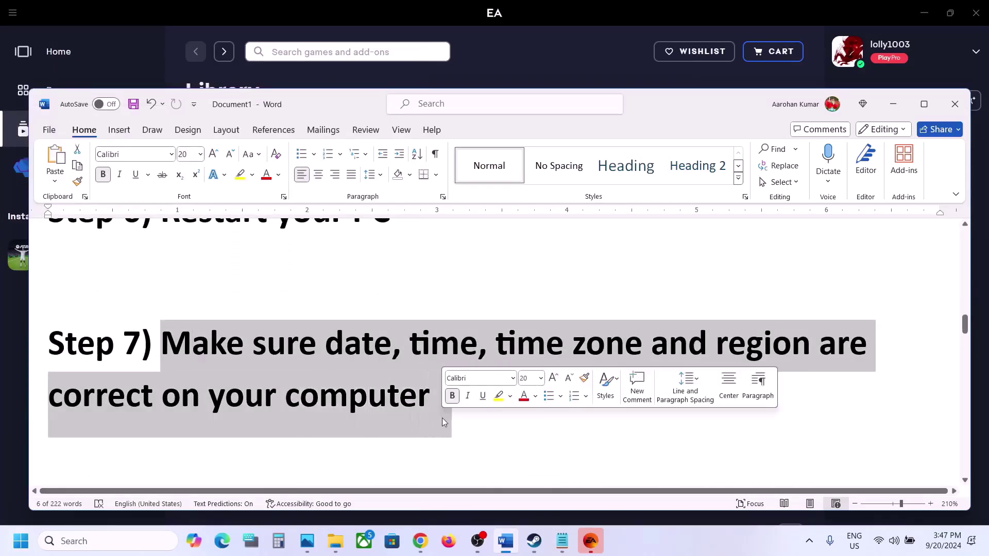
right_click(943, 548)
left_click(930, 492)
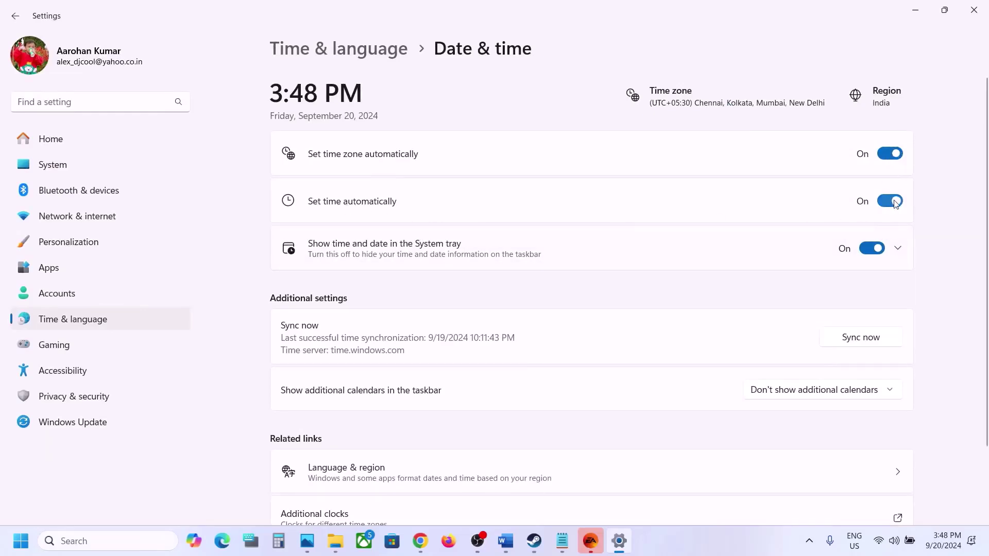
scroll(676, 392, "down", 1)
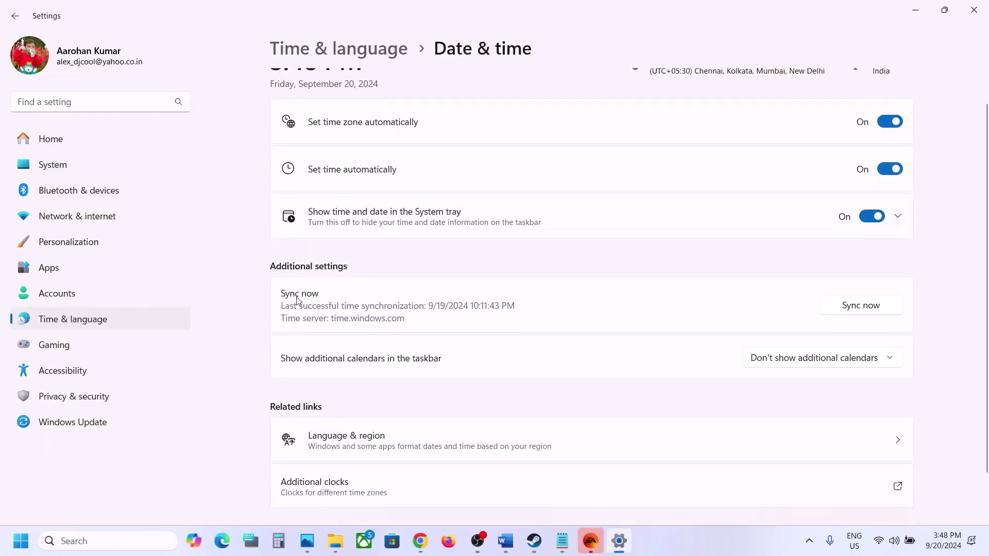
left_click(884, 307)
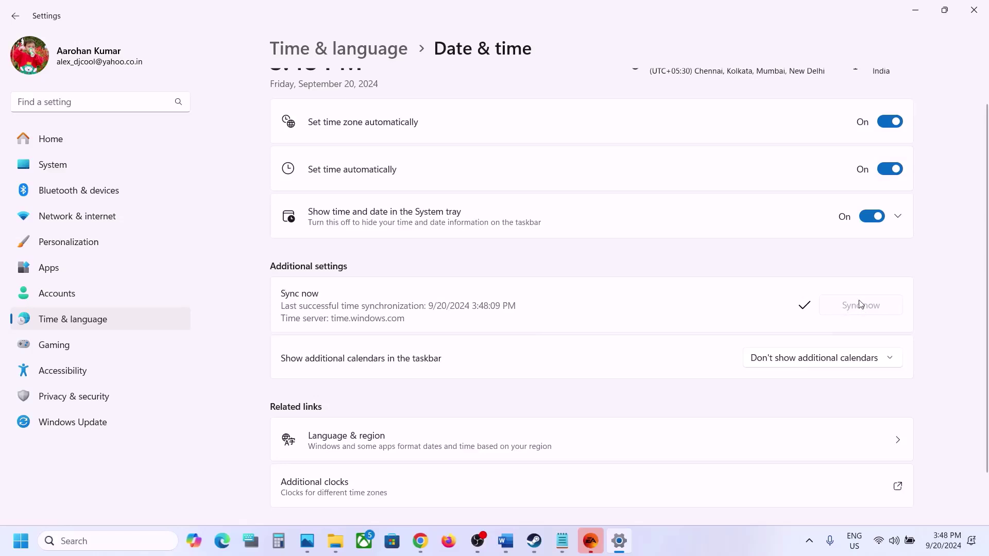
- Check the country or region choice in the Language & region settings and close Settings
left_click(98, 321)
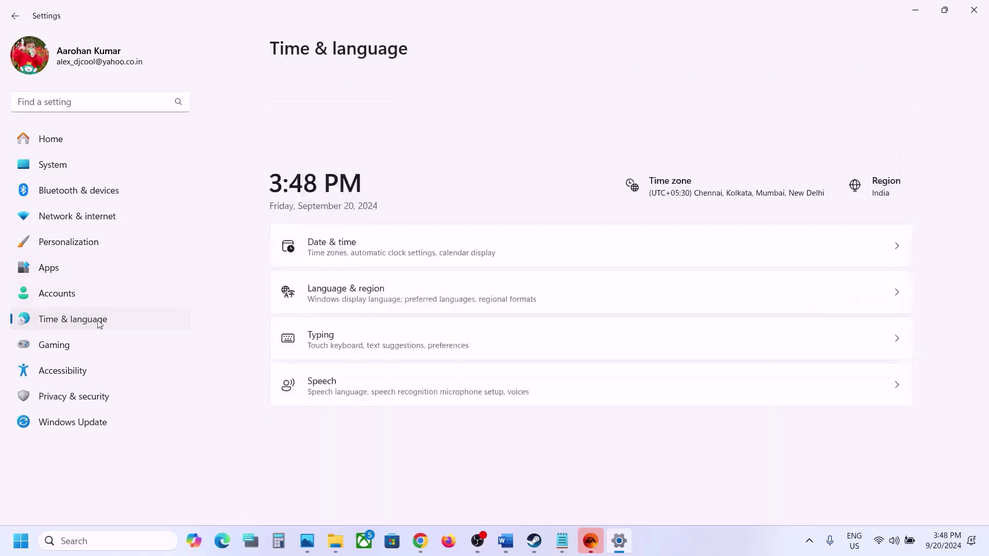
left_click(348, 214)
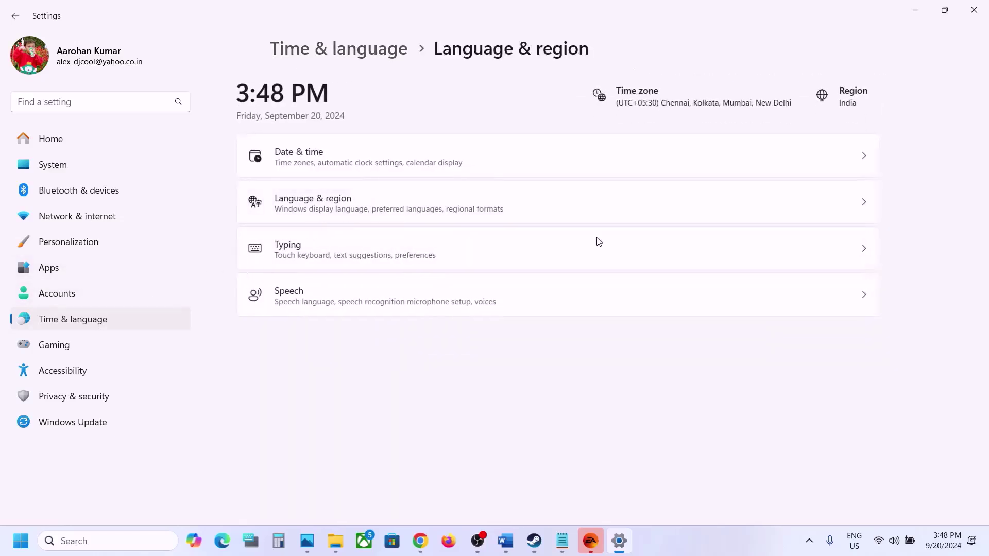
left_click(870, 368)
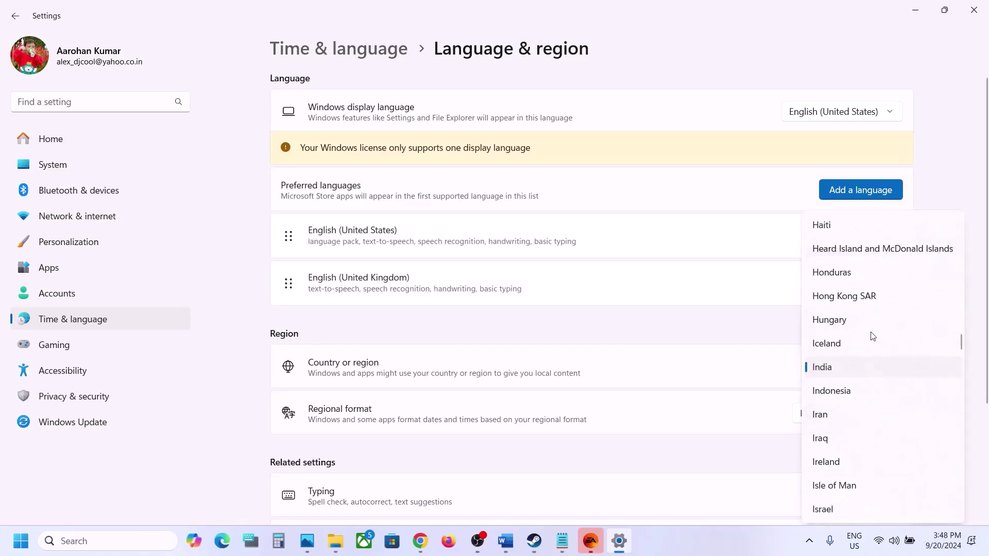
left_click(780, 342)
left_click(984, 10)
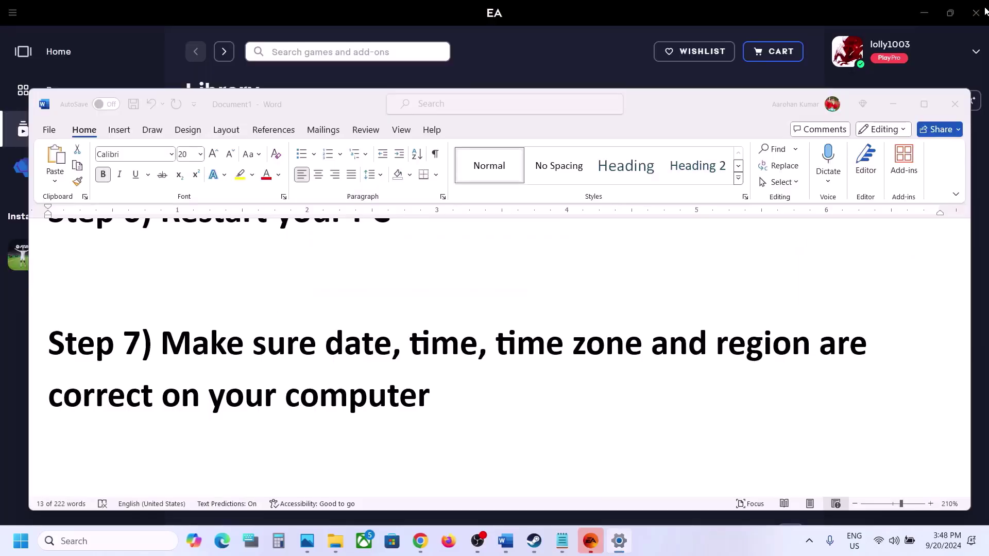
- Highlight "Allow the game exe file to your antivirus program" in Step 8 and open Virus & threat protection in Windows Security
scroll(459, 377, "down", 5)
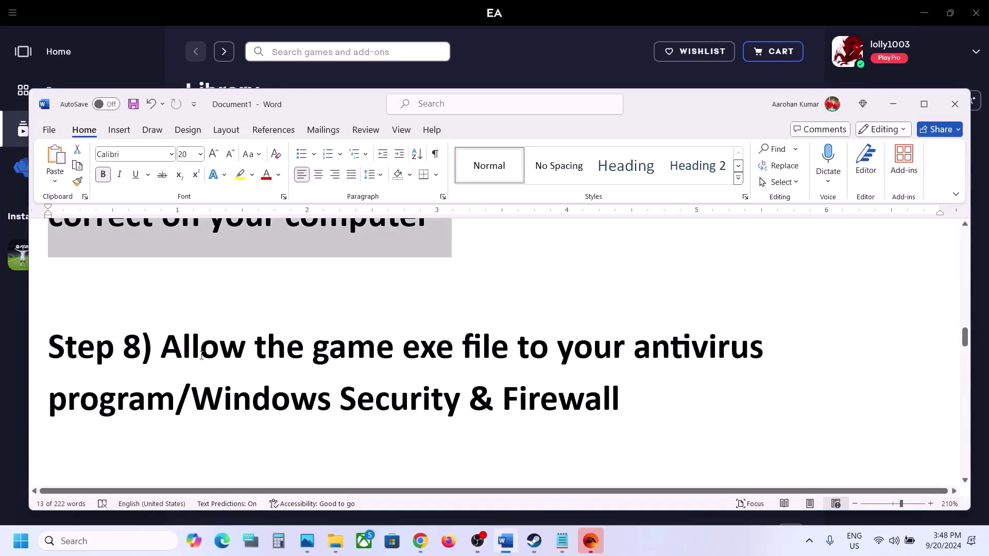
left_click_drag(164, 346, 175, 402)
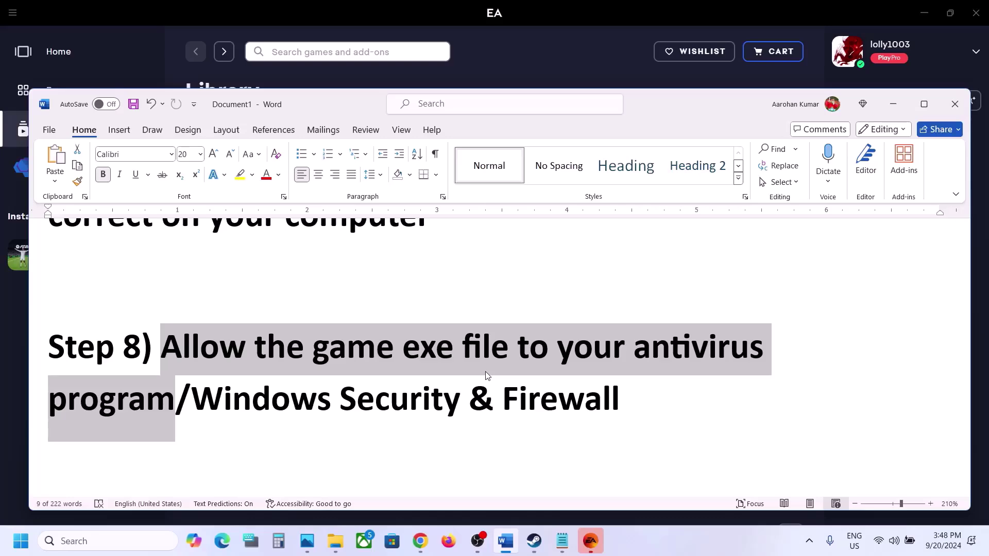
key("super+i")
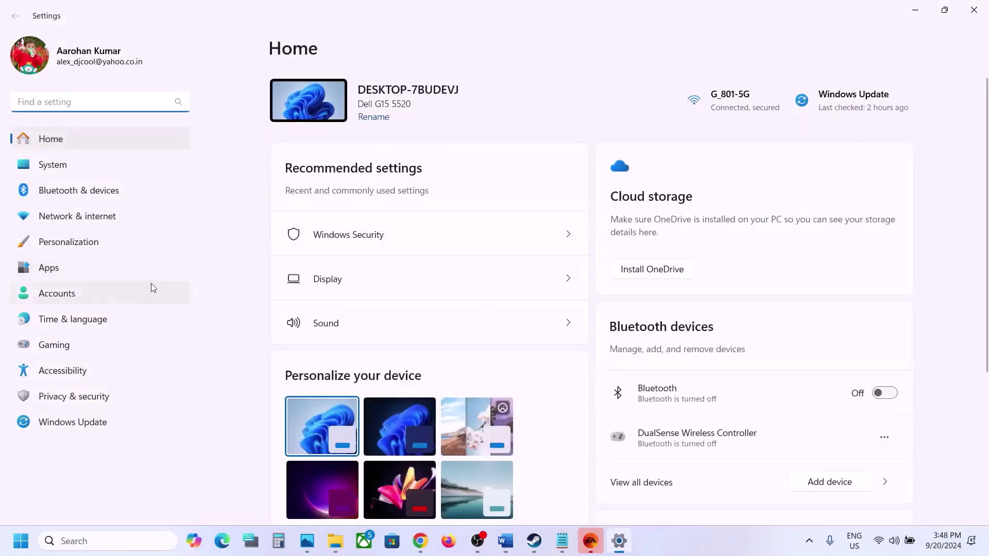
left_click(78, 400)
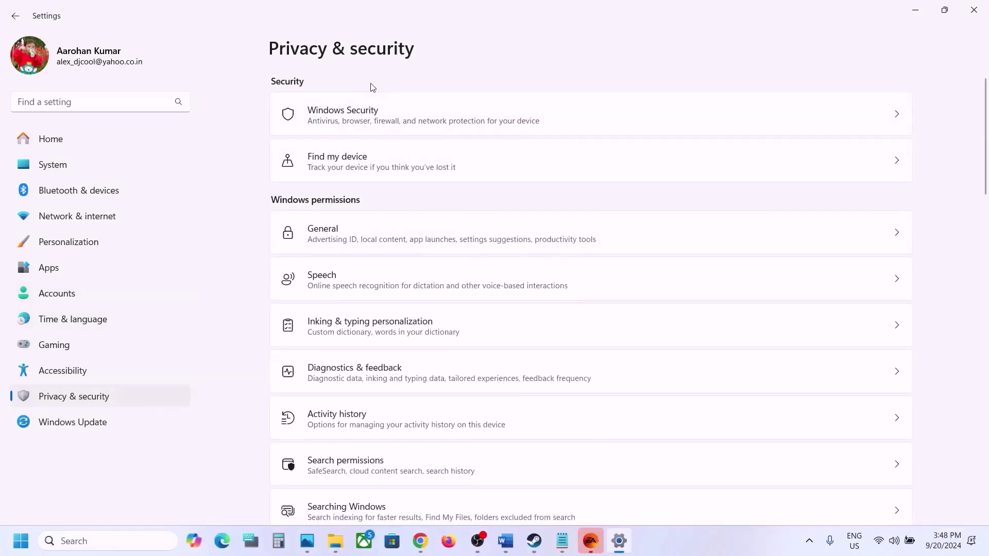
left_click(363, 113)
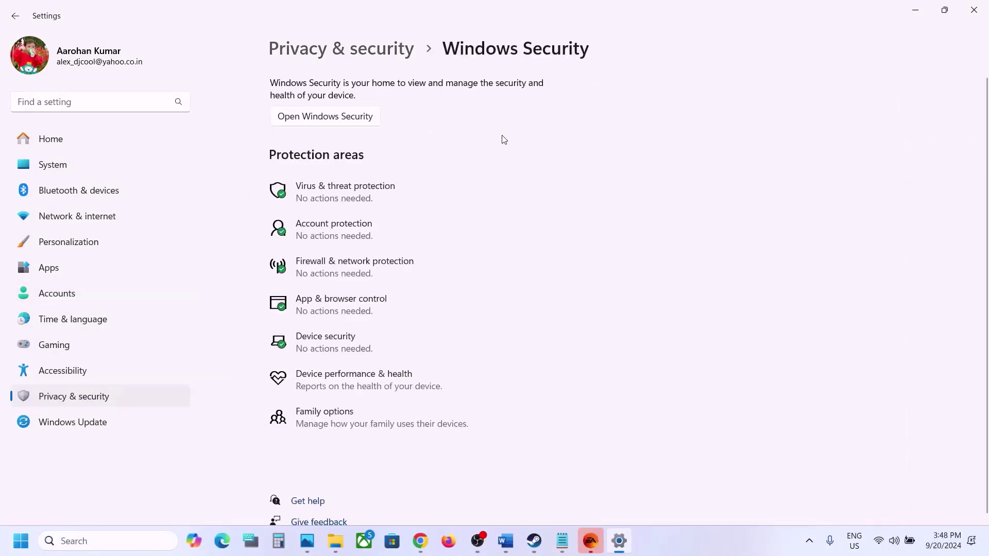
left_click(345, 191)
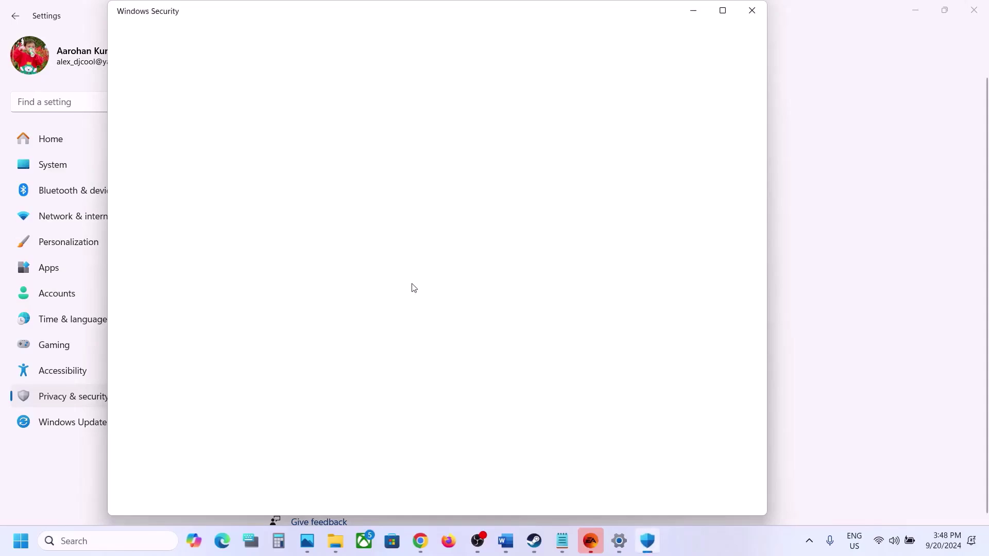
- Under ransomware protection, allow the FC25 application from the EA SPORTS FC 25 folder through Controlled folder access
scroll(414, 288, "down", 3)
left_click(400, 470)
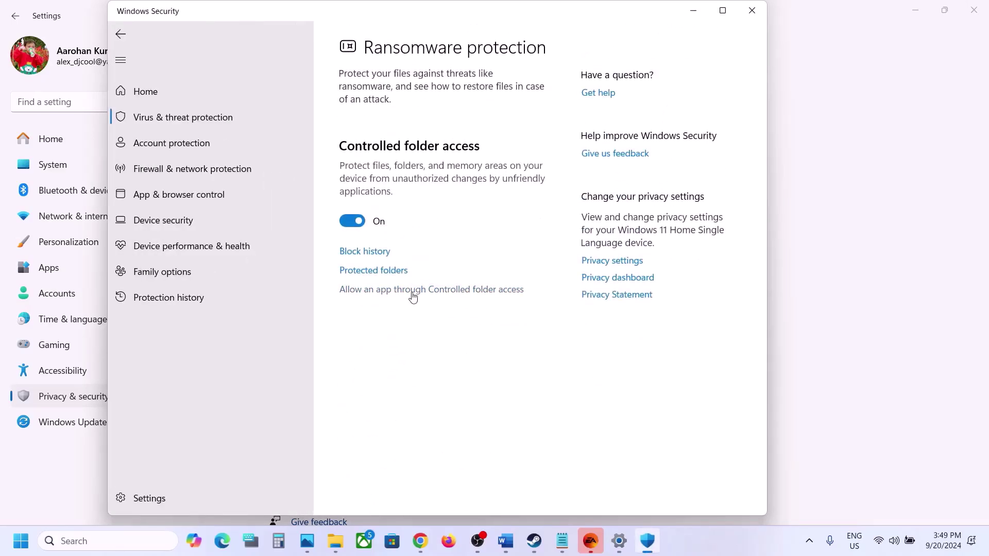
left_click(413, 297)
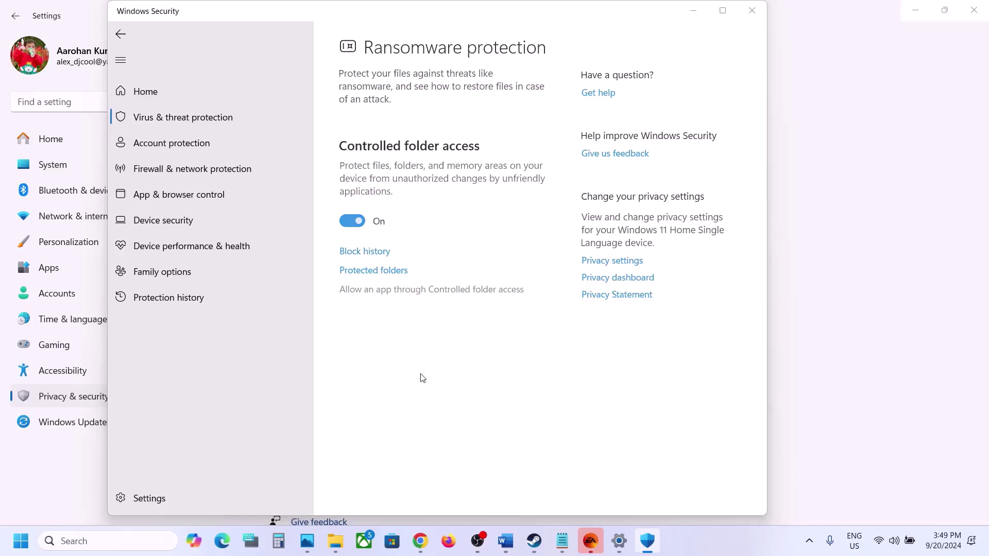
left_click(392, 174)
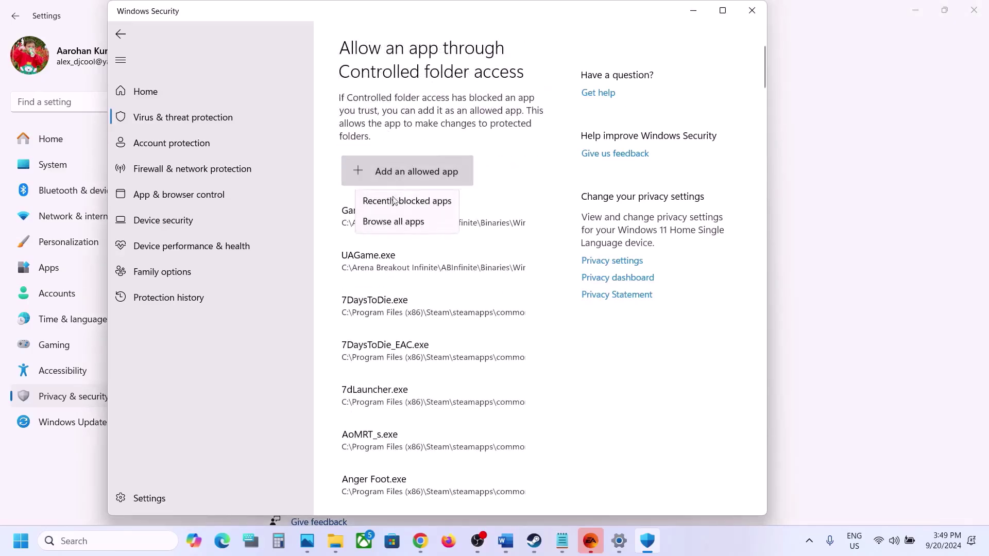
left_click(391, 222)
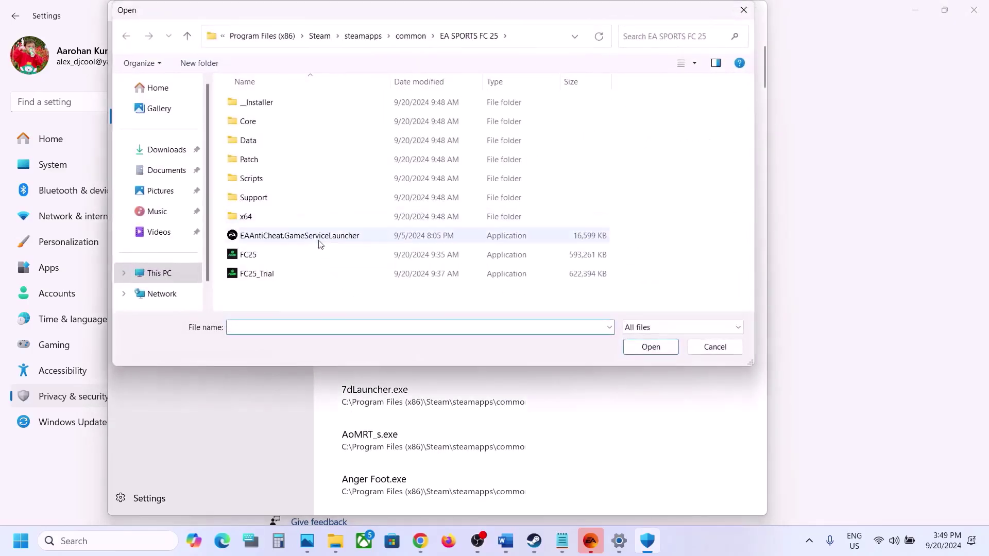
left_click(274, 254)
left_click(650, 346)
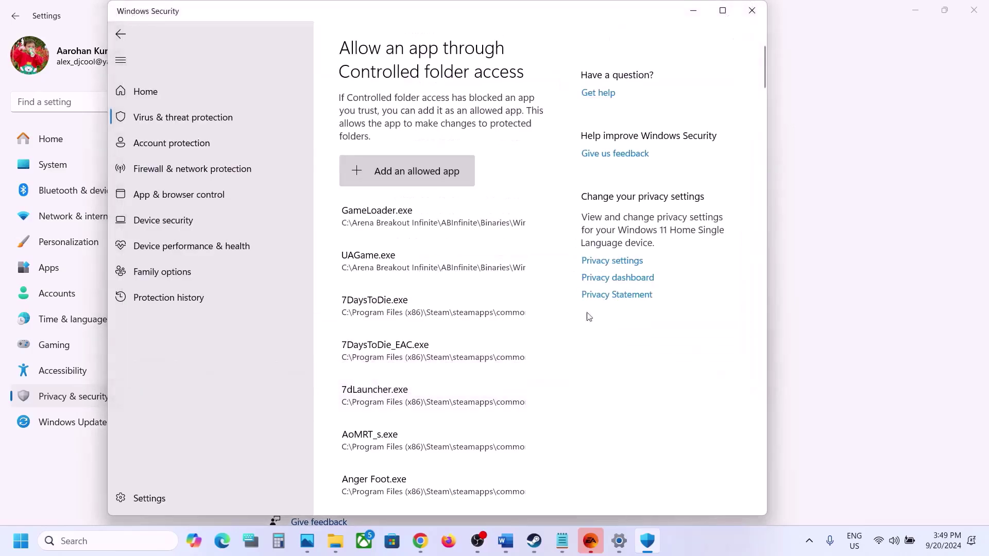
- Add the FC25_Trial application to the apps allowed through Controlled folder access
left_click(397, 174)
left_click(399, 220)
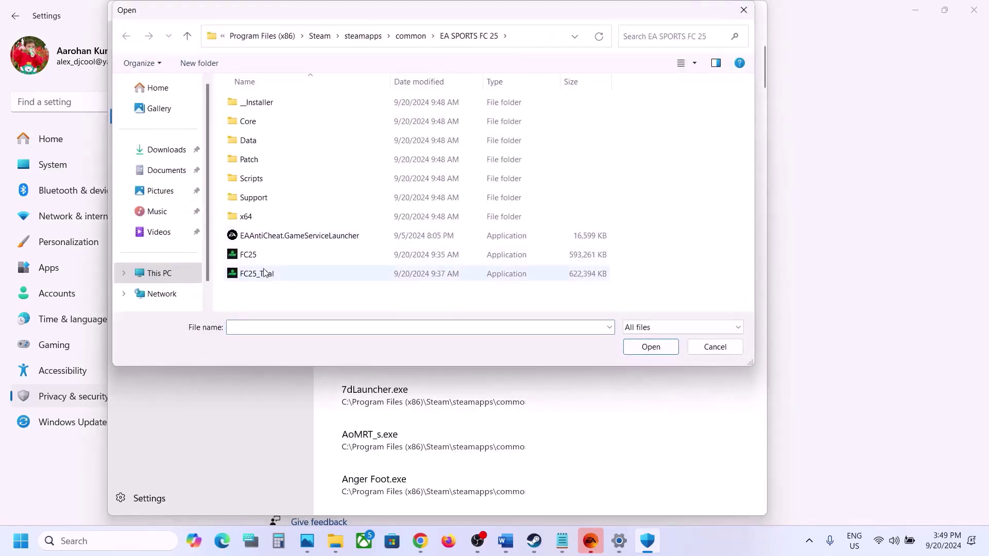
left_click(265, 273)
left_click(650, 347)
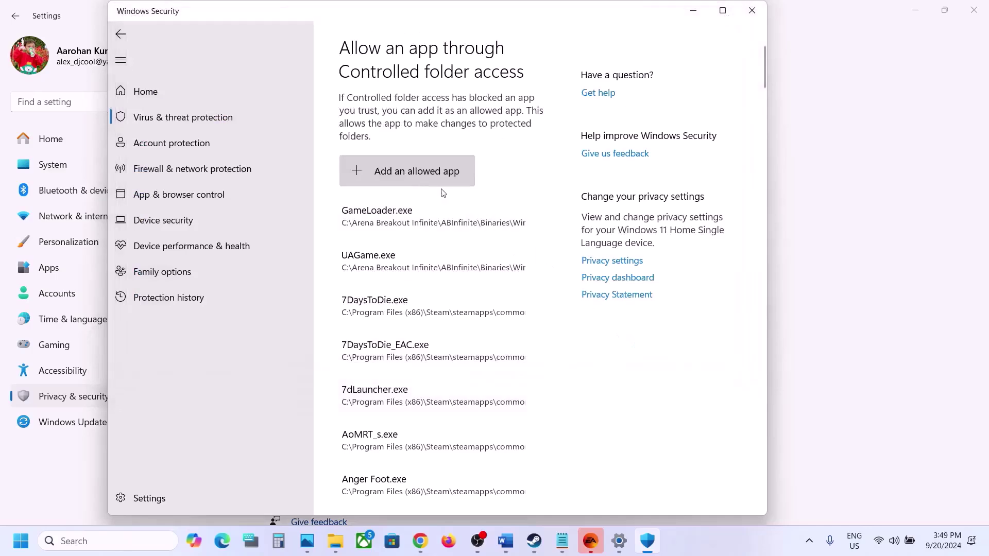
- Add EAAntiCheat.GameServiceLauncher to the apps allowed through Controlled folder access
left_click(422, 171)
left_click(417, 221)
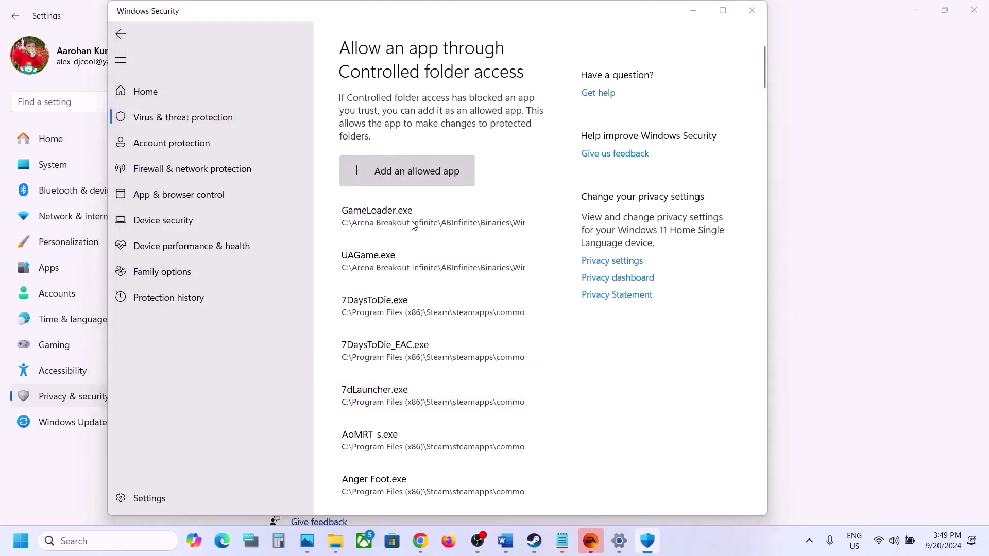
left_click(264, 236)
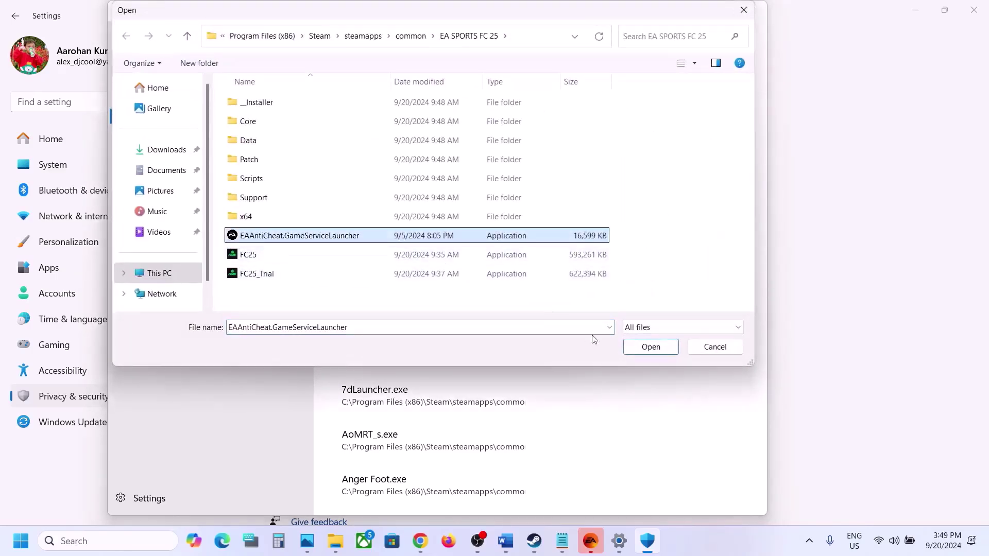
left_click(644, 348)
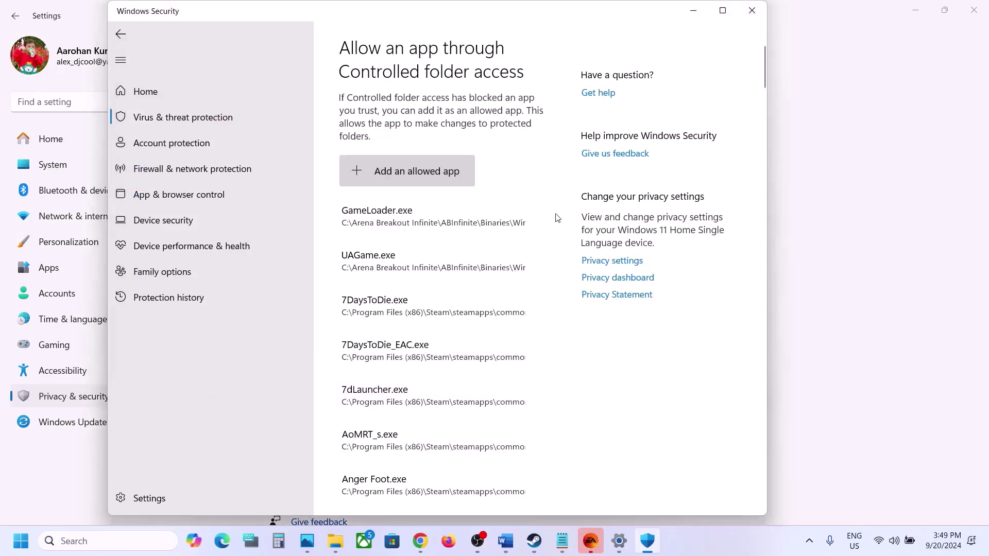
- Open Control Panel's list of apps and features allowed through Windows Defender Firewall
left_click(120, 539)
type("con")
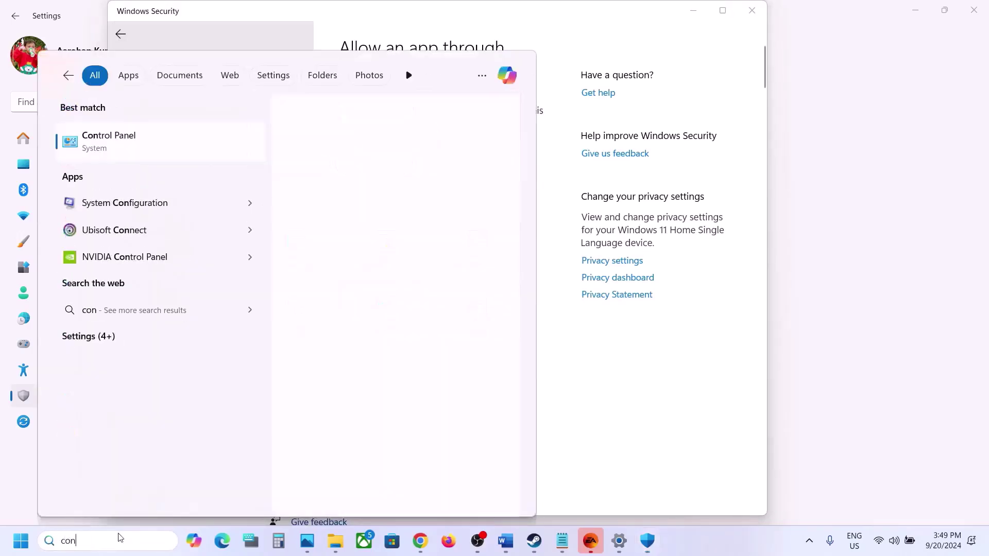
type("trol")
key("Return")
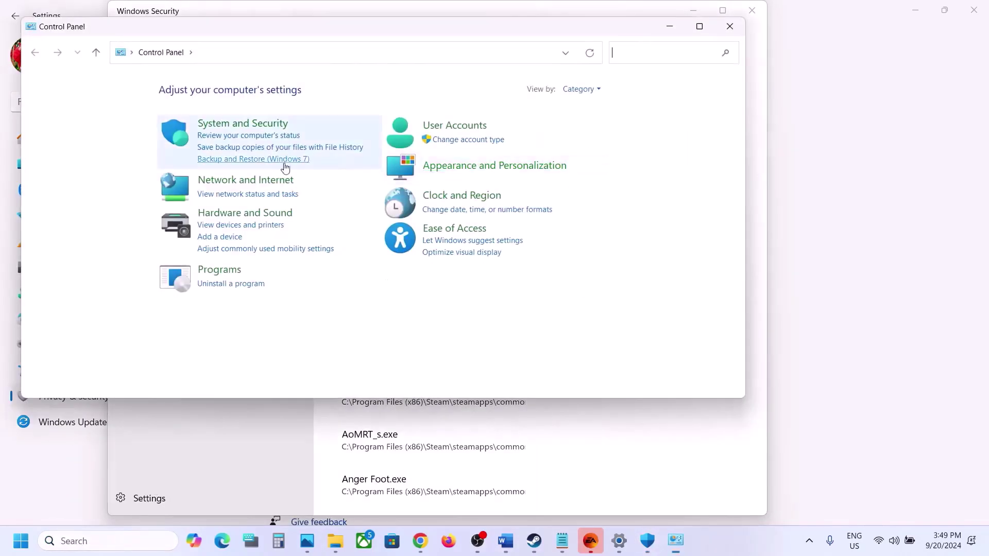
left_click(242, 124)
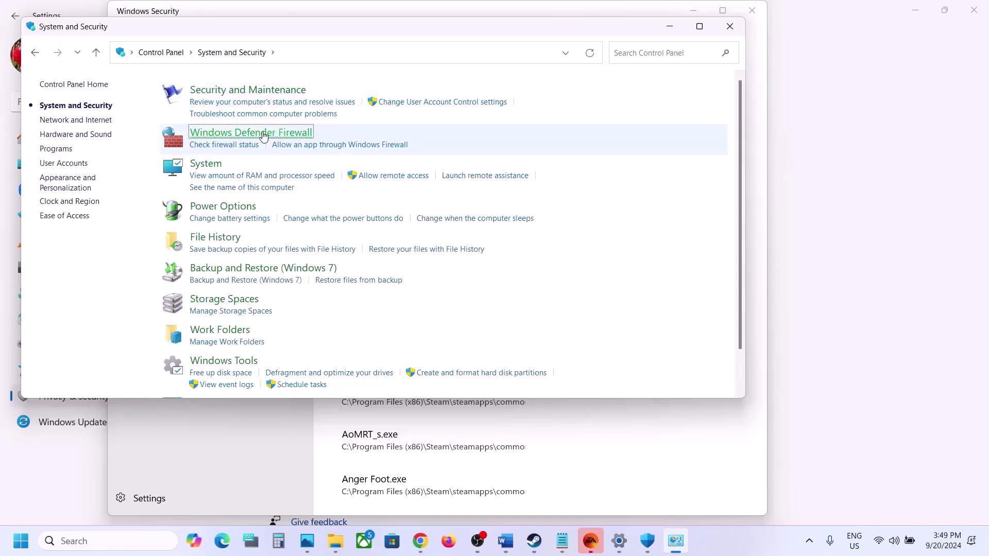
left_click(264, 135)
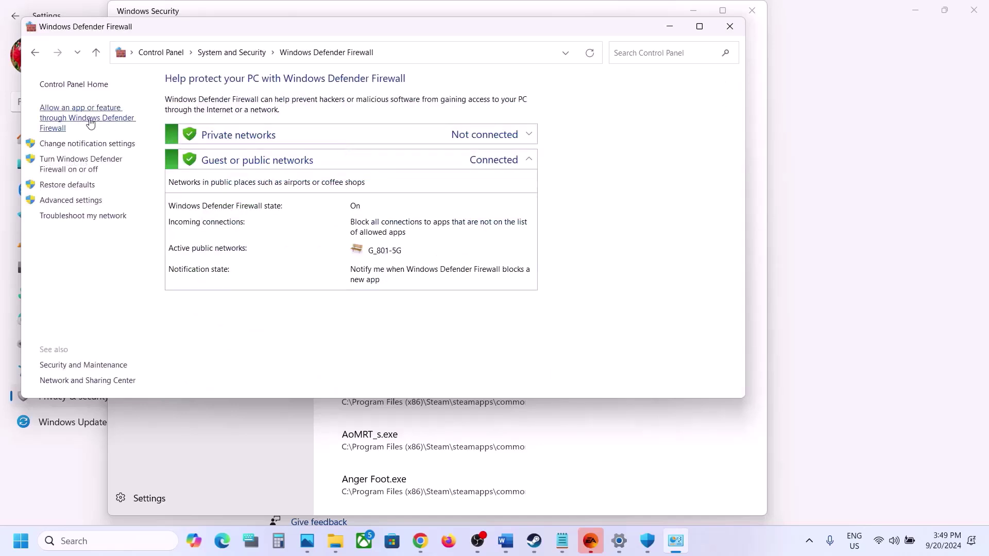
left_click(85, 122)
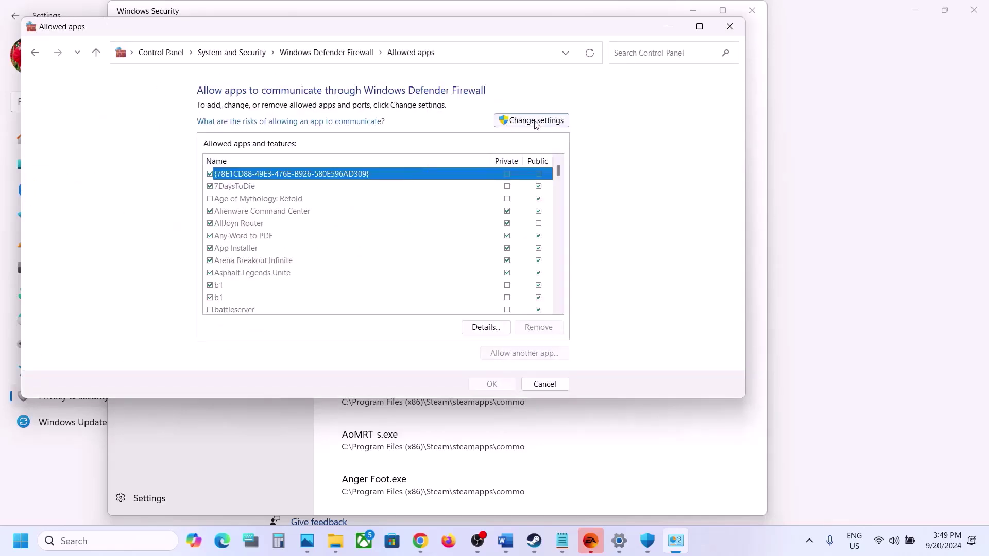
- Unlock the allowed apps settings and try to add EAAntiCheat.GameServiceLauncher from the EA SPORTS FC 25 folder to the firewall's allowed apps
left_click(535, 120)
left_click(532, 355)
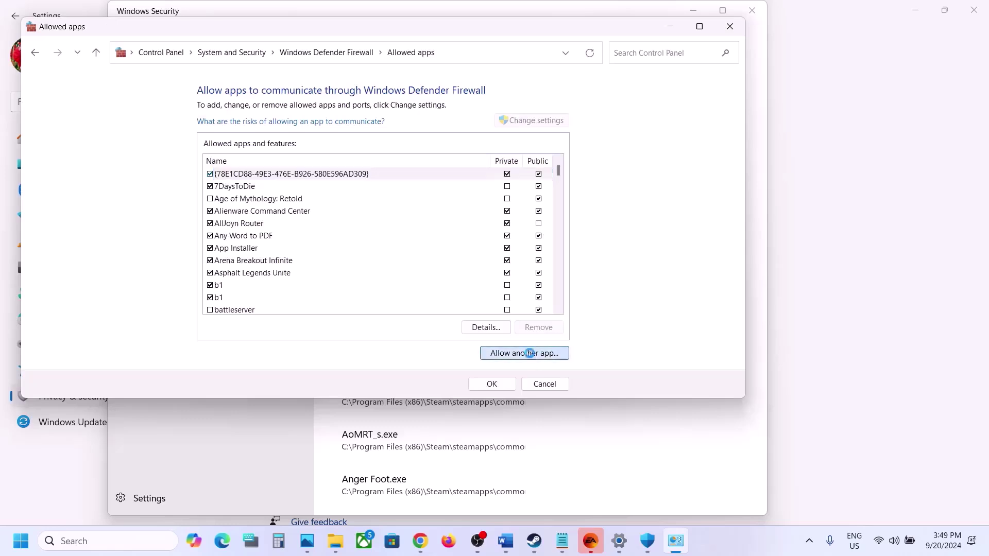
left_click(463, 278)
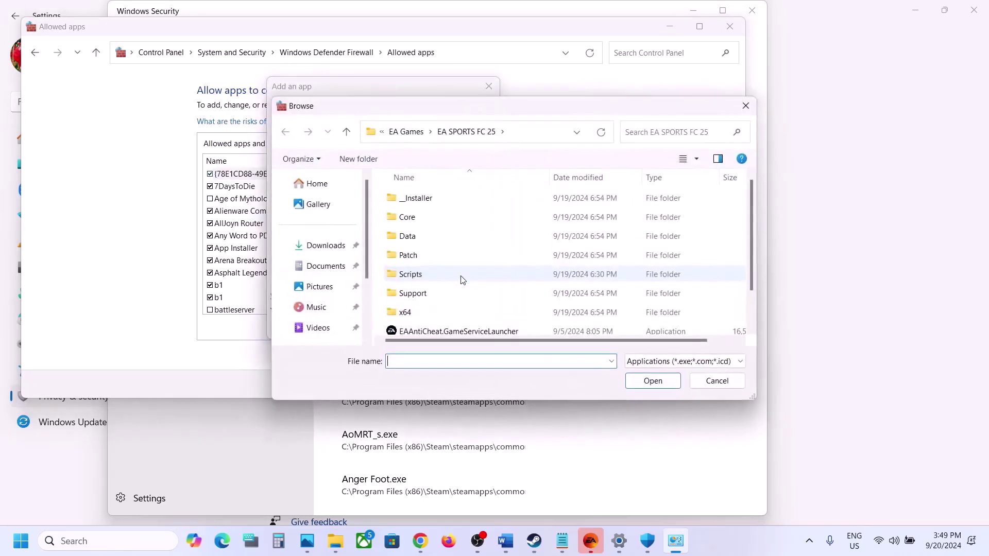
scroll(465, 251, "down", 1)
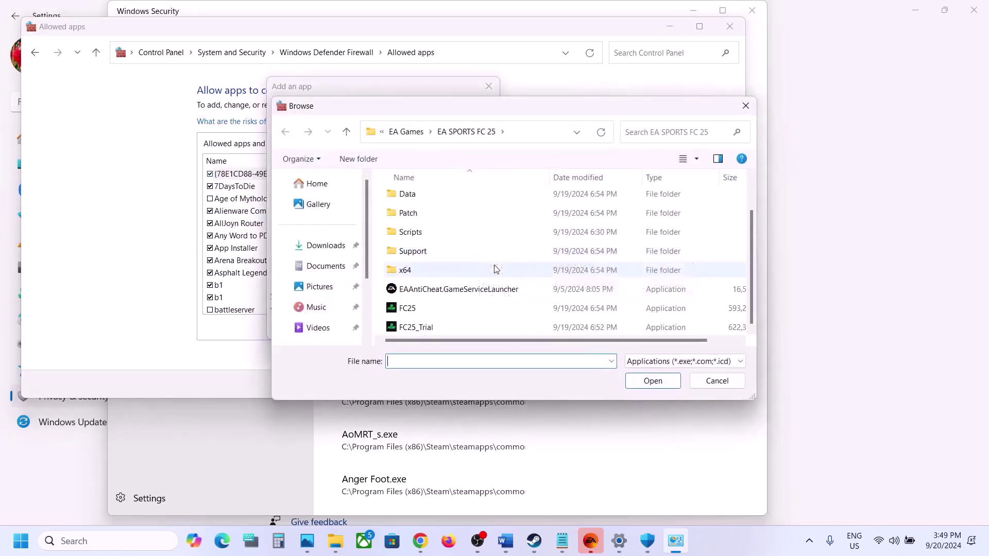
left_click(451, 290)
left_click(652, 382)
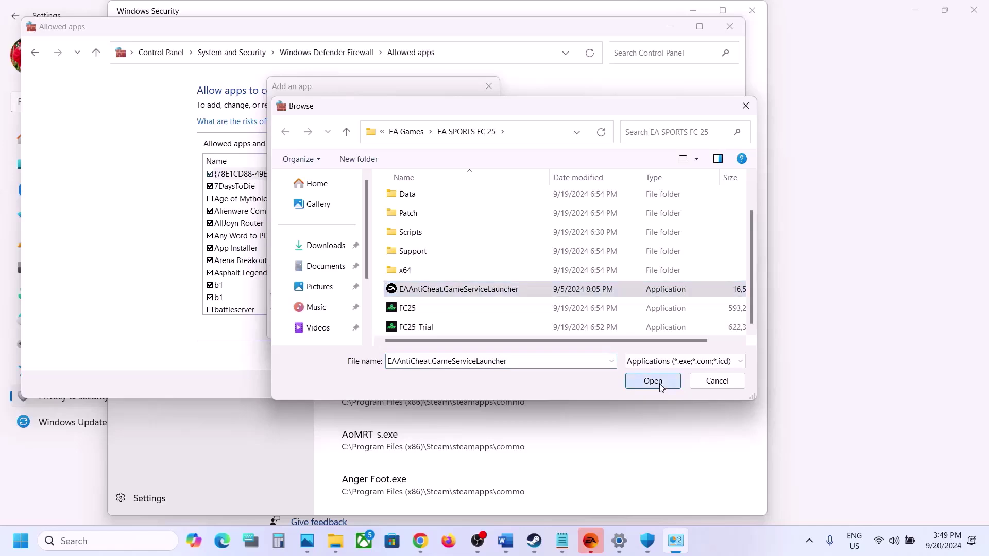
left_click(428, 327)
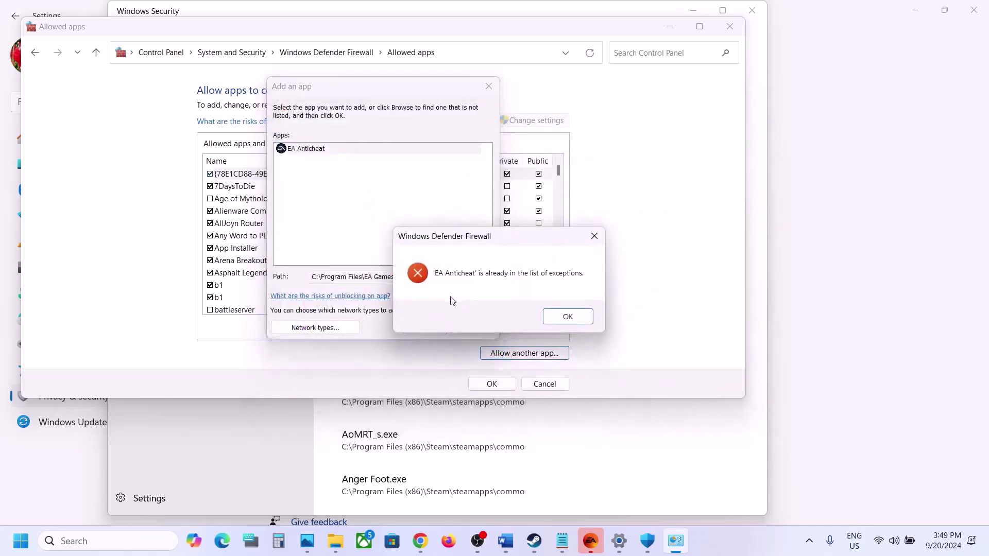
left_click(567, 318)
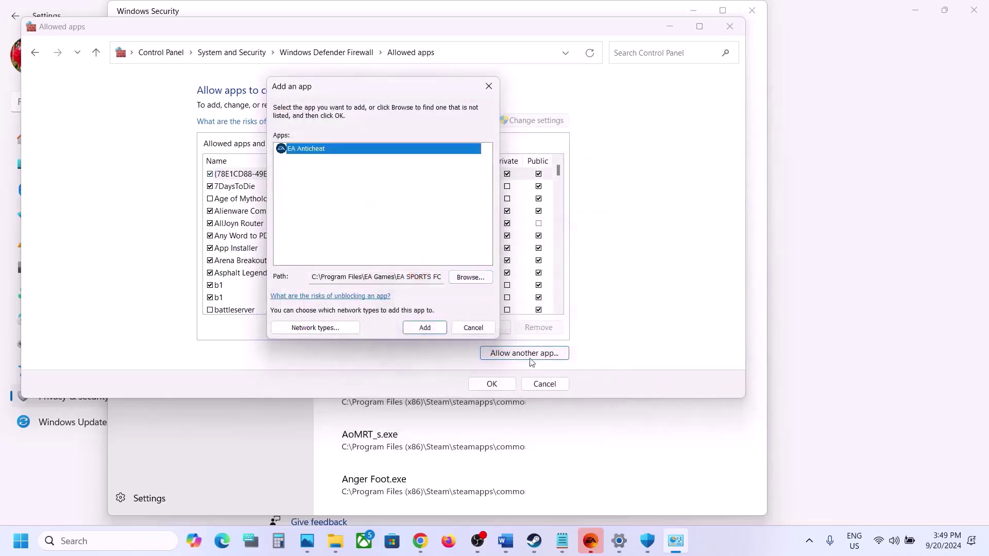
- Try to add the FC25 application to the apps allowed through Windows Defender Firewall
left_click(469, 277)
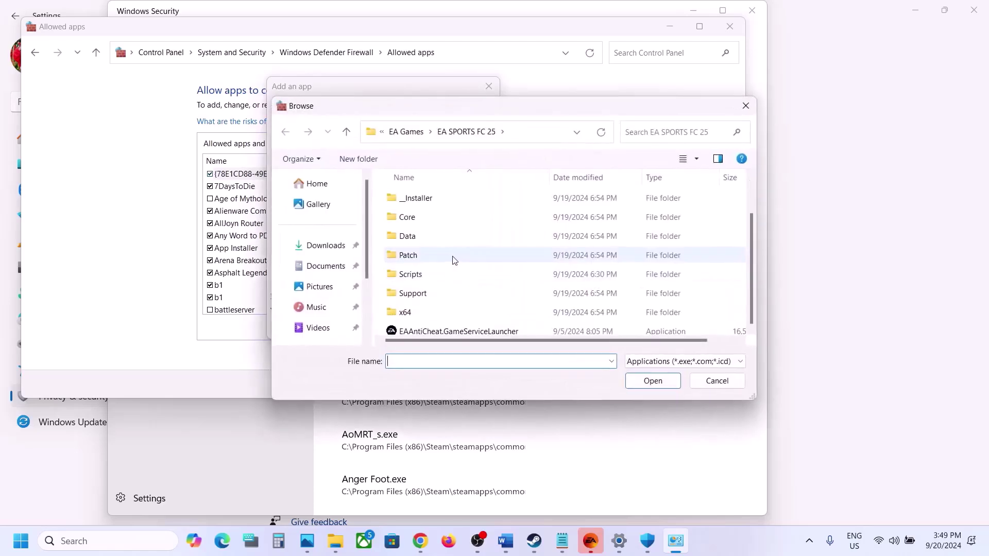
left_click(427, 309)
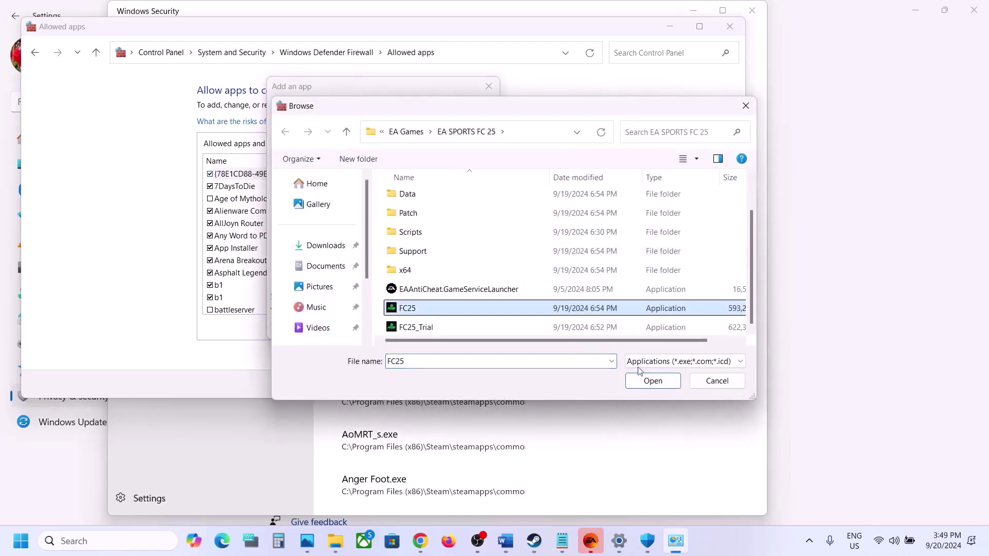
left_click(659, 384)
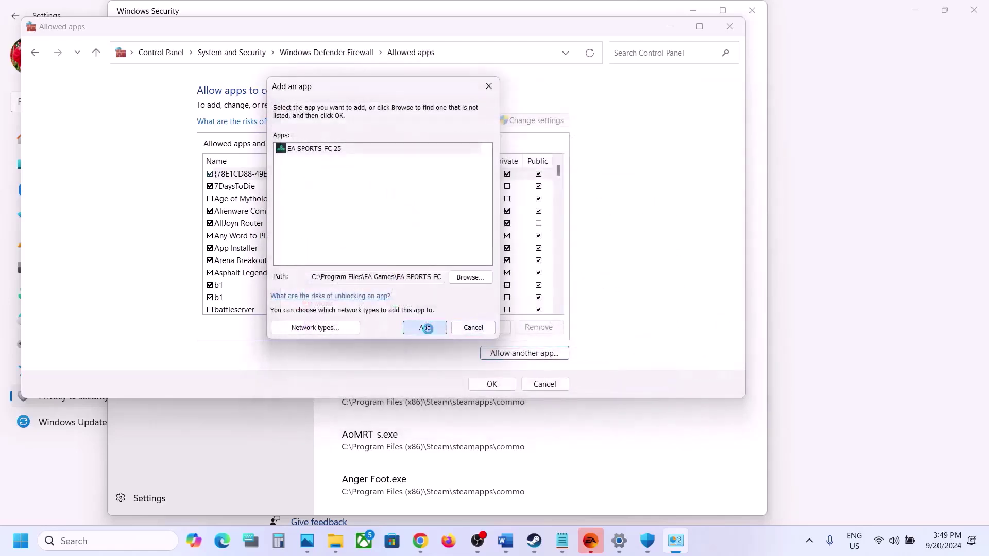
left_click(428, 328)
left_click(564, 318)
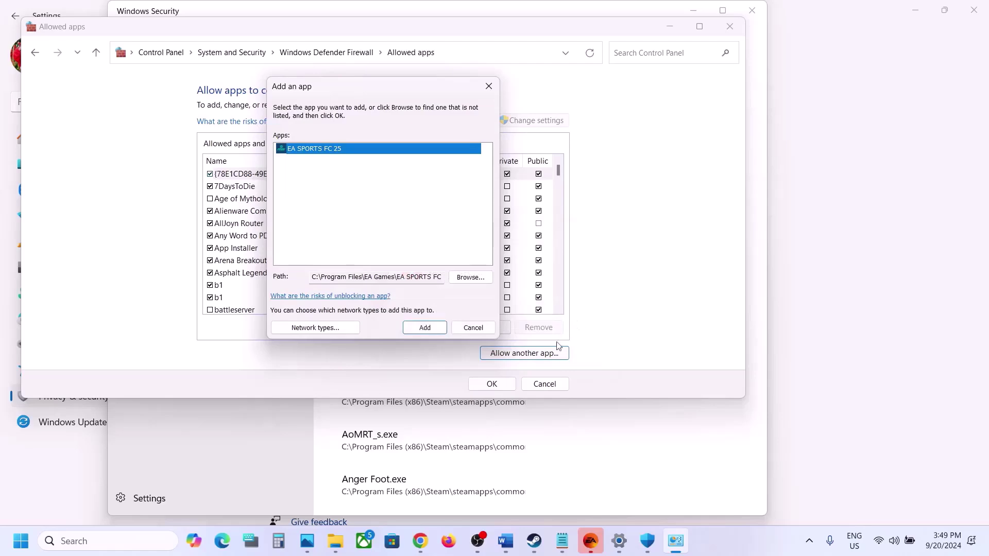
- Try to add the FC25_Trial application to the firewall's allowed apps, and close the Add an app dialog
left_click(470, 277)
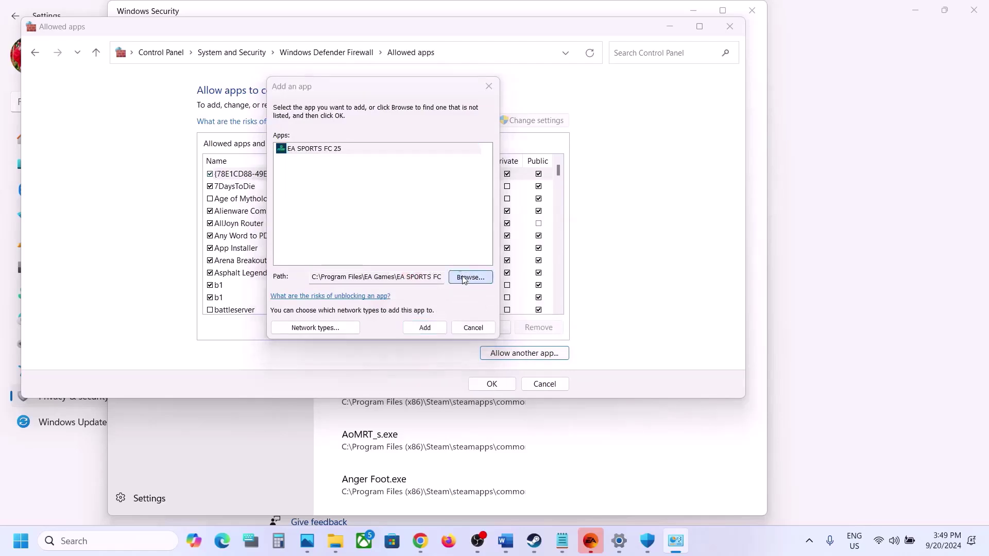
left_click(435, 326)
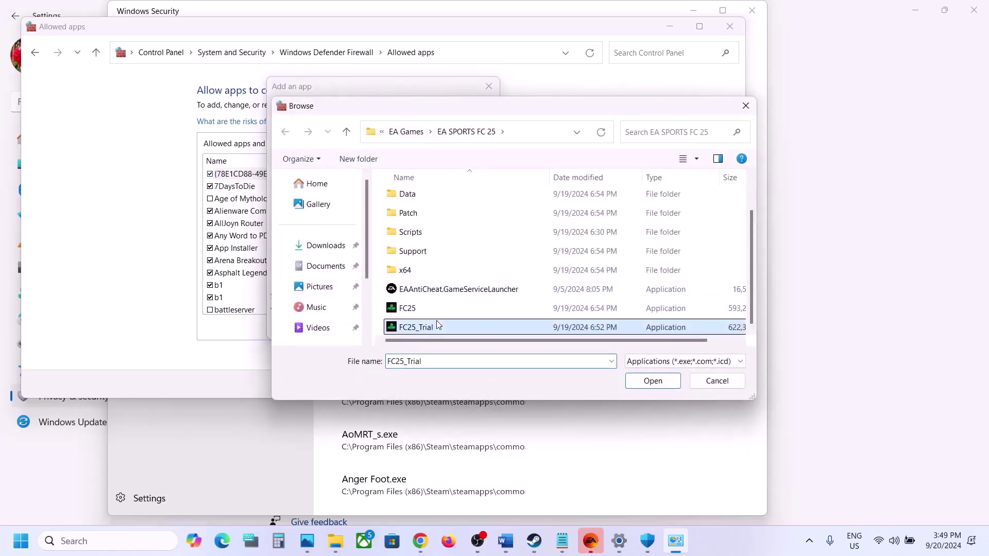
left_click(637, 385)
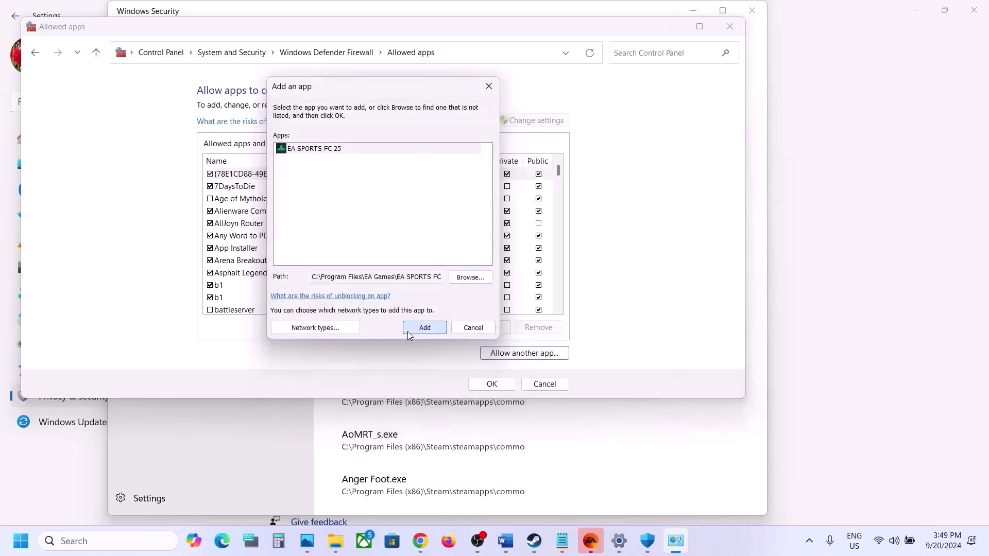
left_click(428, 328)
left_click(557, 315)
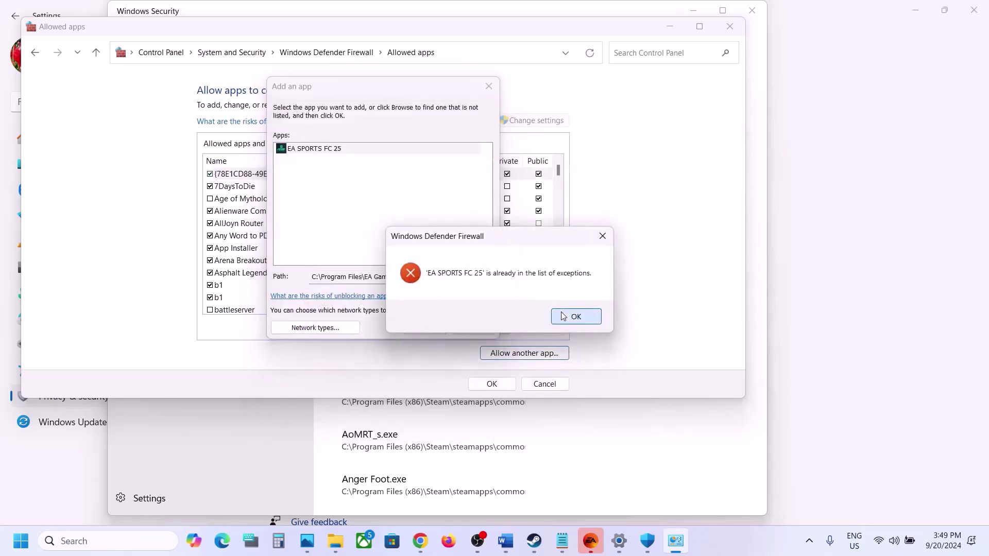
left_click(489, 87)
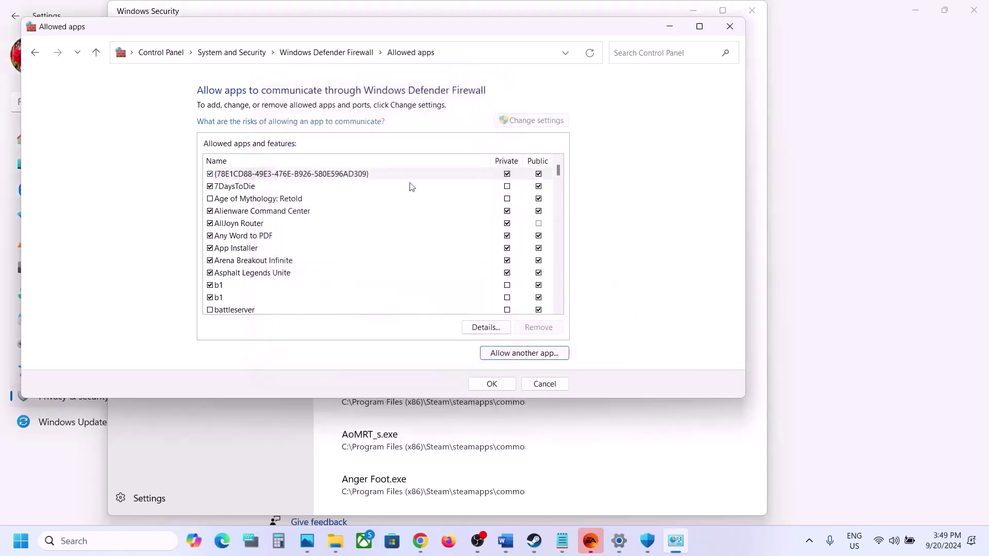
- Check the EA SPORTS FC 25 entries in the firewall's allowed apps list, and close the firewall, Windows Security and Settings windows
left_click(318, 277)
key("e")
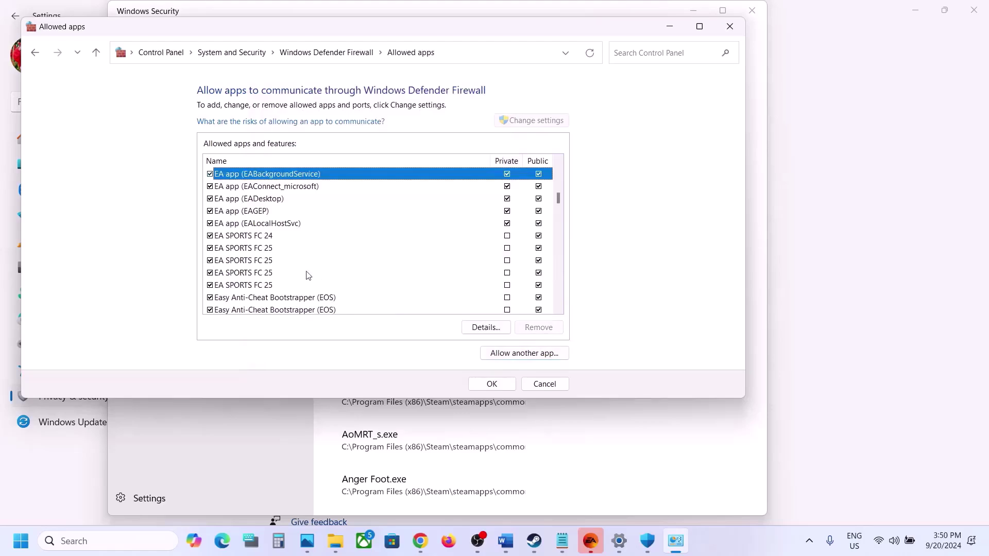
left_click(277, 254)
left_click(273, 262)
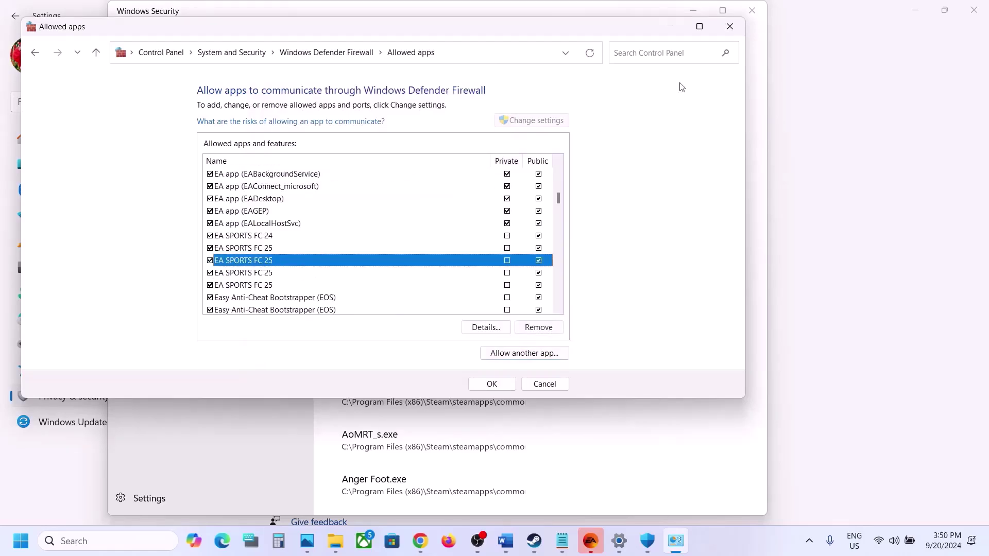
left_click(730, 28)
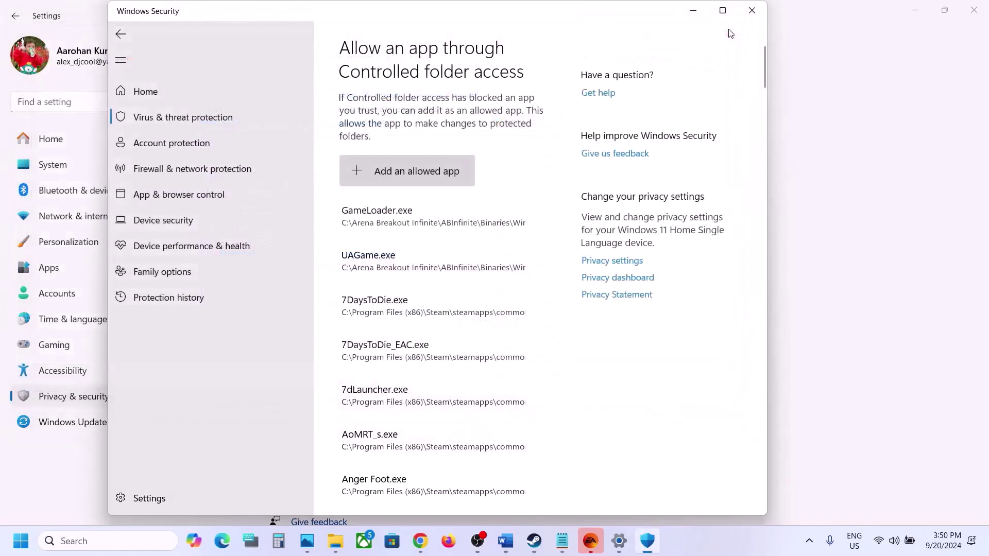
left_click(752, 13)
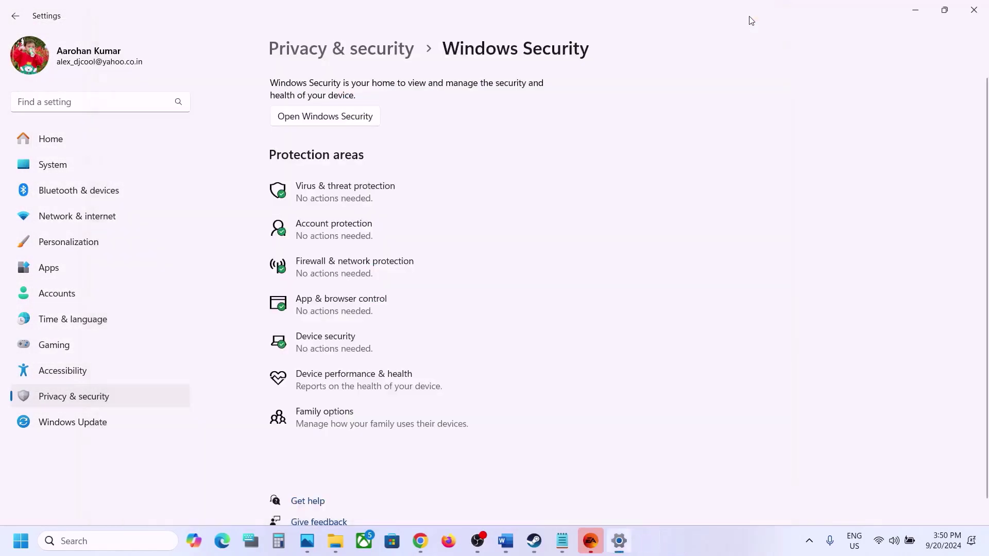
left_click(974, 9)
- Maximize the Word document and review the Step 9 power cycle instructions, highlighting the text while reading
scroll(396, 391, "down", 2)
scroll(395, 390, "down", 2)
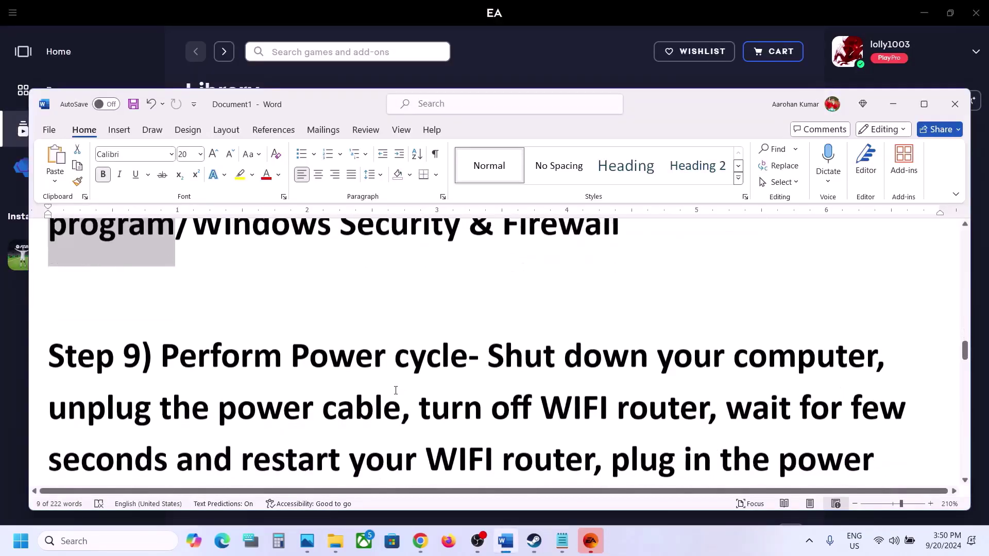
left_click(928, 107)
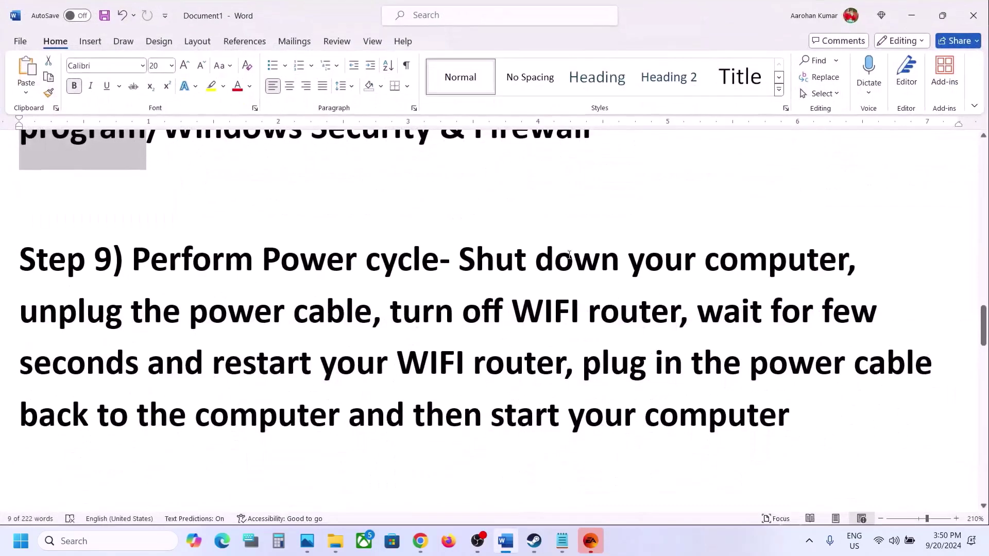
left_click_drag(812, 252, 812, 252)
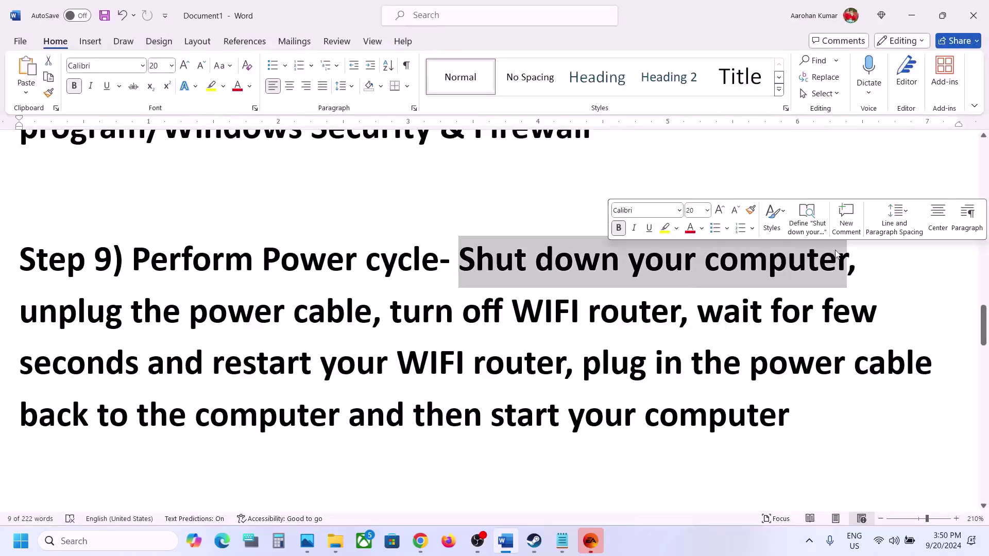
left_click_drag(53, 318, 791, 415)
left_click(325, 333)
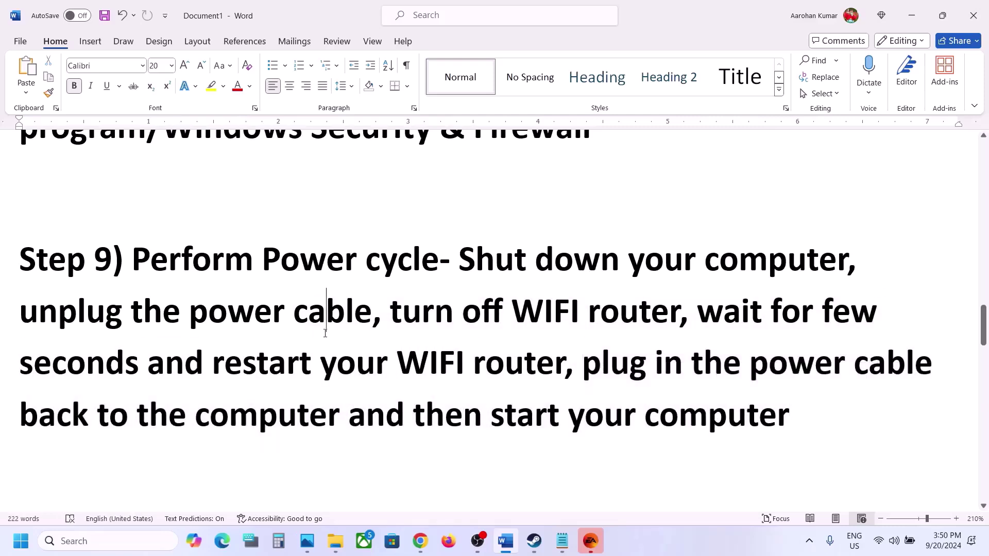
- Go to Step 10 in the document and open Command Prompt as administrator
scroll(325, 333, "down", 3)
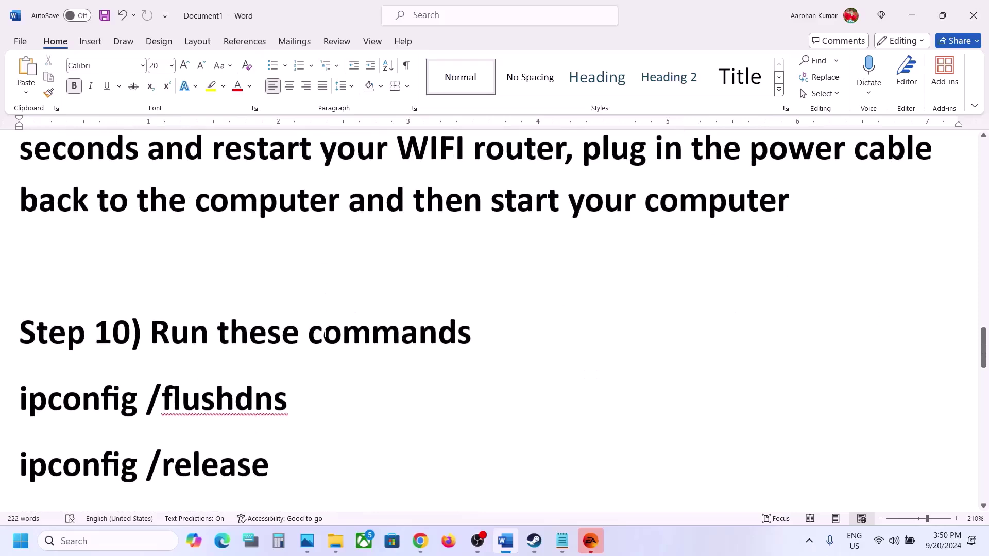
scroll(325, 333, "down", 3)
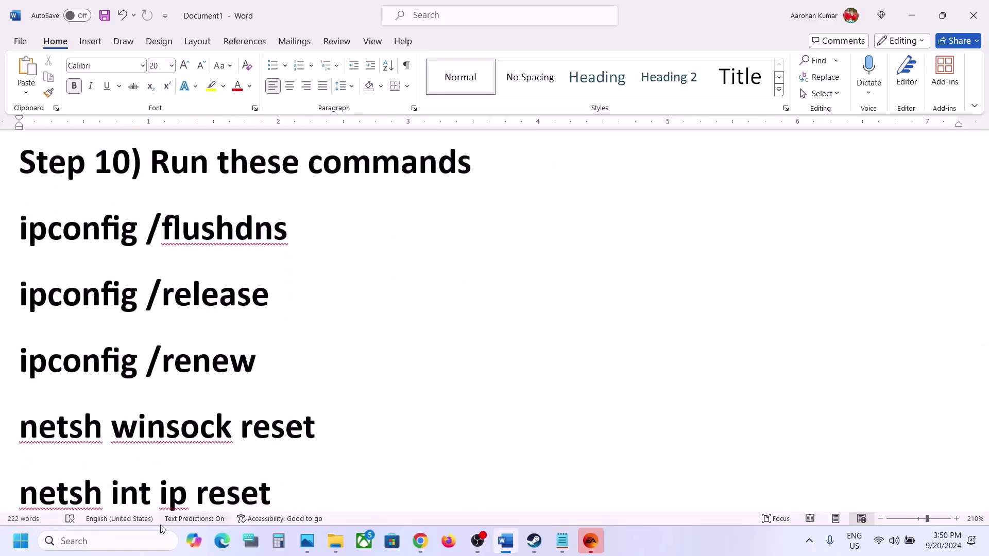
left_click(121, 540)
type("cmd")
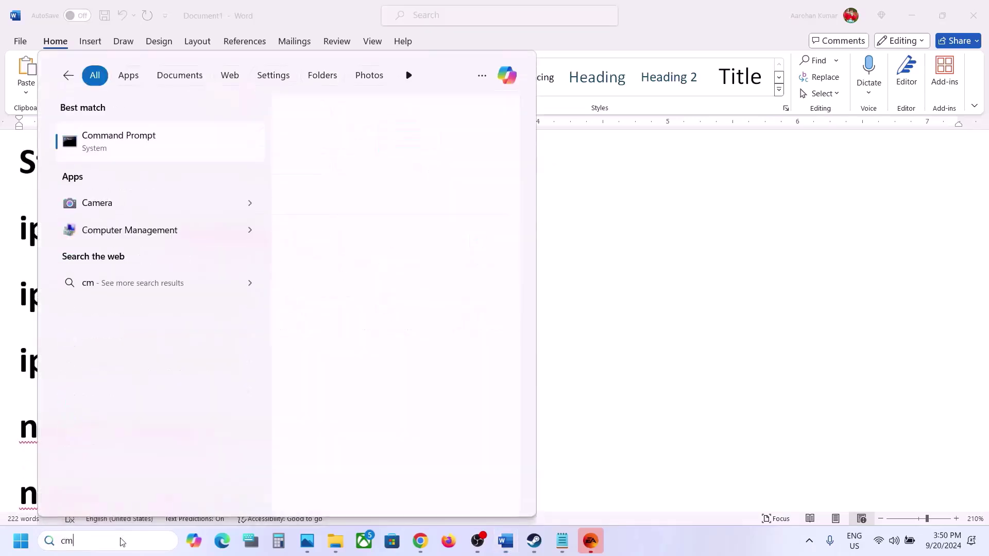
right_click(135, 152)
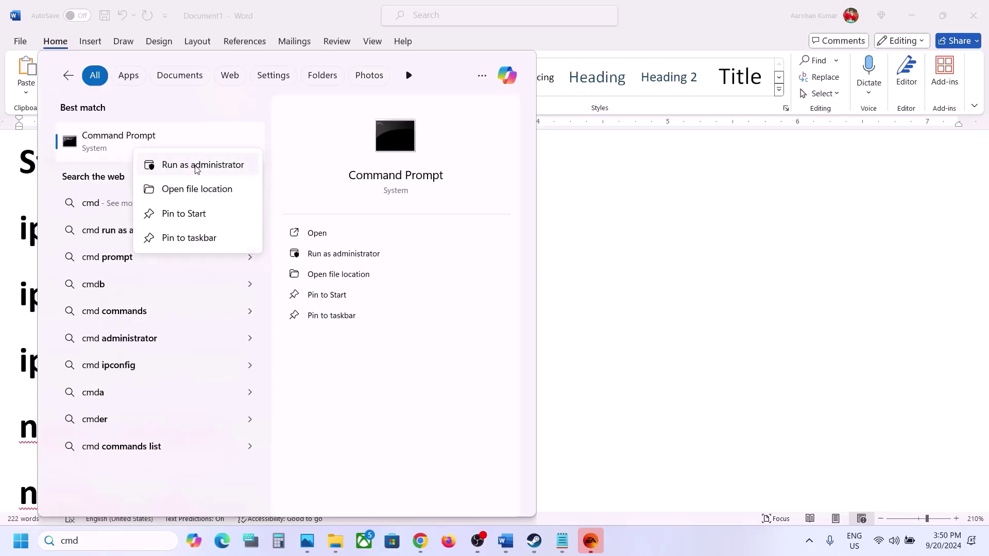
left_click(214, 167)
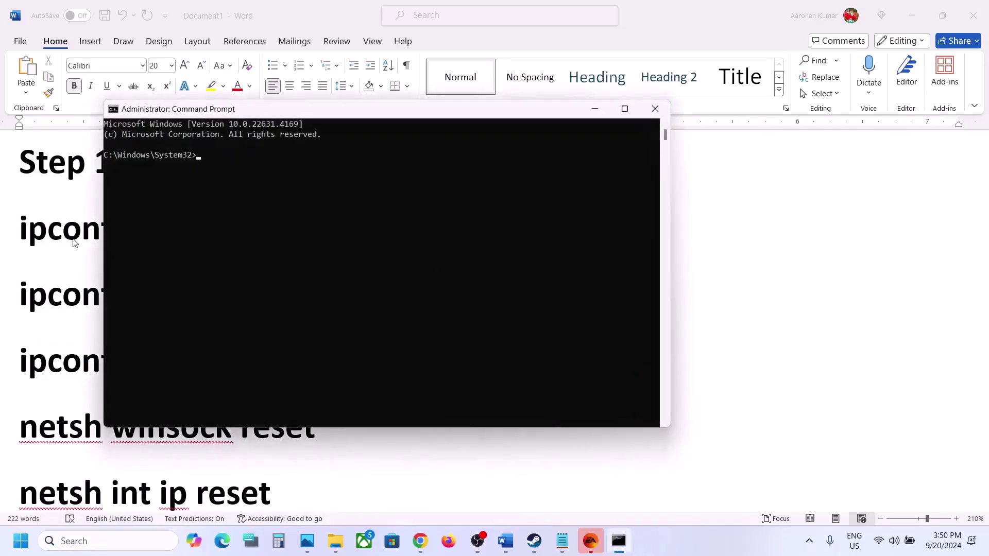
- Copy the ipconfig /flushdns command from the document and run it in Command Prompt
left_click(73, 247)
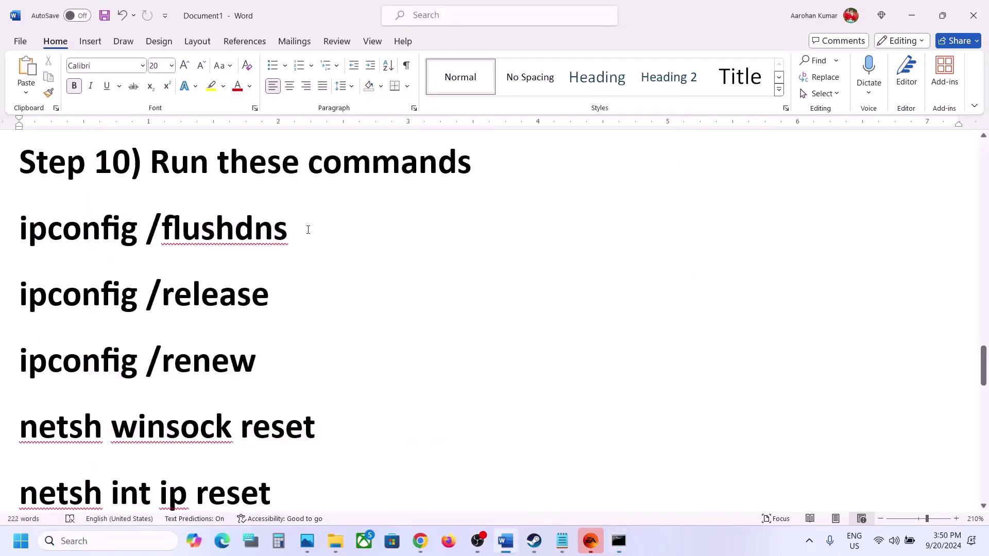
left_click_drag(309, 230, 37, 231)
key("super+c")
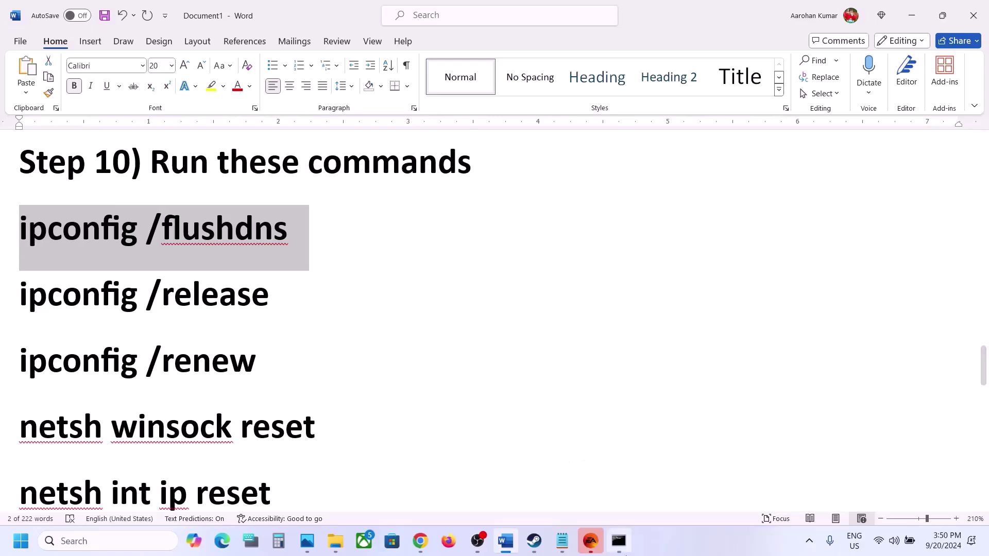
left_click(619, 541)
right_click(525, 316)
key("Return")
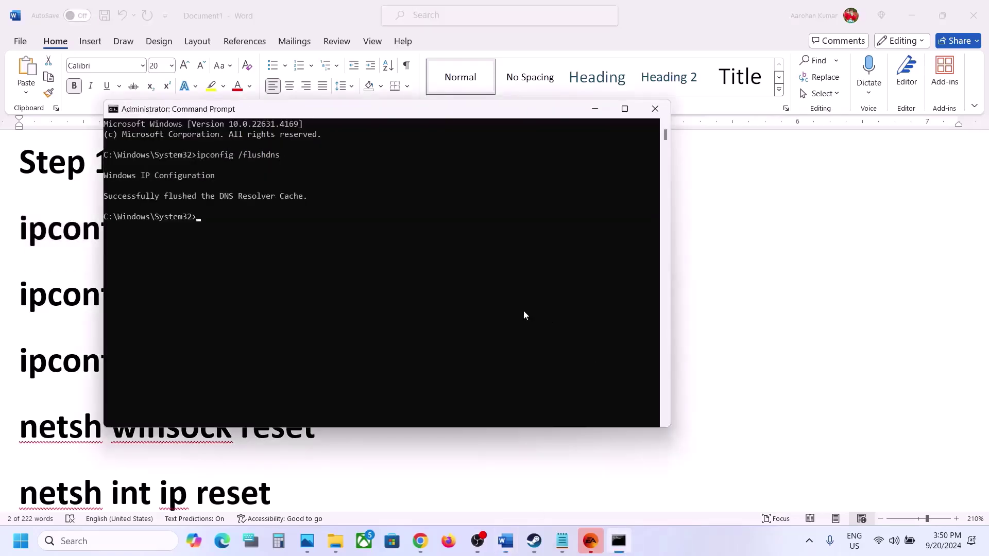
- Copy the ipconfig /release command from the document and run it in Command Prompt
key("alt+Tab")
left_click_drag(292, 297, 46, 296)
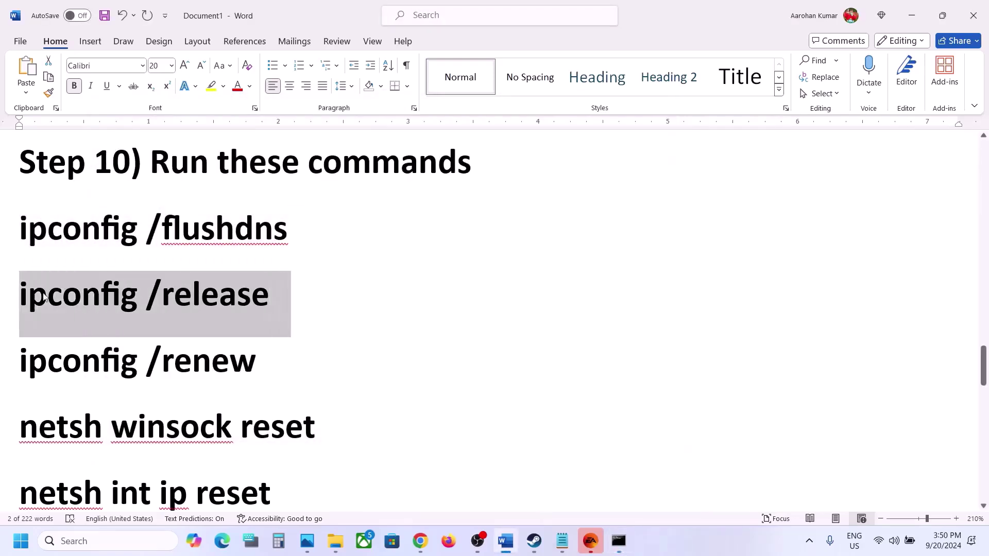
key("ctrl+c")
key("alt+Tab")
right_click(447, 274)
key("Return")
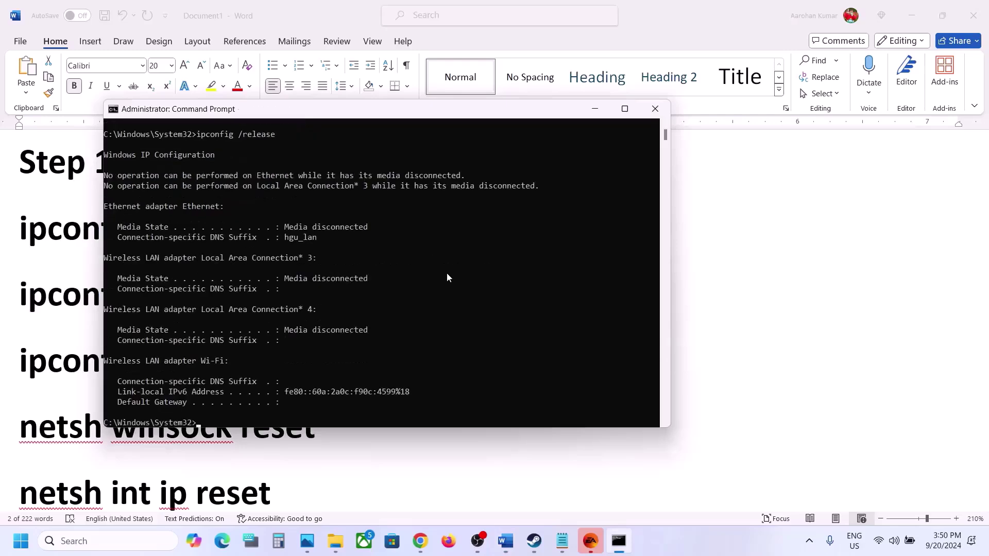
- Copy the ipconfig /renew command from the document and run it in Command Prompt
key("alt+Tab")
left_click_drag(281, 370, 34, 369)
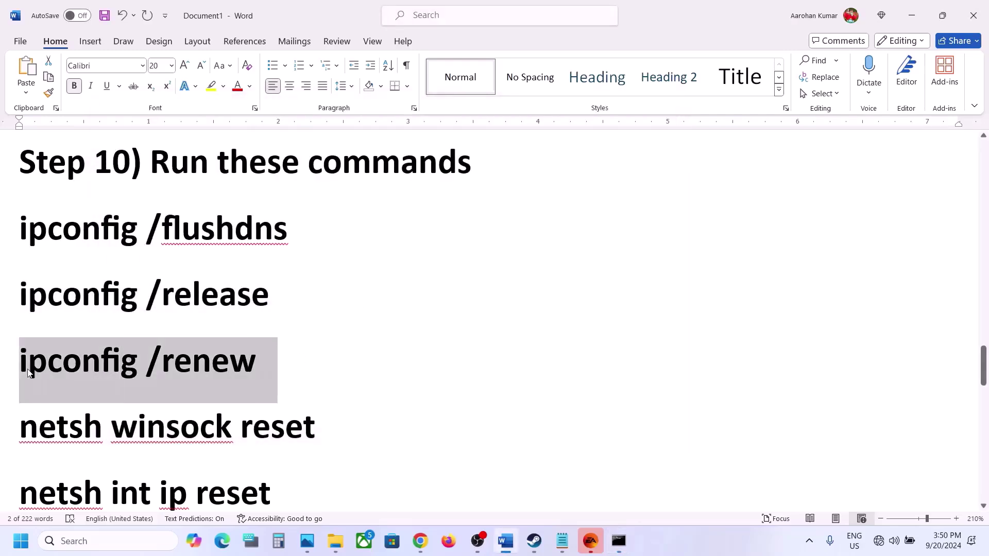
key("ctrl+c")
key("alt+Tab")
right_click(441, 313)
key("Return")
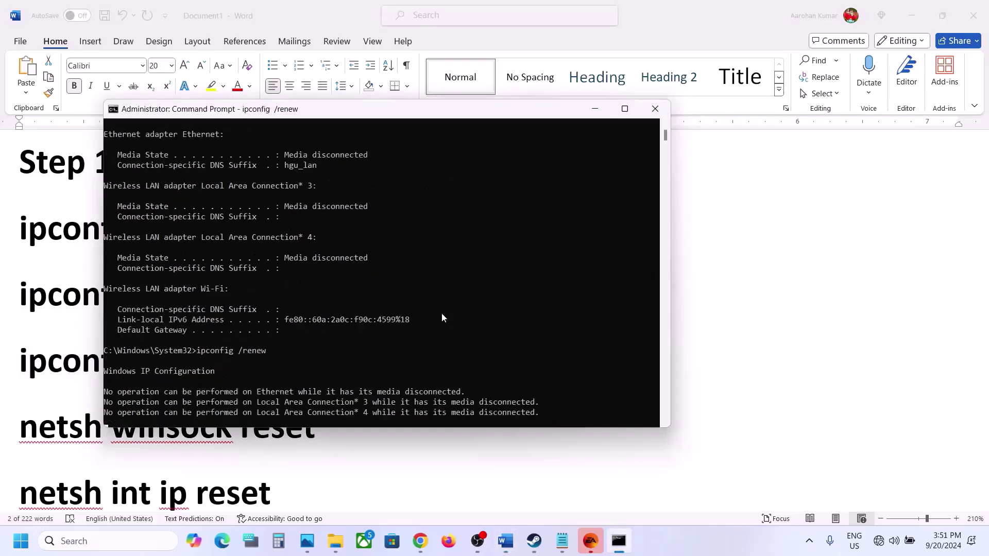
- Copy the netsh winsock reset command from the document and run it in Command Prompt
key("alt+Tab")
scroll(311, 386, "down", 4)
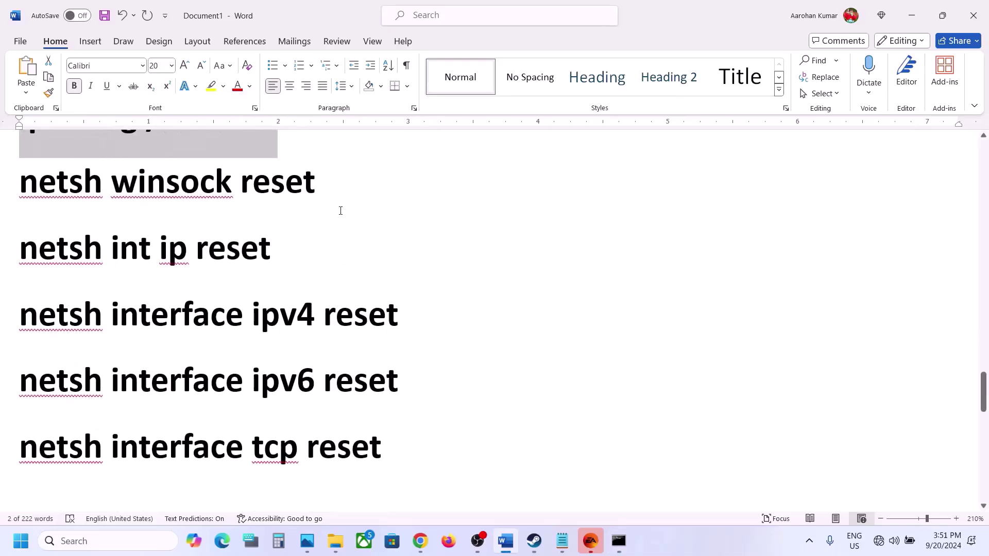
left_click_drag(327, 170, 19, 181)
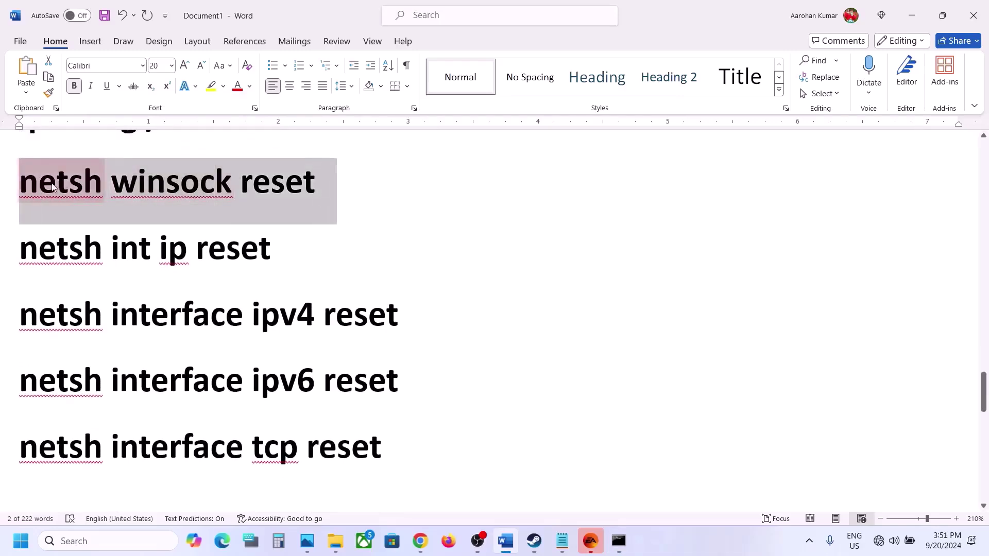
key("ctrl+c")
key("alt+Tab")
right_click(335, 251)
key("Return")
- Copy the netsh int ip reset command from the document and run it in Command Prompt
key("alt+Tab")
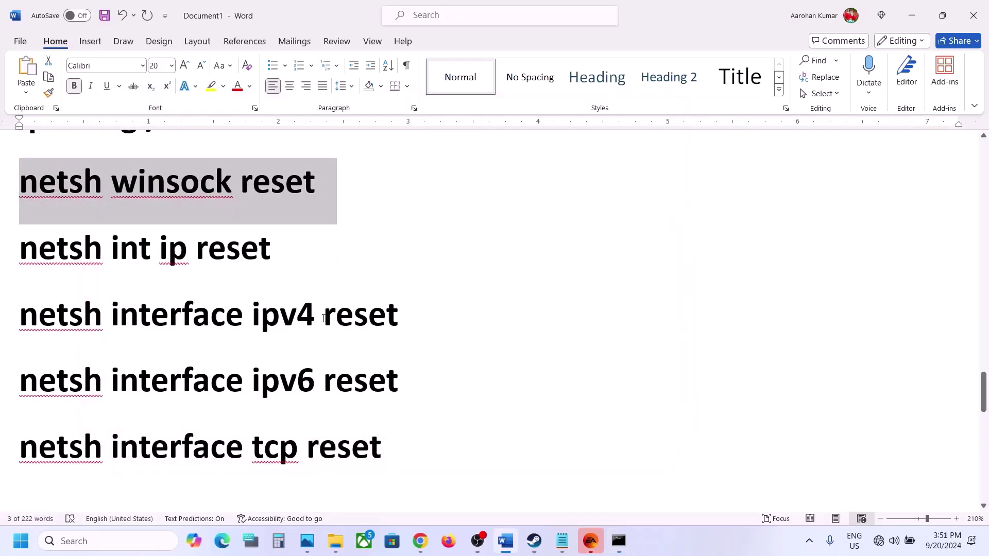
triple_click(311, 246)
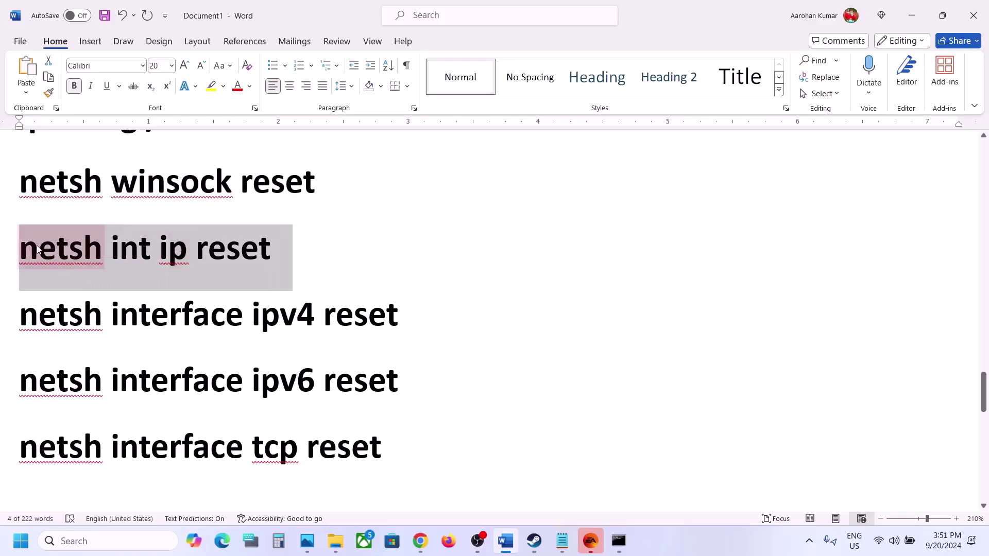
key("ctrl+c")
key("alt+Tab")
right_click(392, 336)
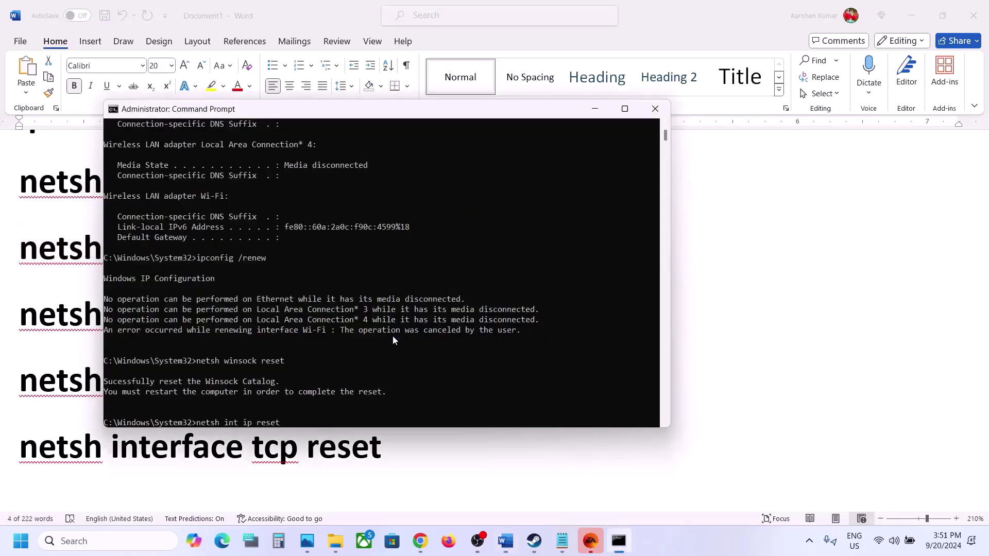
key("Return")
- Copy the netsh interface ipv4 reset command from the document and run it in Command Prompt
key("alt+Tab")
left_click_drag(405, 310, 31, 308)
key("ctrl+c")
key("alt+Tab")
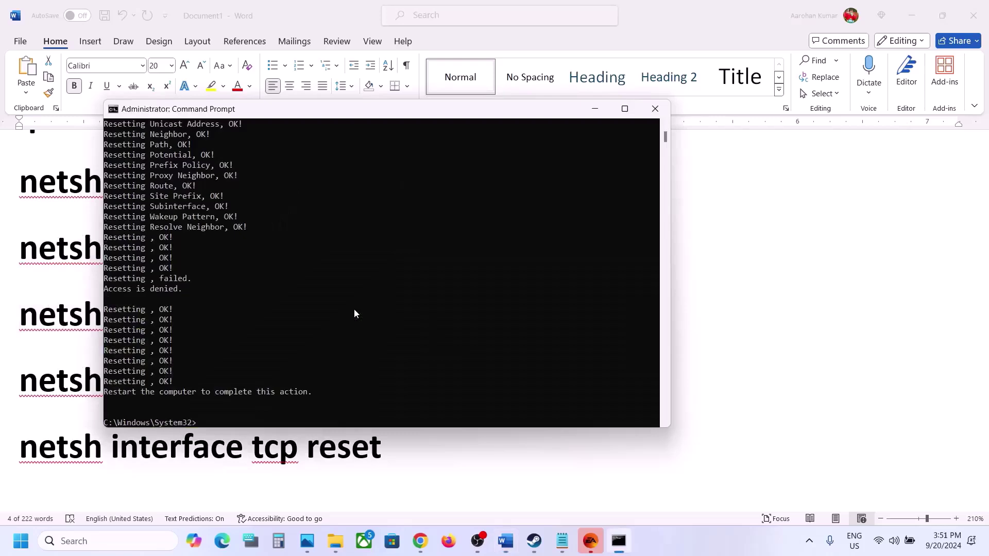
- Copy the netsh interface ipv6 reset command from the document and run it in Command Prompt
key("alt+Tab")
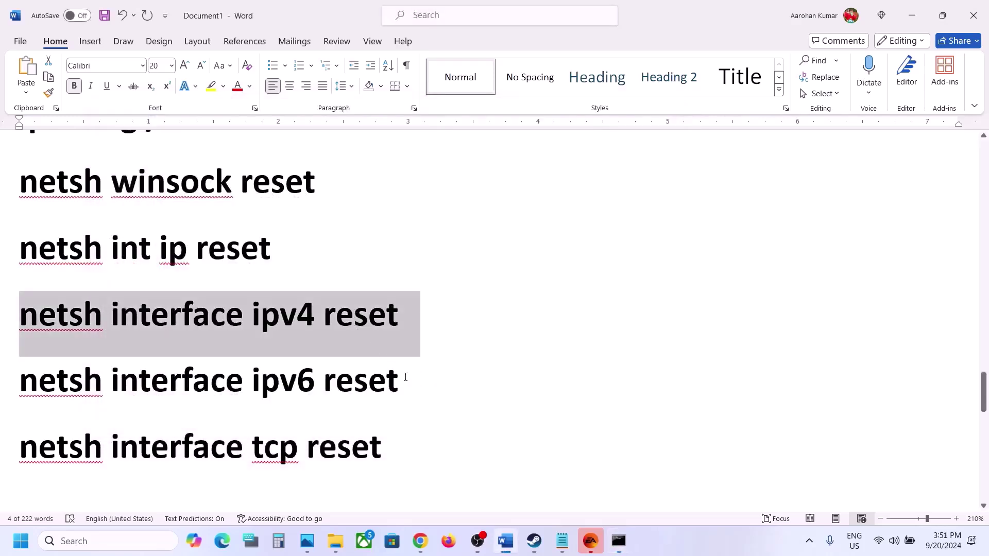
left_click_drag(404, 381, 21, 384)
key("ctrl+c")
key("alt+Tab")
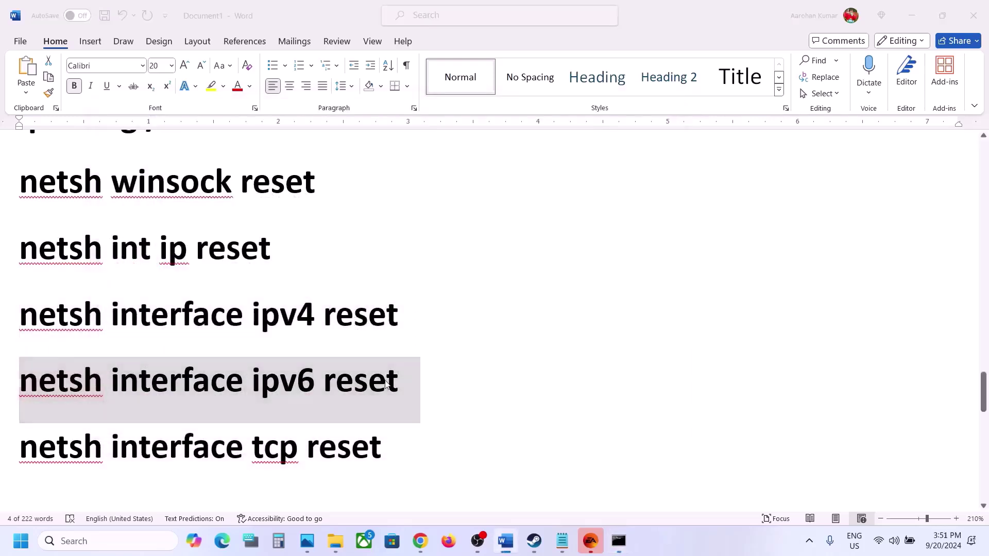
key("ctrl+v")
key("Escape")
- Copy the netsh interface tcp reset command from the document and run it in Command Prompt
key("alt+Tab")
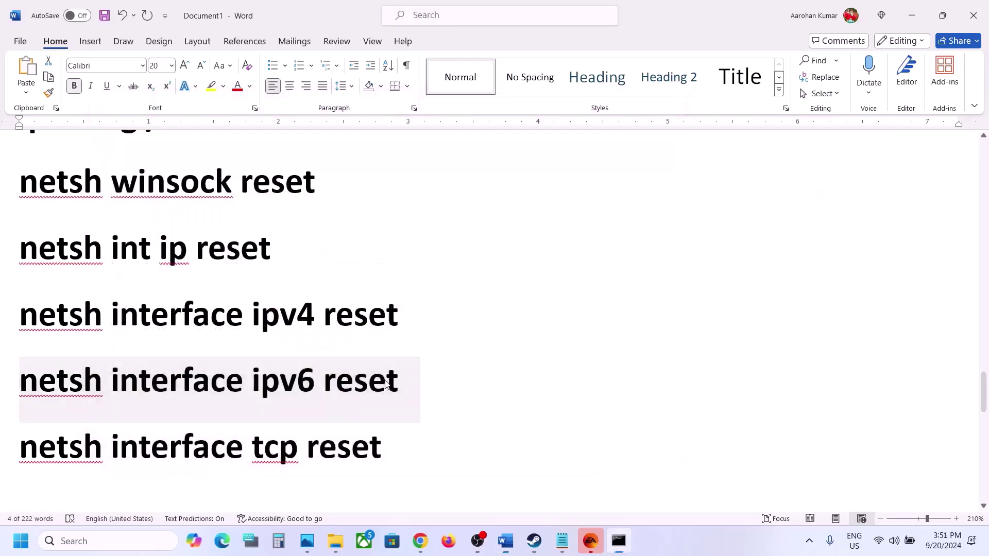
left_click_drag(399, 447, 44, 452)
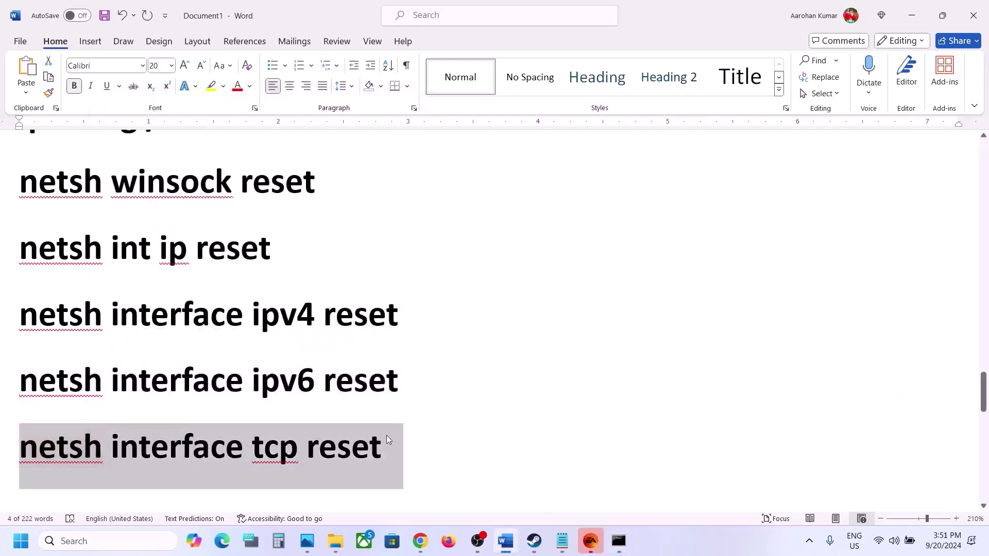
key("ctrl+c")
key("alt+Tab")
key("ctrl+v")
key("Return")
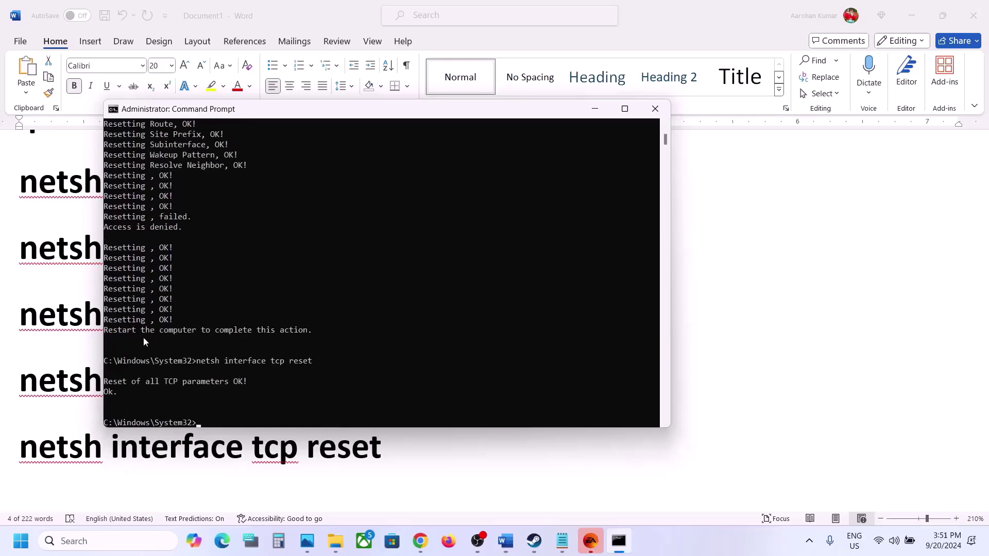
- Highlight the computer restart notice in the command output and close Command Prompt
left_click(119, 333)
left_click_drag(119, 335, 205, 337)
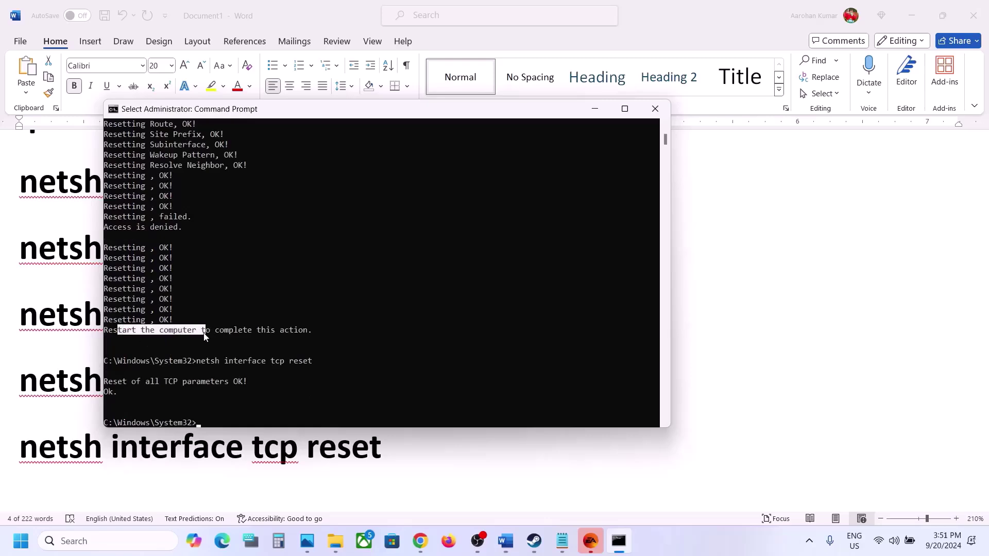
left_click(655, 109)
- Show the computer's power options with Restart, and dismiss them without restarting
scroll(329, 369, "down", 1)
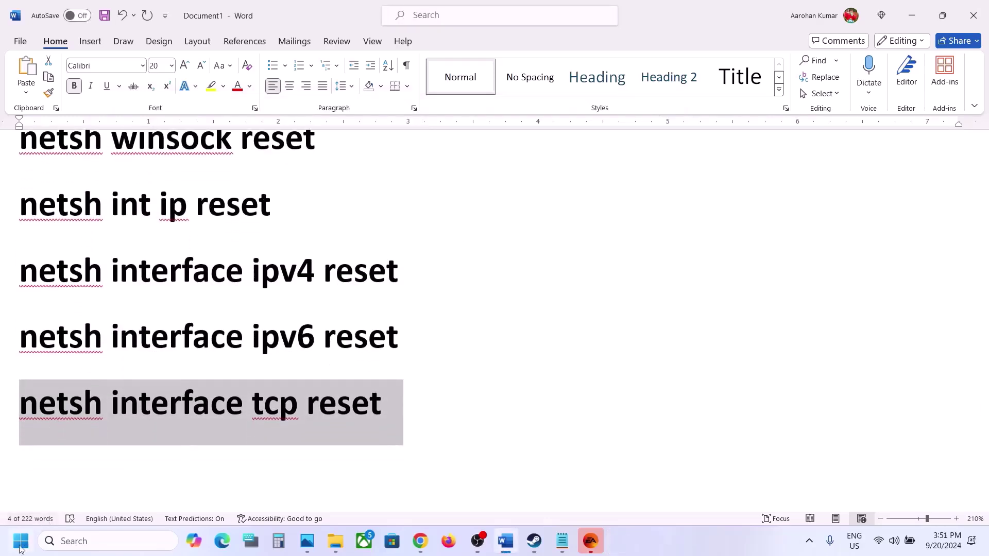
left_click(21, 540)
left_click(375, 497)
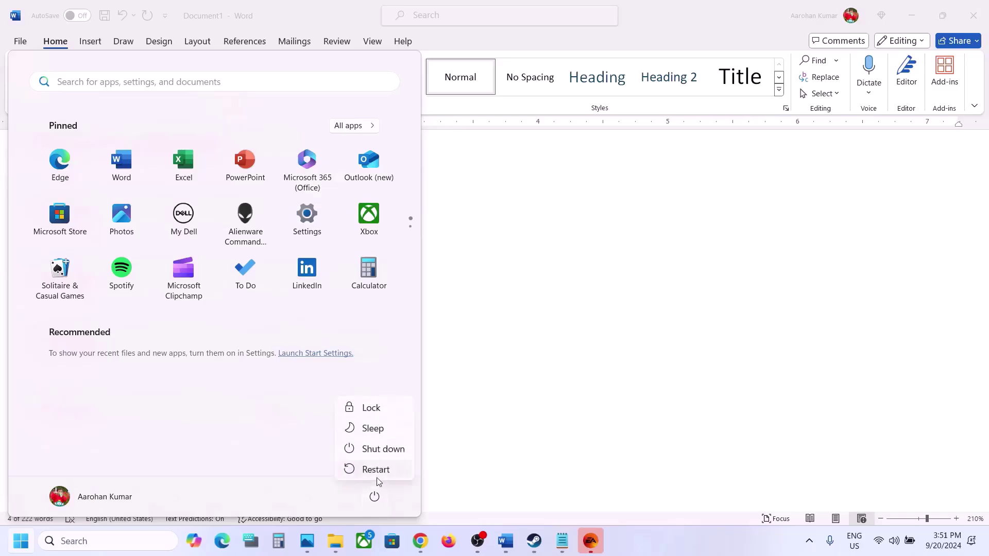
left_click(561, 411)
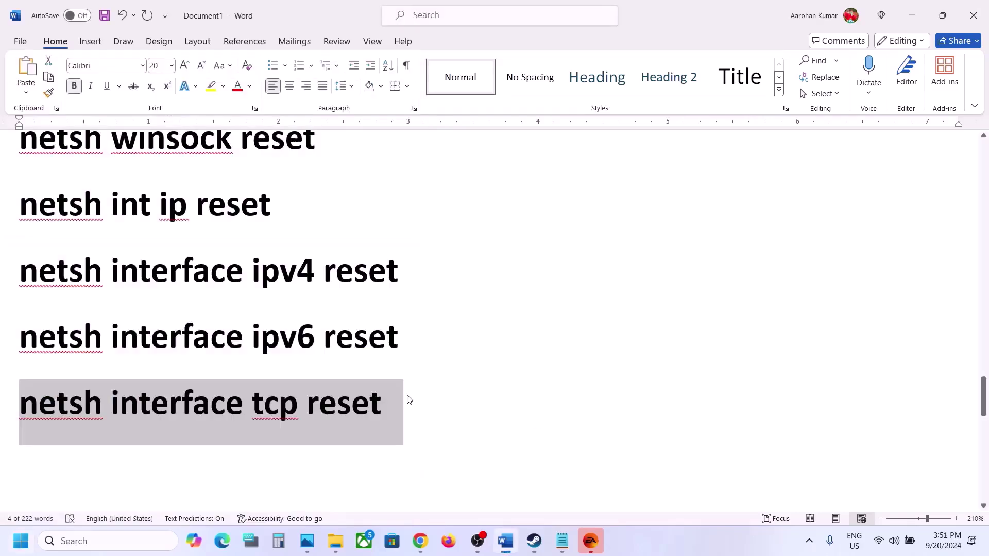
- Go to Step 11 in the document and highlight the words DNS Server
scroll(407, 400, "down", 4)
scroll(406, 396, "up", 1)
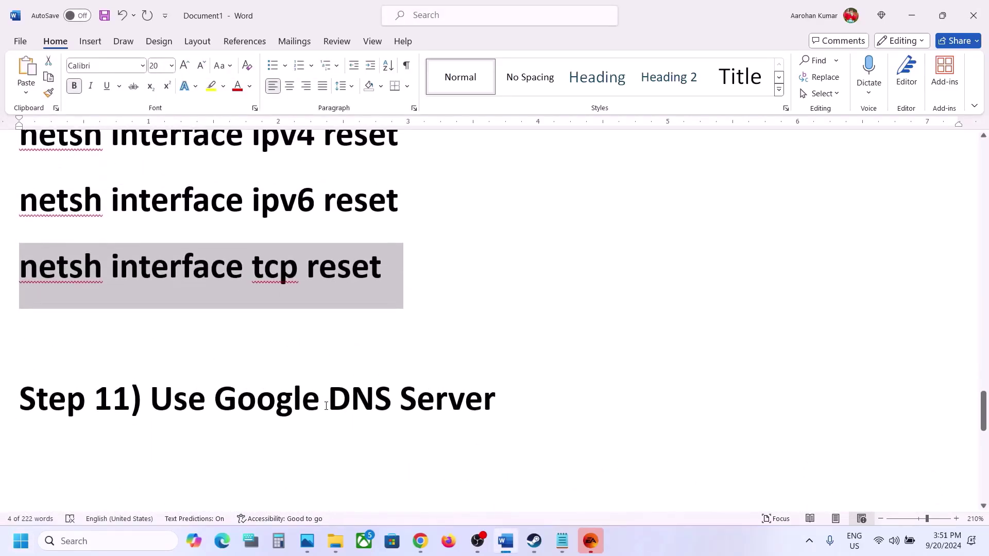
left_click_drag(326, 406, 496, 406)
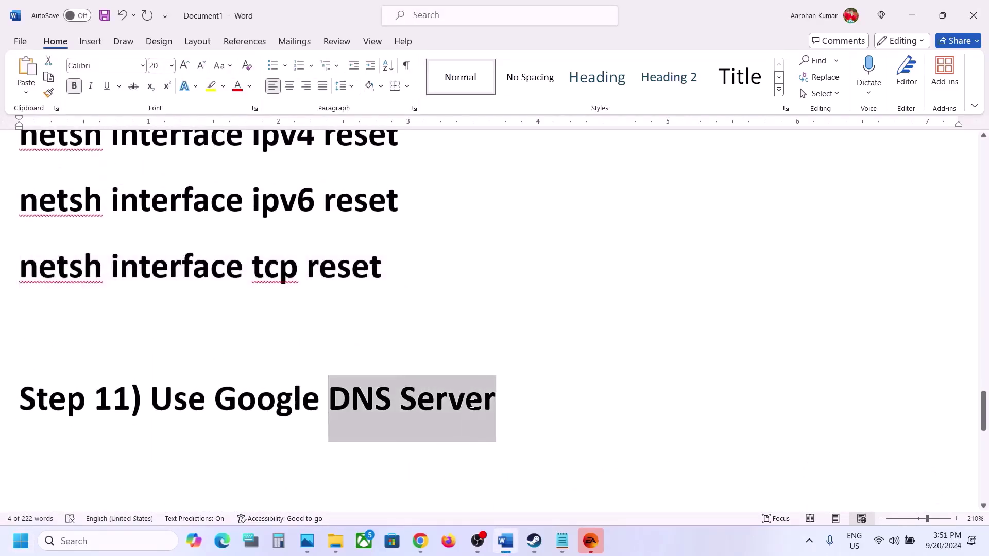
- Open Control Panel and bring up the Wi-Fi connection's status from the Network and Sharing Center
left_click(119, 542)
type("control")
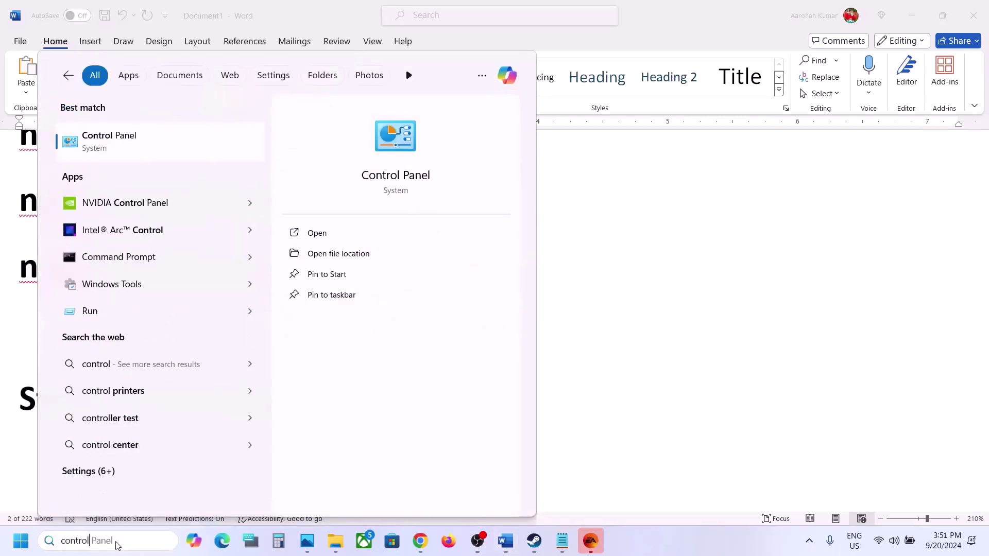
key("Return")
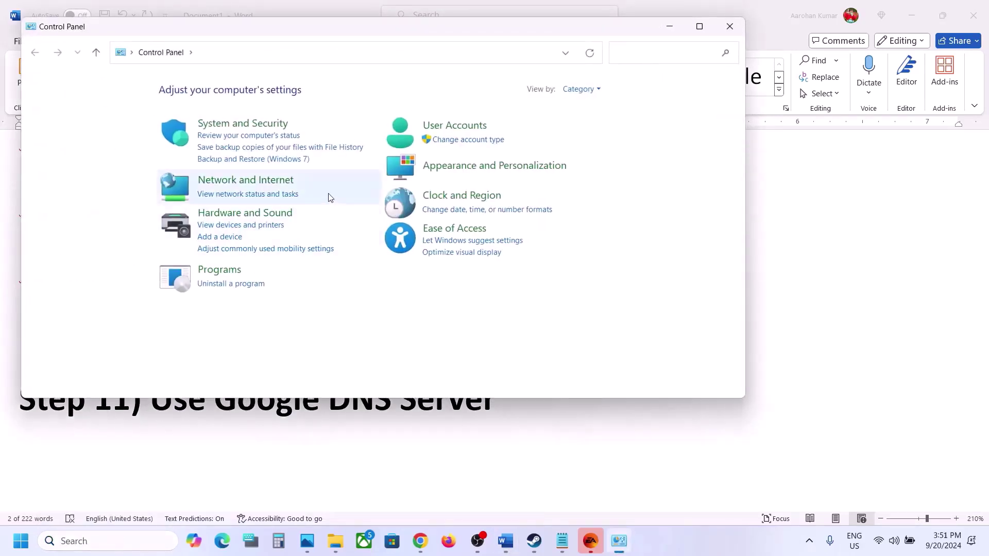
left_click(256, 184)
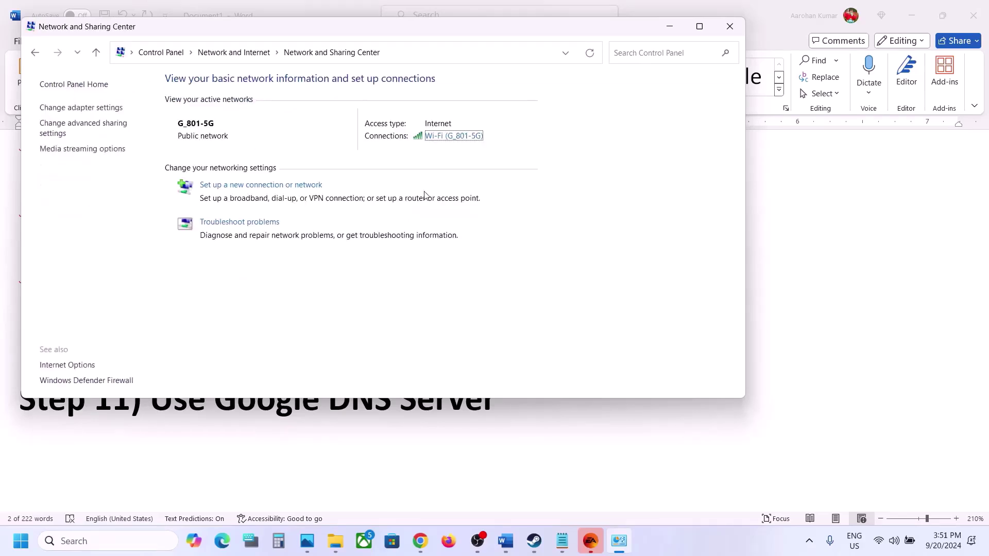
left_click(445, 137)
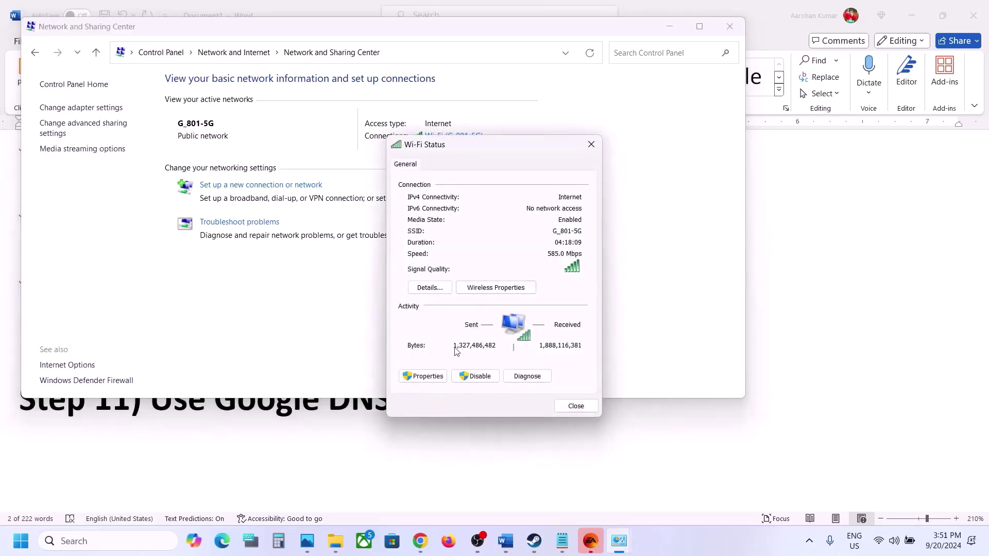
- Set the Wi-Fi connection's IPv4 DNS servers to 8.8.8.8 preferred and 8.8.4.4 alternate, and enable validating settings upon exit
left_click(430, 380)
left_click_drag(531, 165, 468, 121)
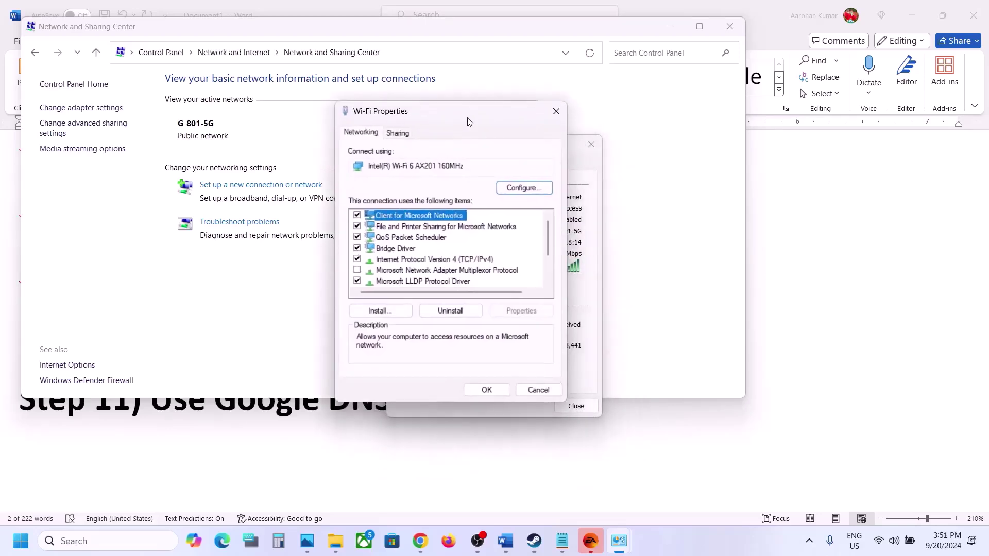
left_click(415, 260)
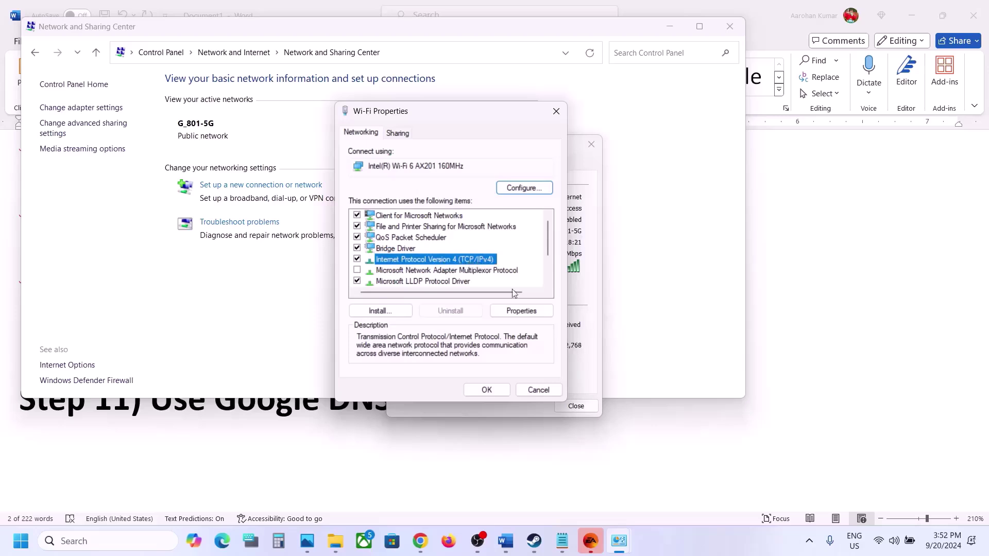
left_click(522, 311)
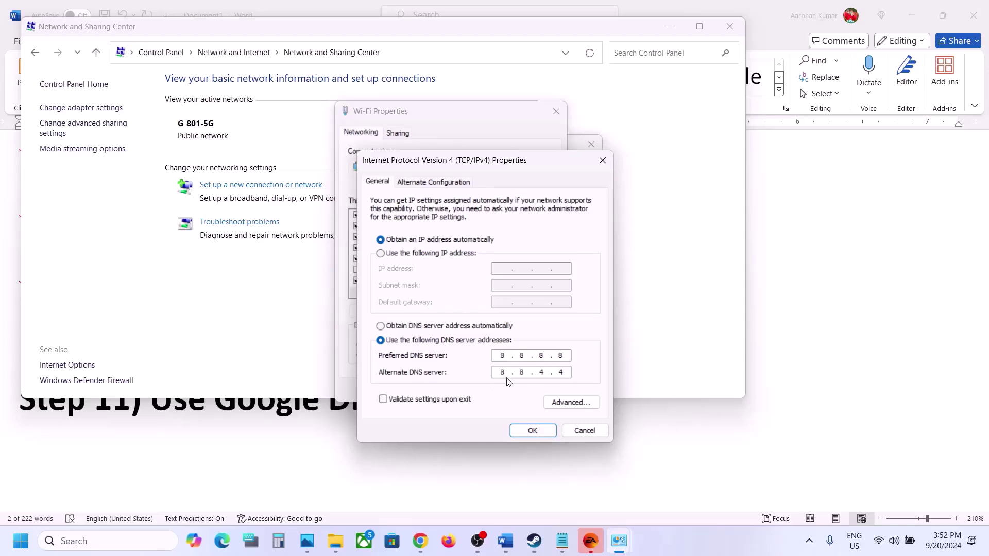
left_click(391, 401)
left_click(533, 430)
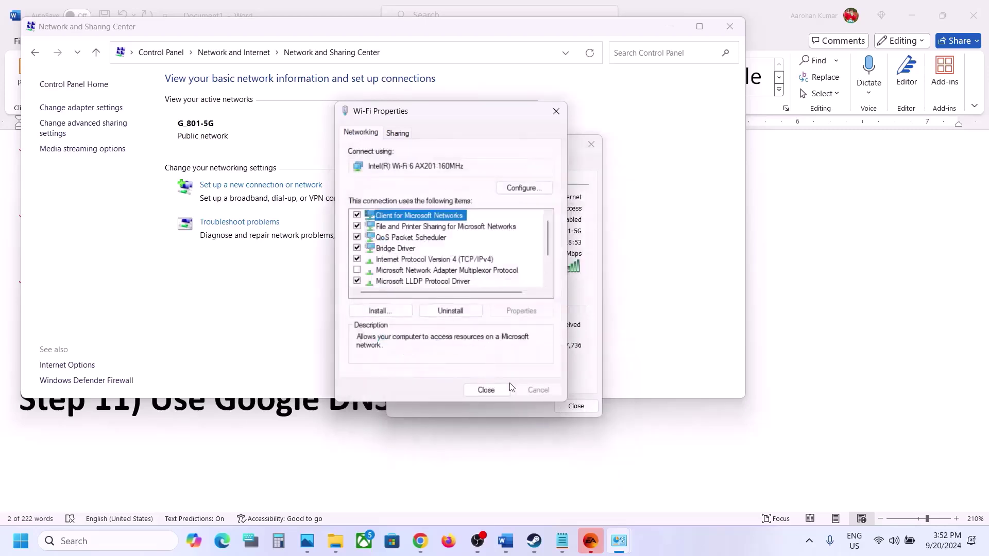
- Close the Wi-Fi Properties, the network diagnostics troubleshooter and the Wi-Fi Status windows
left_click(487, 390)
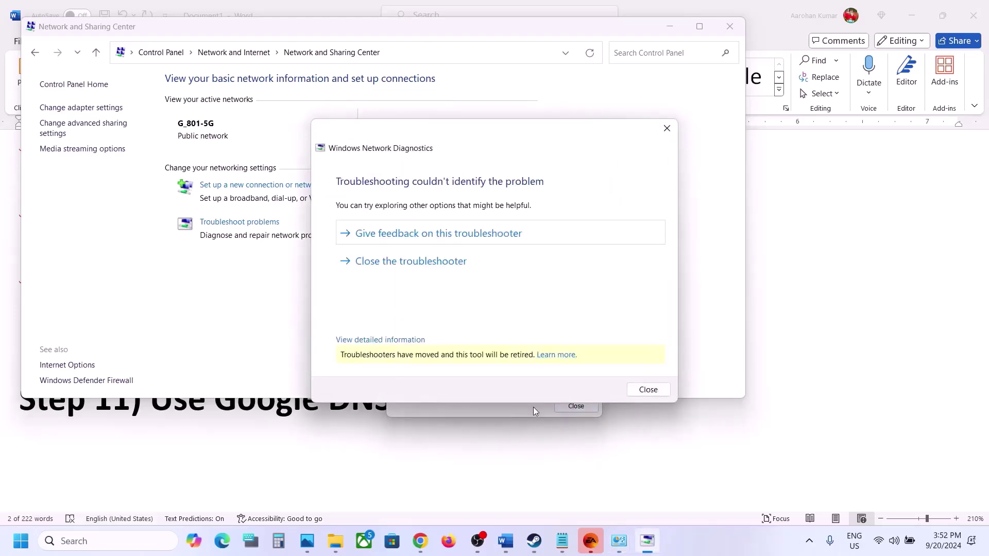
left_click(443, 261)
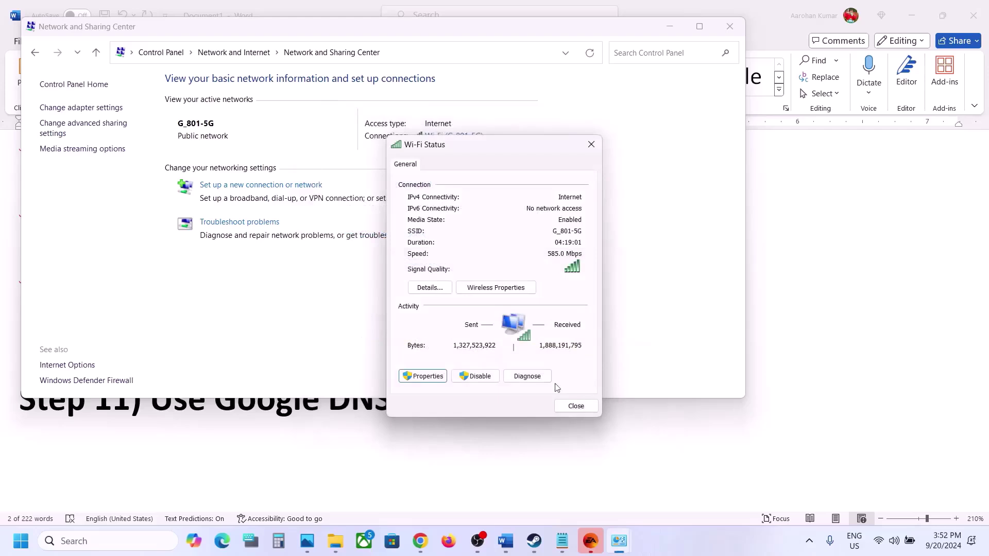
left_click(569, 412)
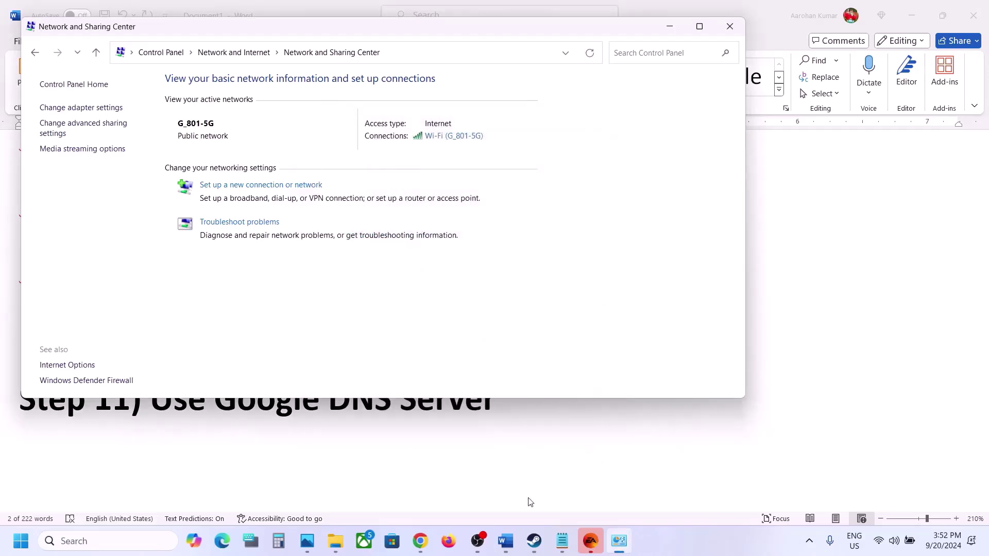
- Go to Step 12 in the document and highlight Perform Network Reset and the reminder to have the WIFI password
left_click(513, 543)
scroll(343, 312, "down", 3)
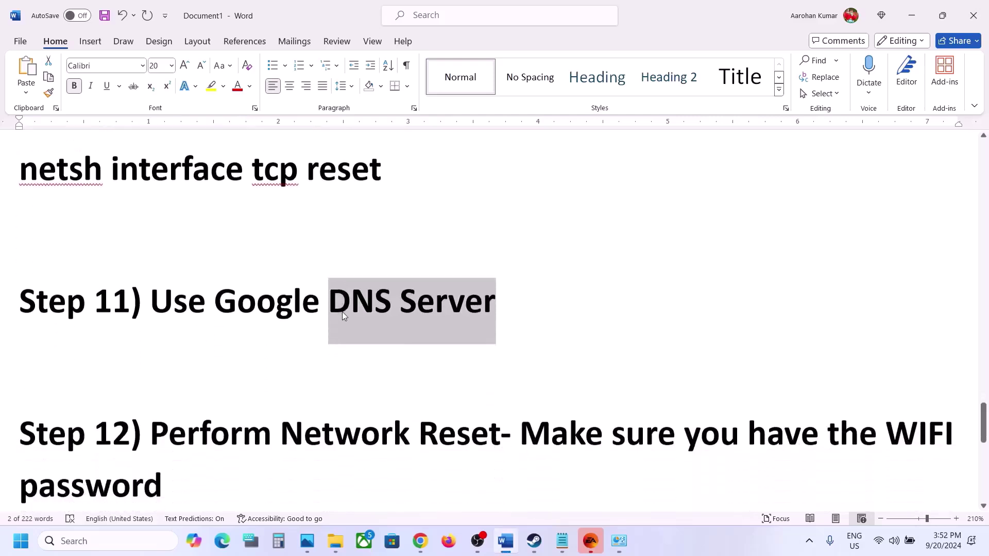
left_click_drag(155, 356, 481, 367)
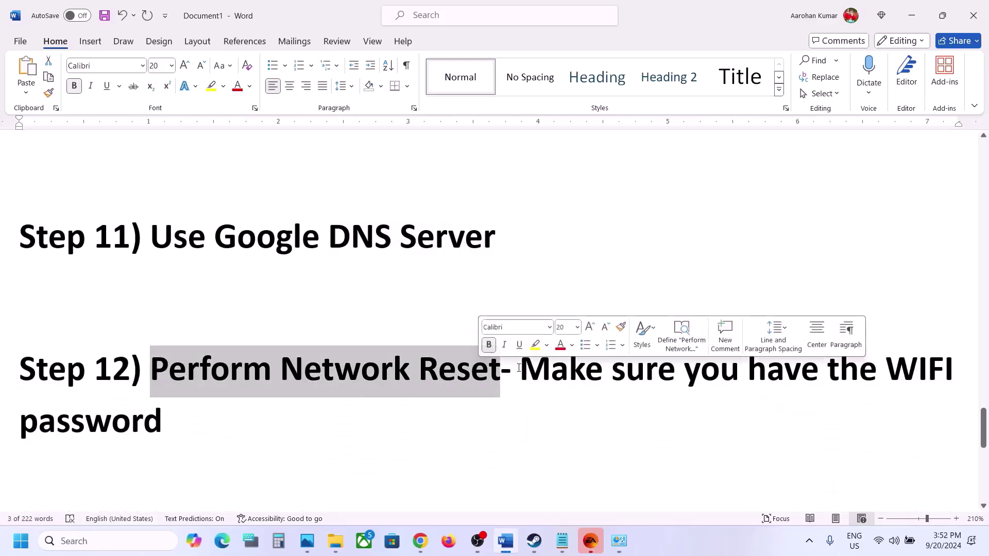
left_click_drag(558, 364, 171, 416)
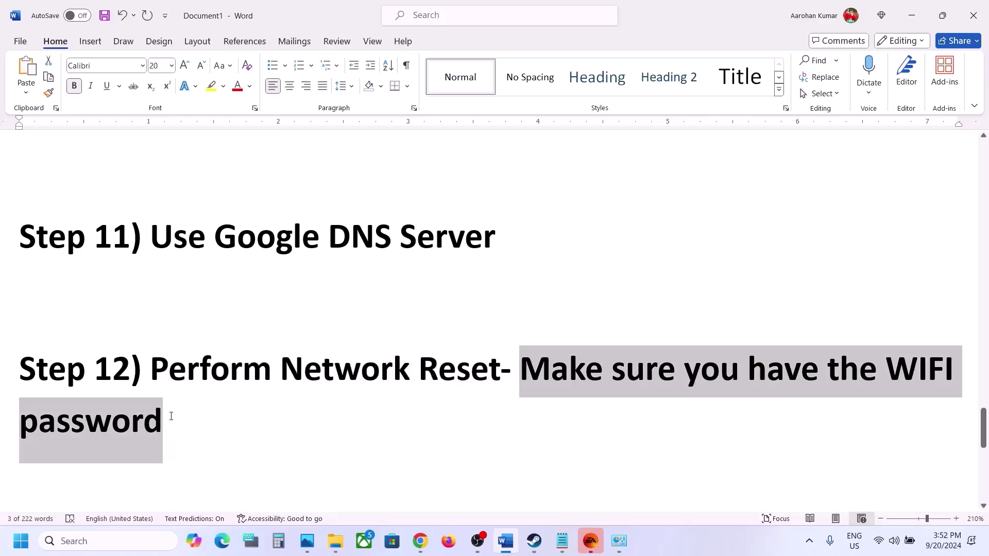
left_click(879, 541)
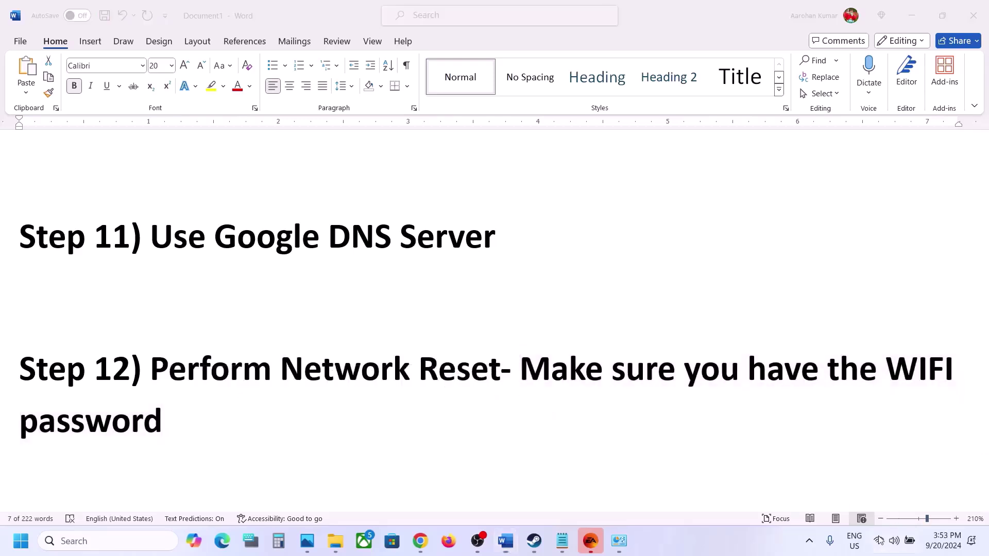
left_click(534, 421)
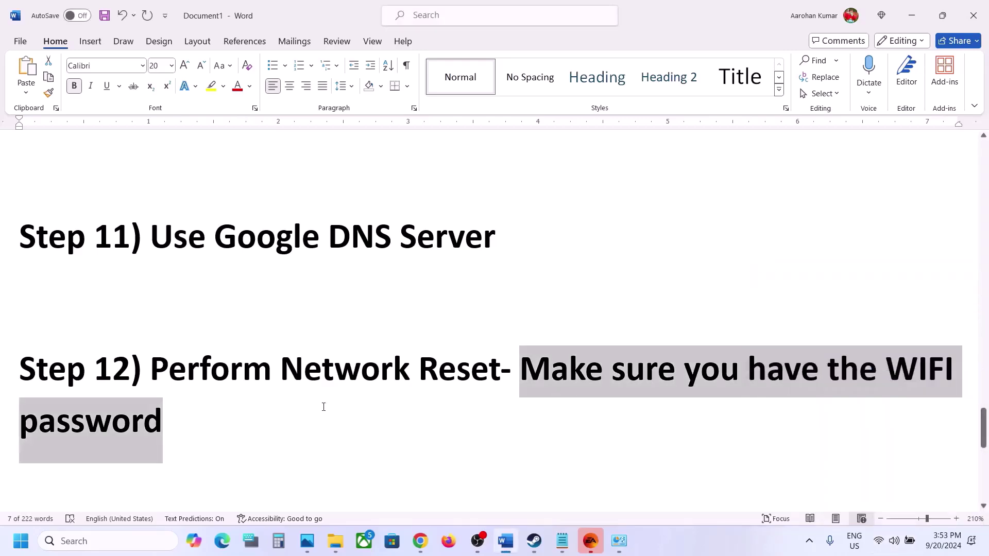
- Open Network reset in the Windows advanced network settings, start the reset and decline the confirmation
key("super+i")
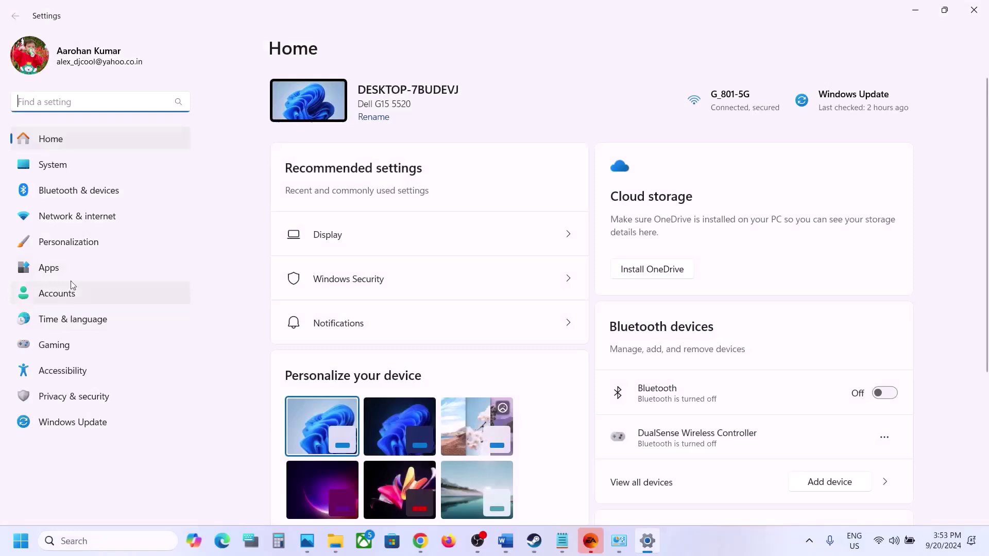
left_click(77, 216)
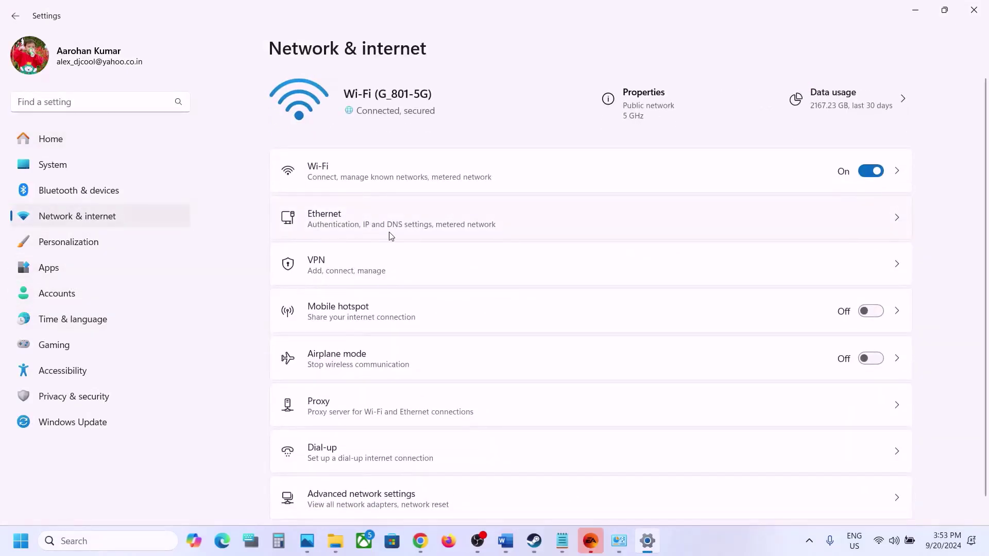
scroll(390, 235, "down", 2)
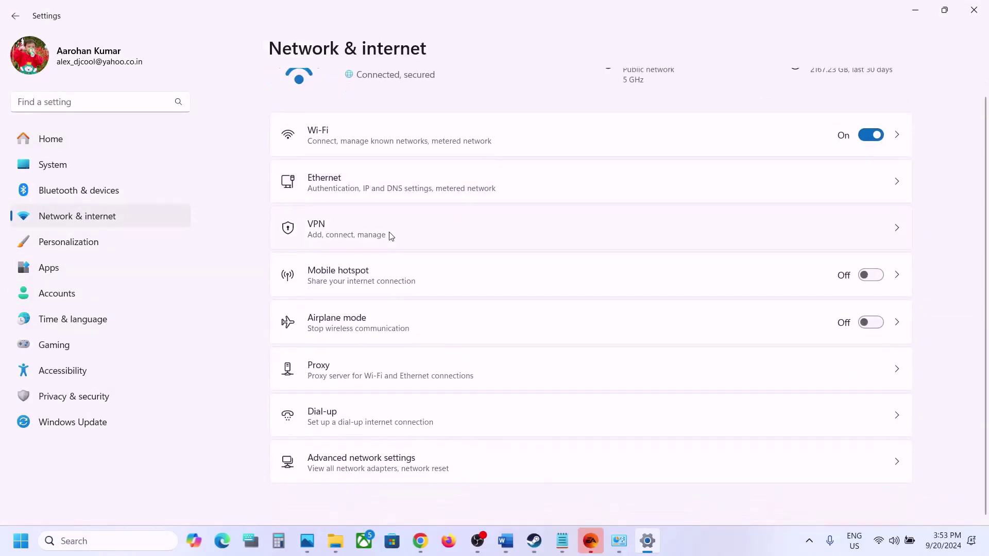
left_click(393, 482)
scroll(406, 386, "down", 2)
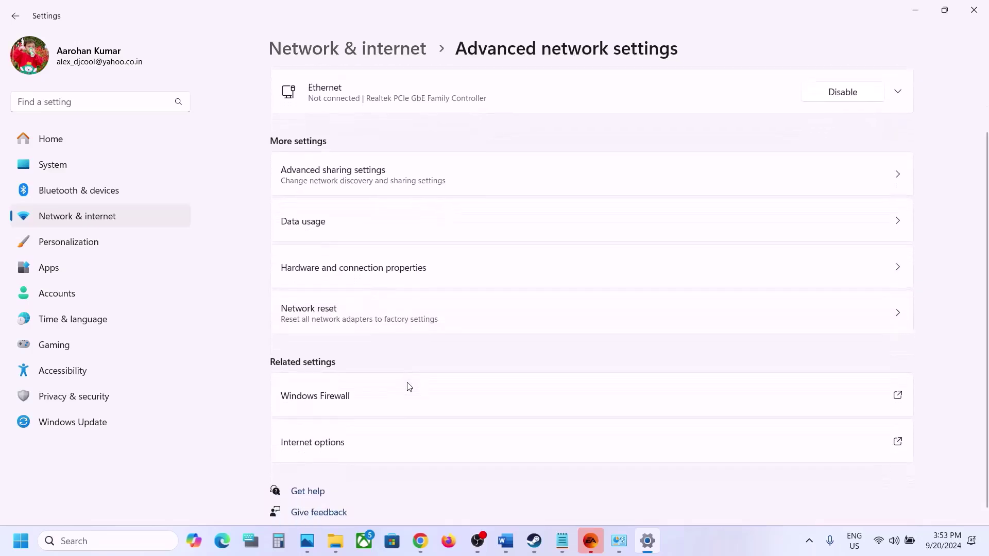
left_click(345, 313)
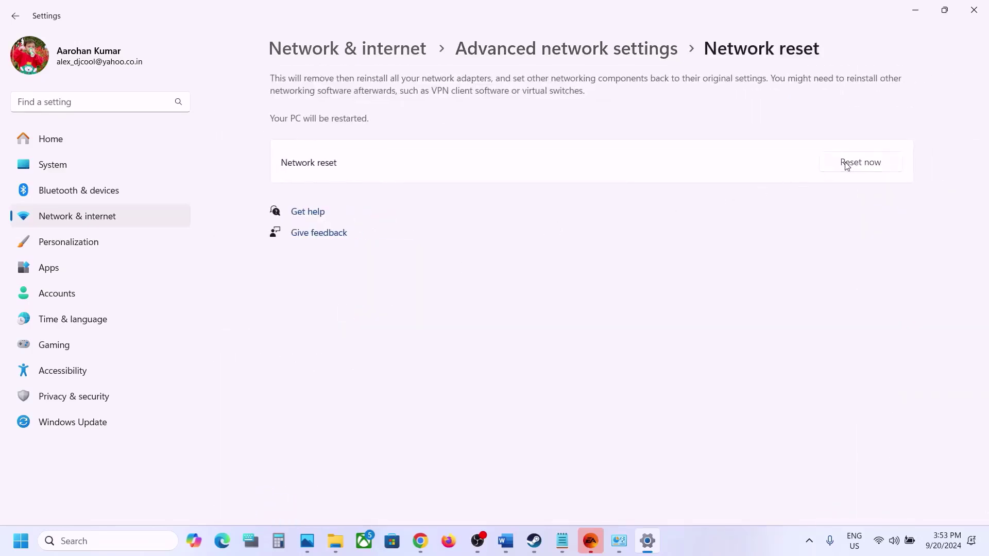
left_click(844, 162)
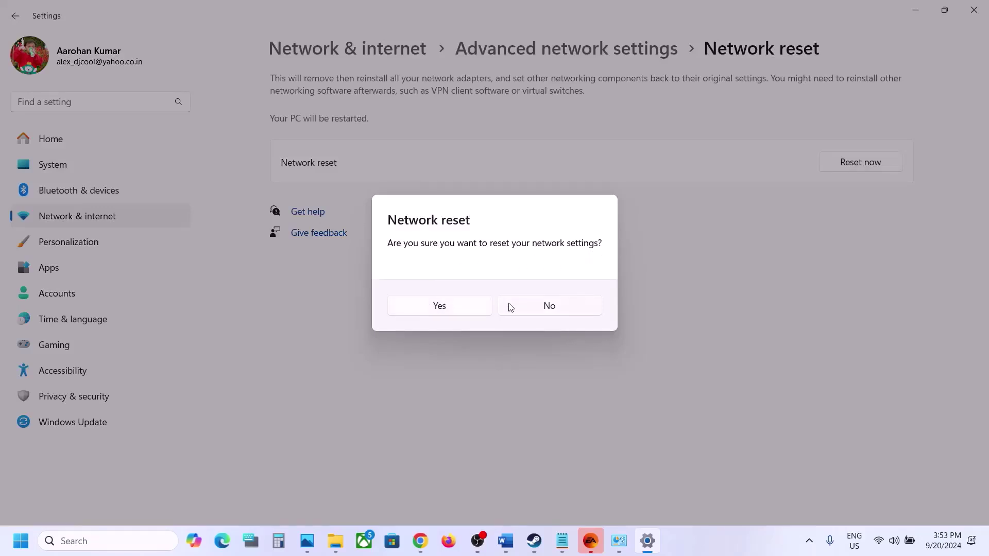
left_click(550, 307)
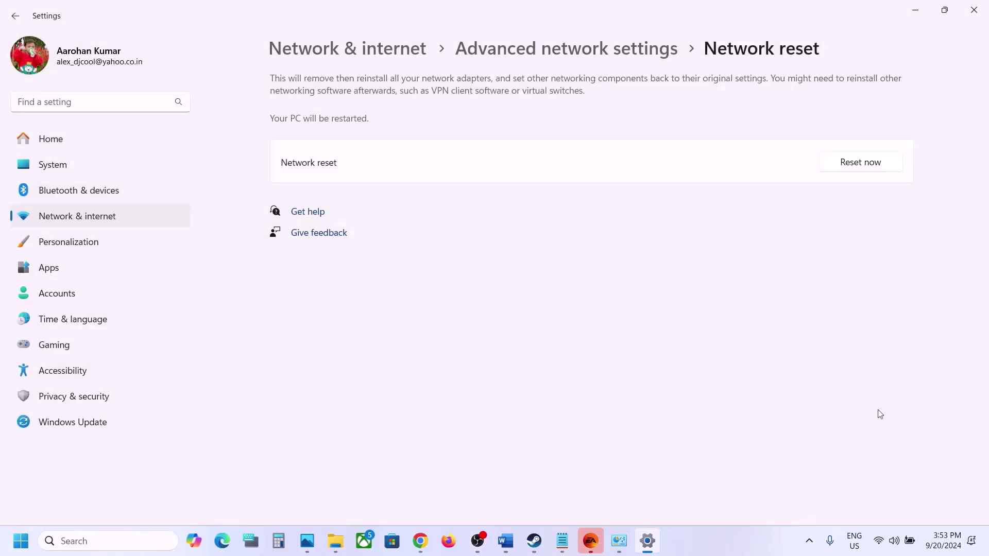
- Look at the list of available Wi-Fi networks and dismiss it
left_click(885, 538)
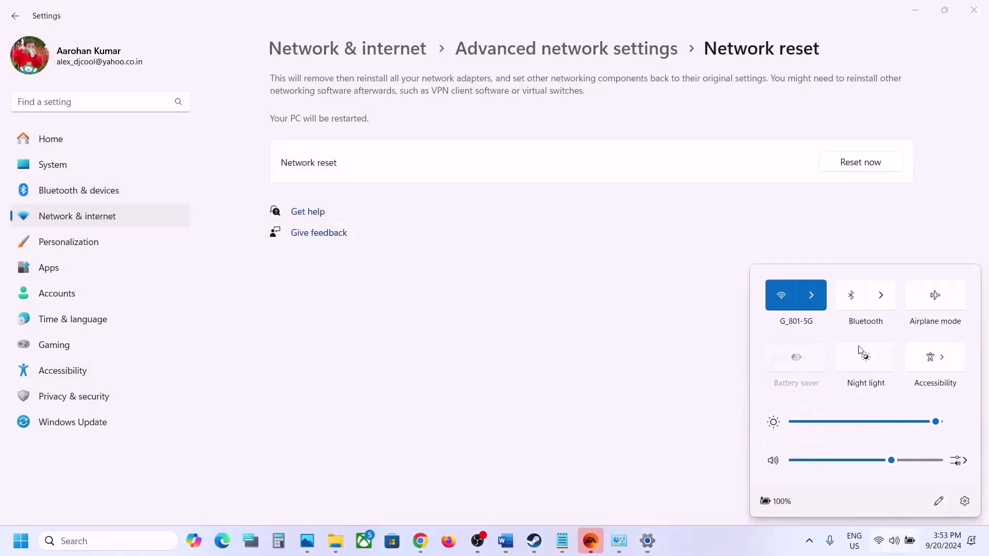
left_click(822, 308)
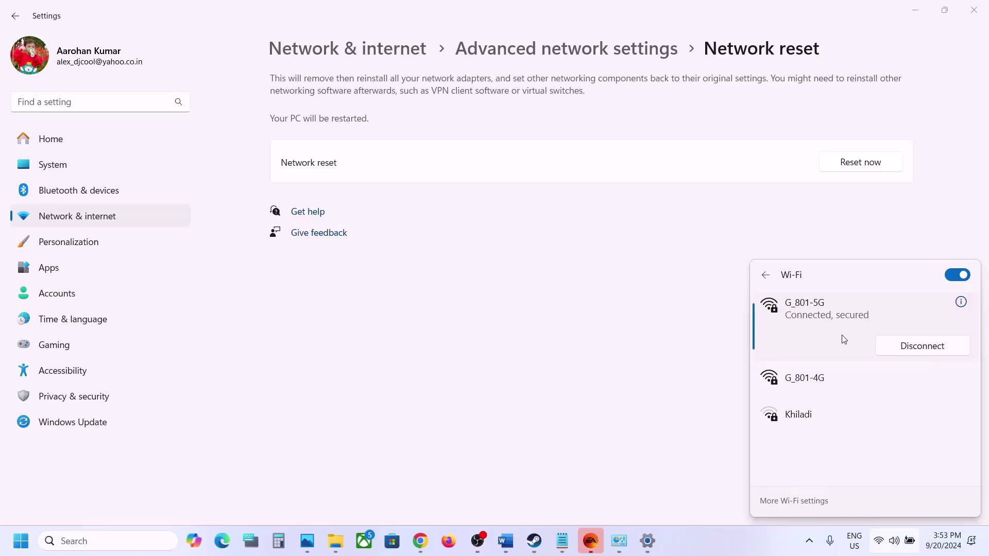
left_click(505, 381)
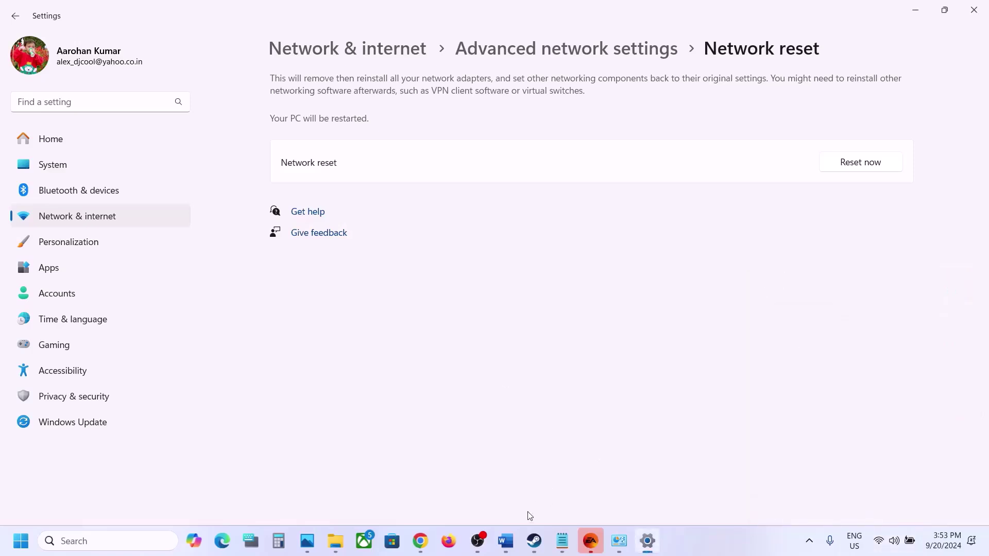
- Return to the Word document and highlight the Step 13 text about switching to a different network
left_click(505, 541)
scroll(432, 420, "down", 5)
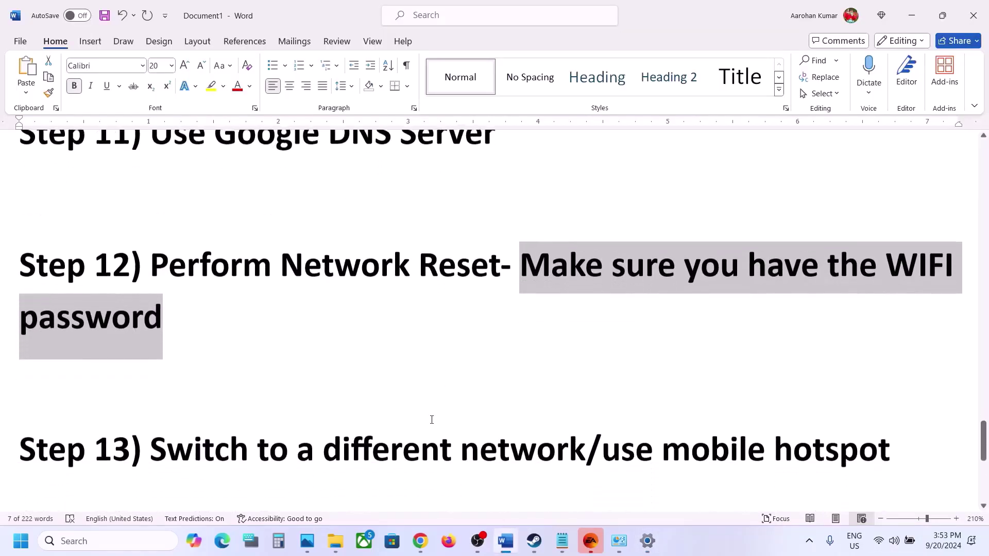
left_click_drag(151, 396, 569, 397)
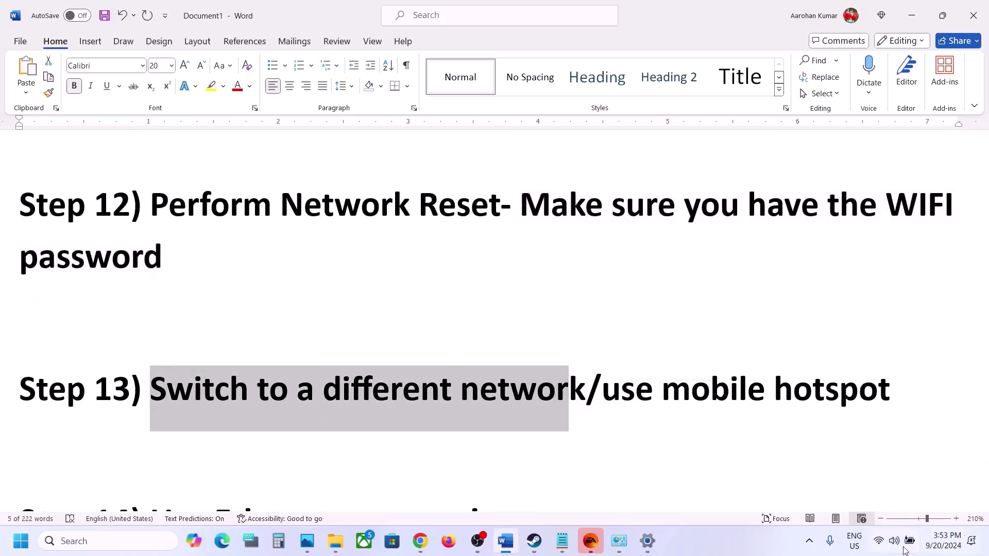
- Switch the Wi-Fi connection to the G_801-4G network and dismiss the network list
left_click(880, 547)
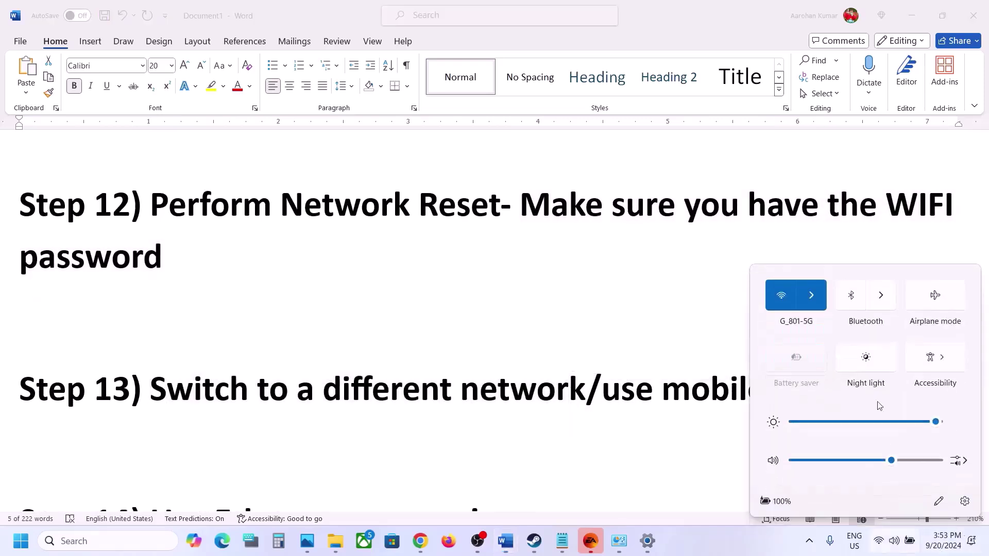
left_click(819, 292)
left_click(828, 378)
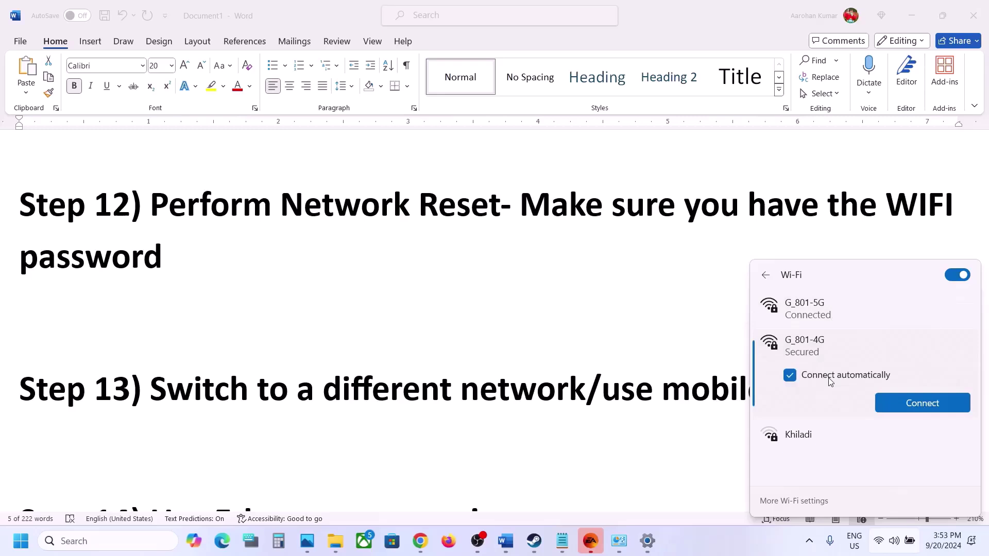
left_click(930, 404)
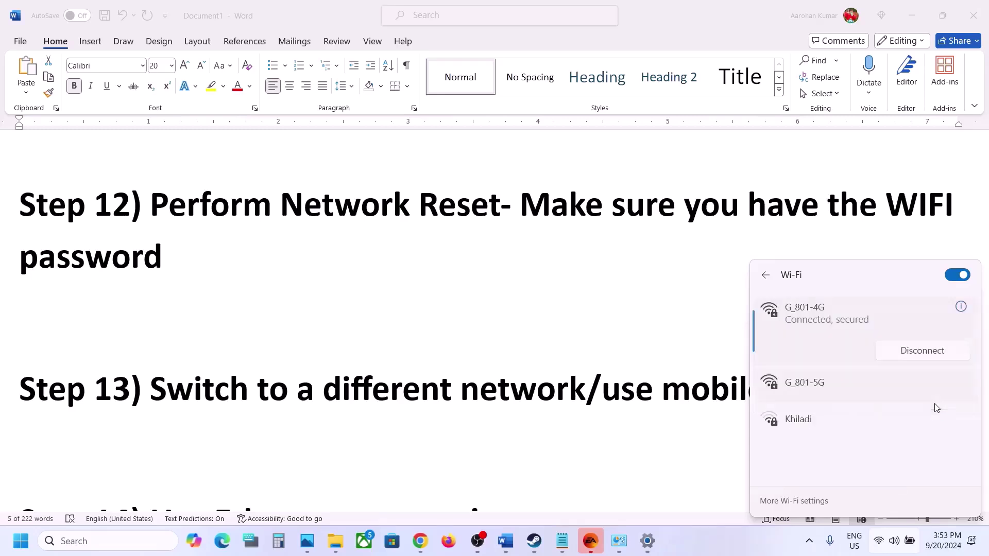
left_click(600, 402)
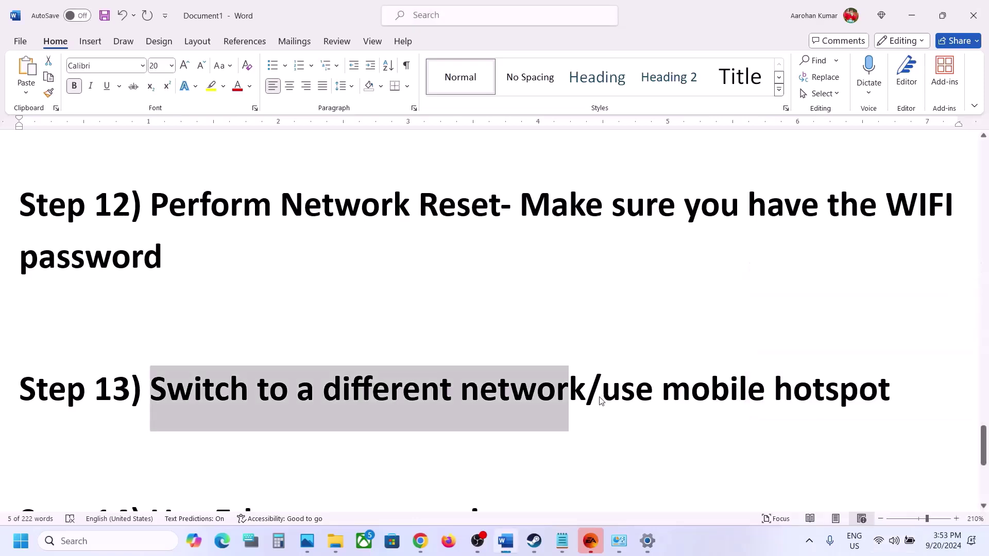
- Highlight the words use mobile hotspot in Step 13 and look at the available Wi-Fi networks
left_click(607, 401)
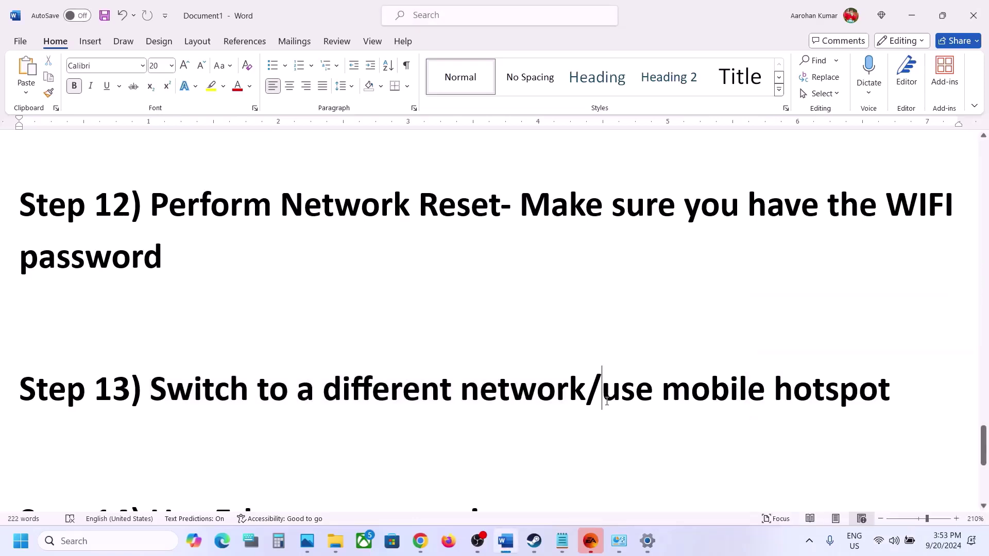
left_click_drag(614, 401, 851, 387)
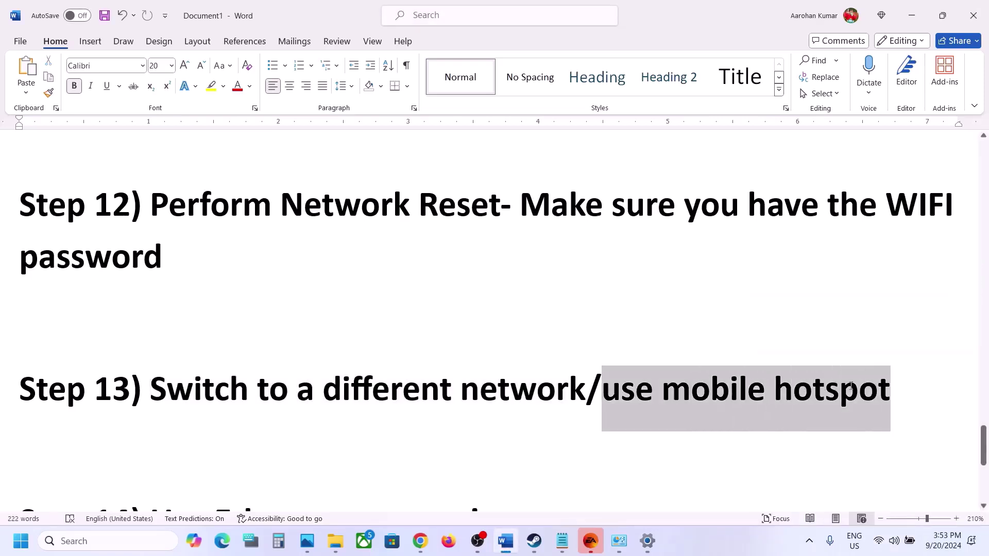
left_click(802, 402)
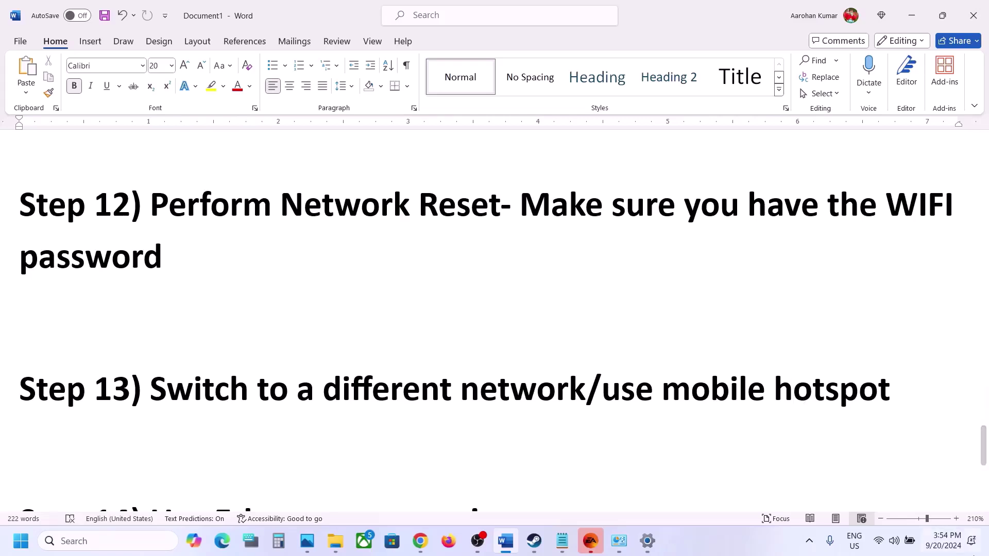
left_click(880, 545)
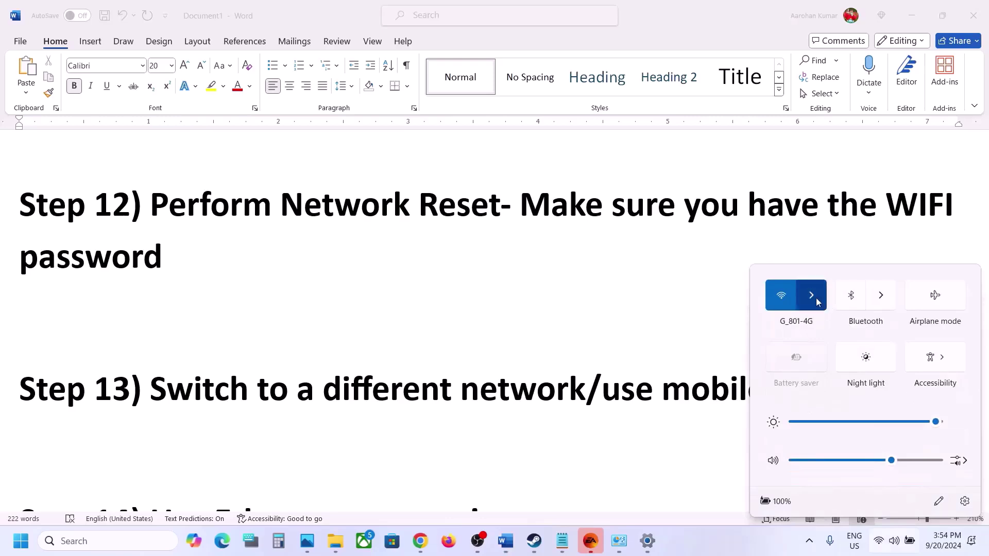
left_click(815, 298)
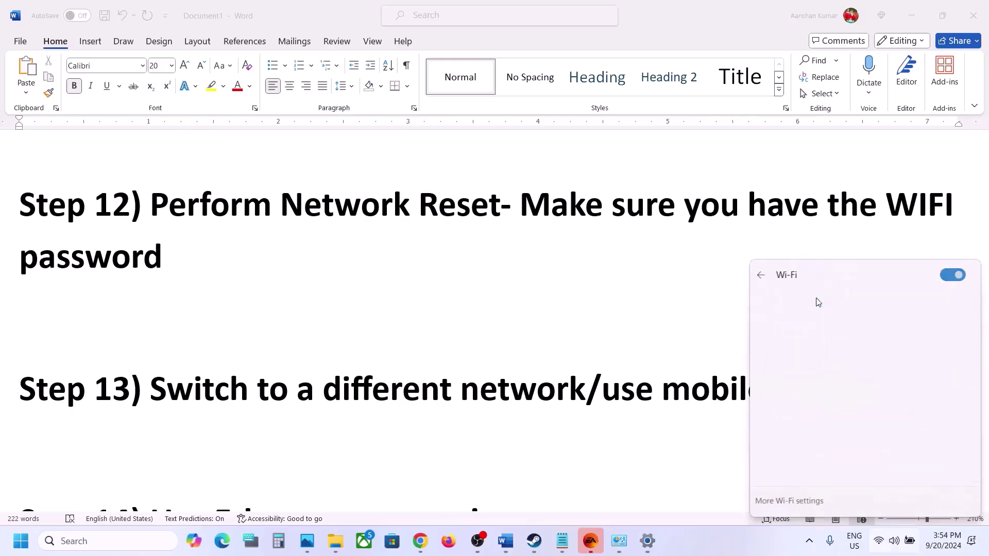
left_click(668, 401)
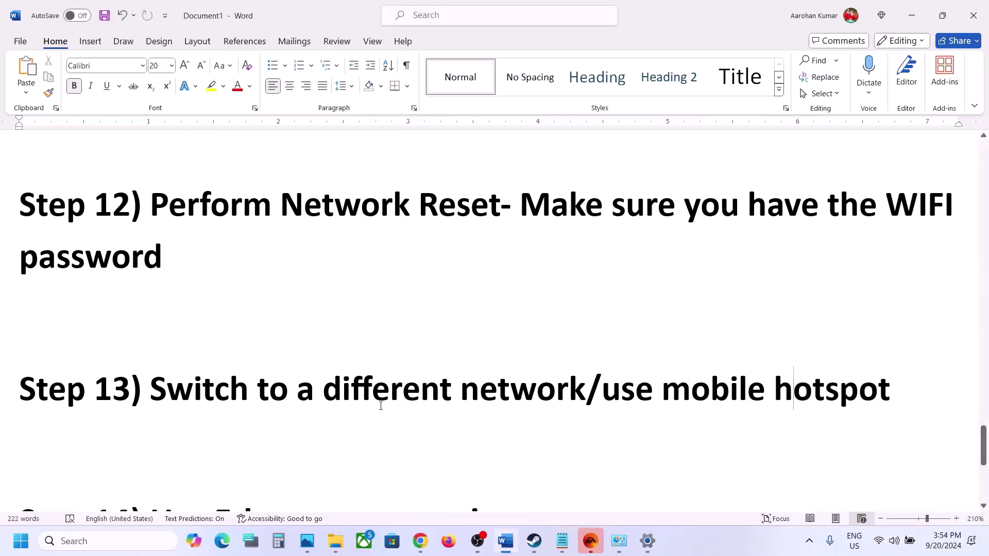
- Highlight Ethernet connection in Step 14 and Update Windows in Step 15 of the document
scroll(381, 406, "down", 4)
scroll(380, 406, "up", 1)
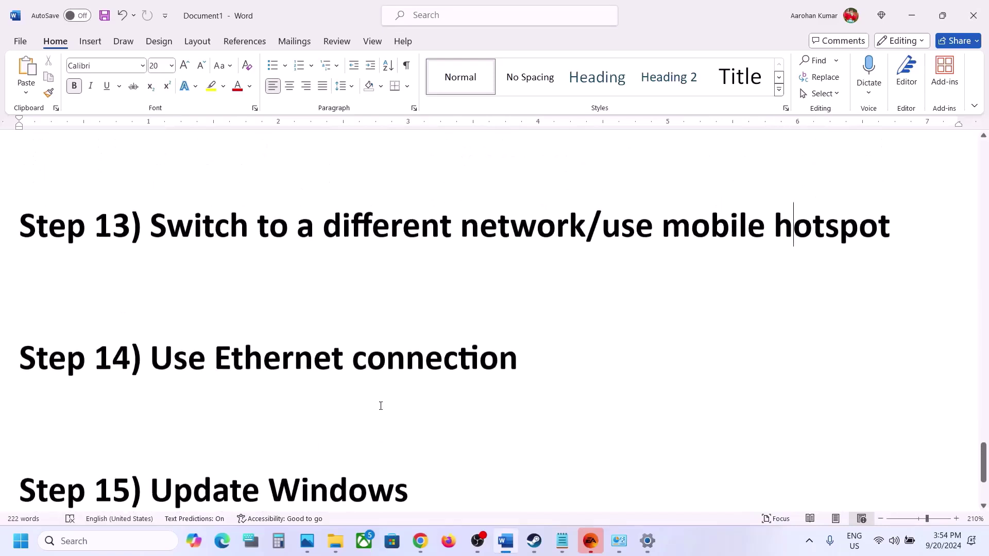
left_click_drag(230, 362, 538, 370)
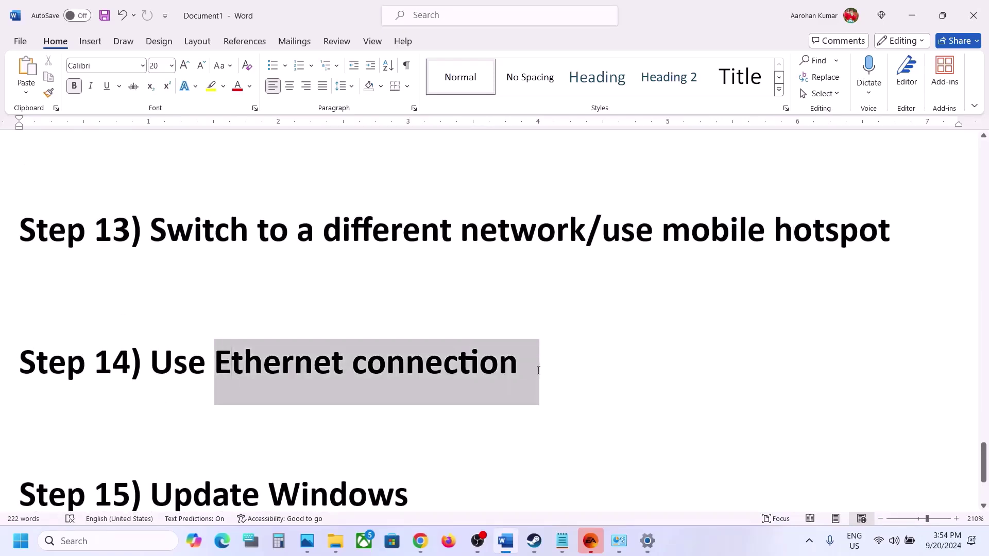
left_click(539, 372)
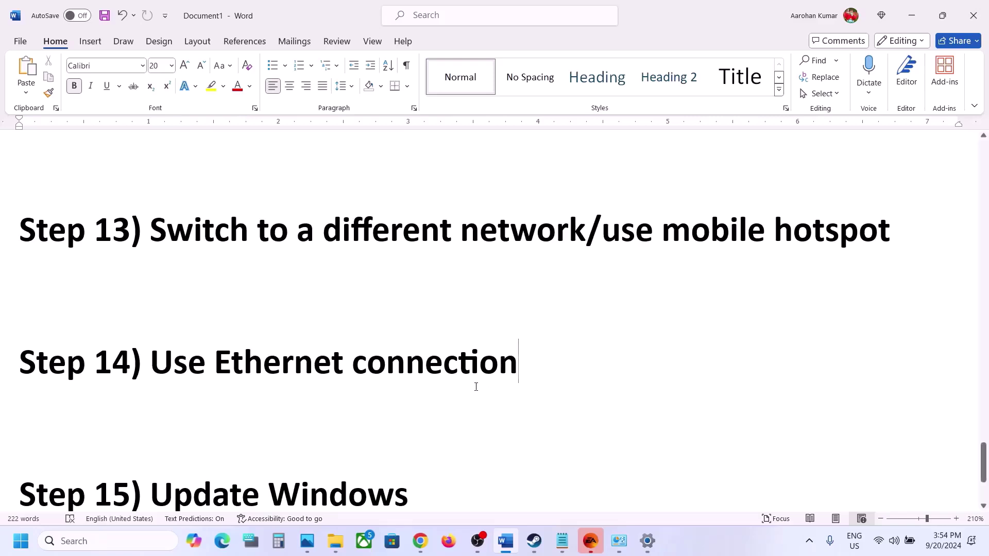
scroll(475, 385, "down", 2)
left_click_drag(151, 393, 443, 384)
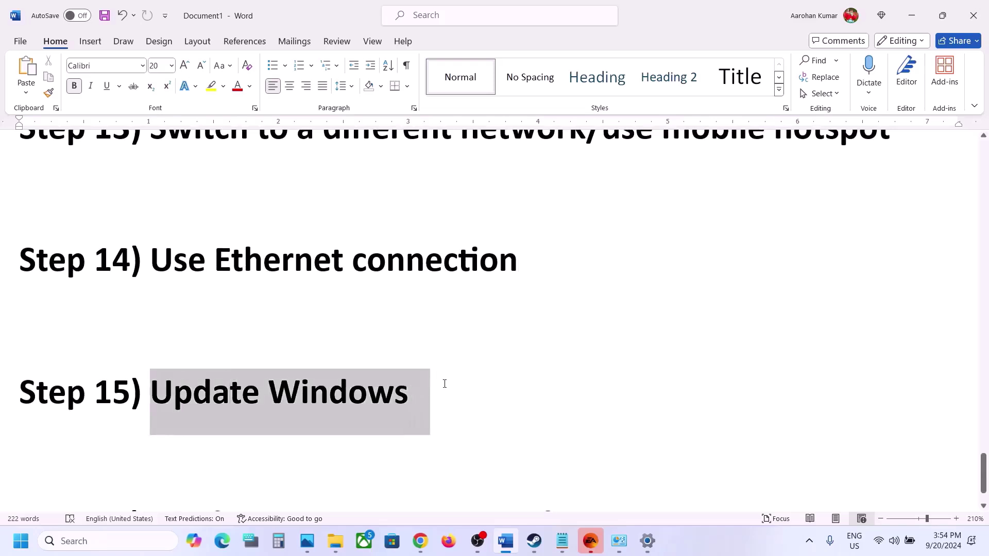
- Switch to the Settings app and check for updates in Windows Update
key("alt+Tab")
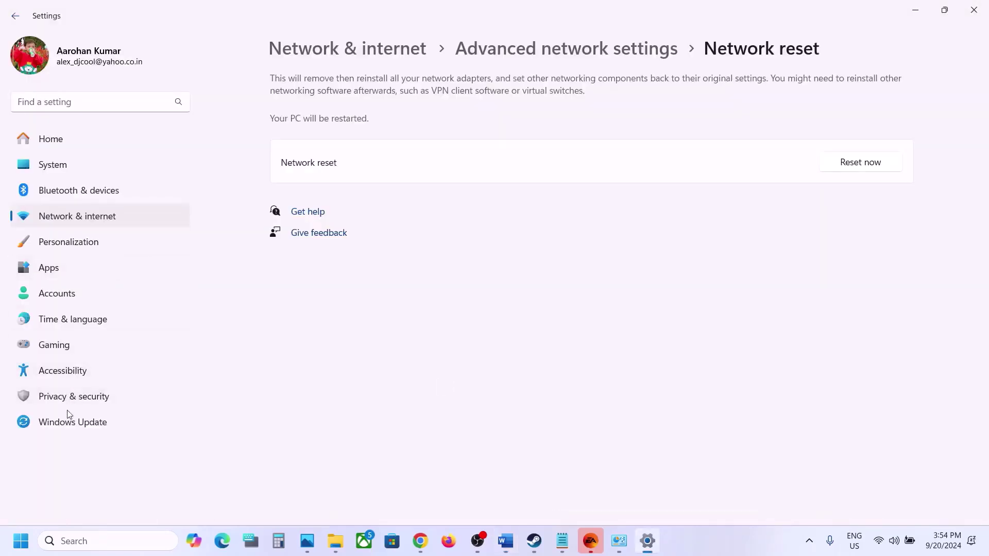
left_click(64, 429)
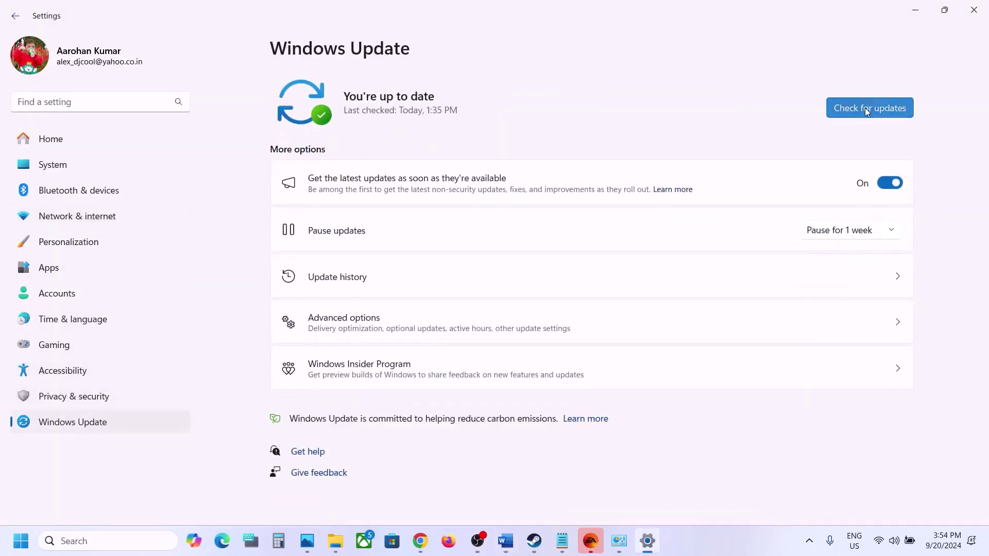
left_click(845, 108)
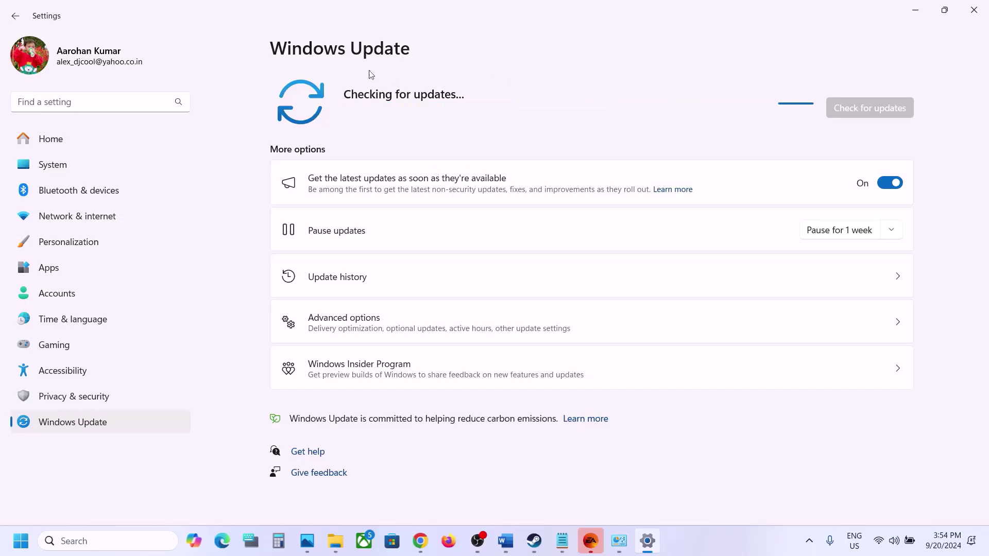
- Look at the computer's power options and dismiss them without restarting
left_click(22, 541)
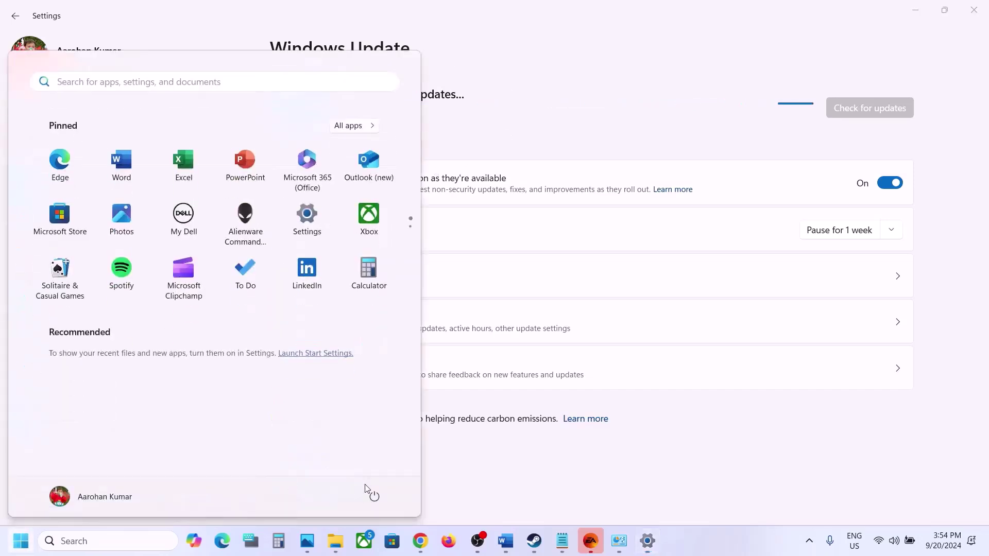
left_click(374, 497)
left_click(530, 479)
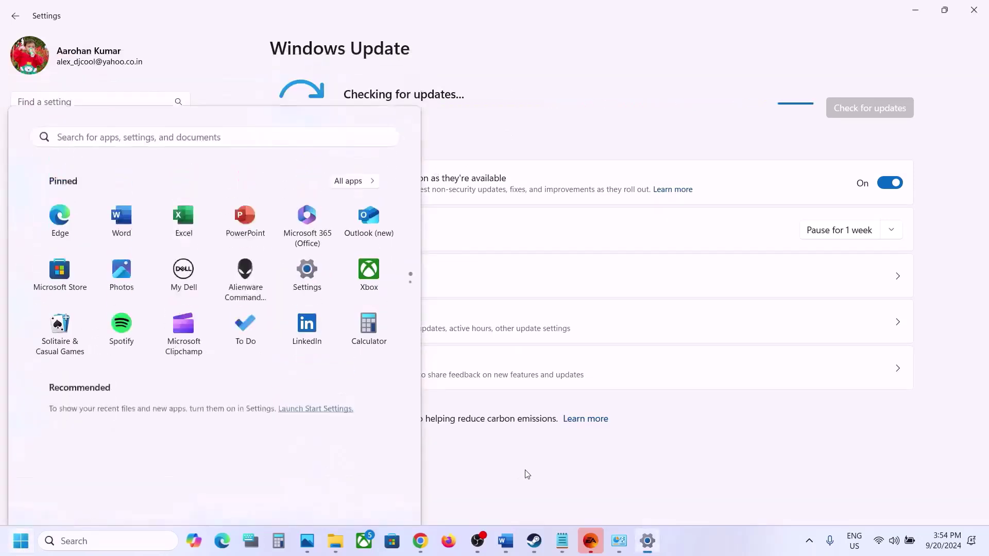
- Return to the Word document and highlight the Step 16 text Verify or Repair the game files
left_click(505, 540)
scroll(378, 373, "down", 2)
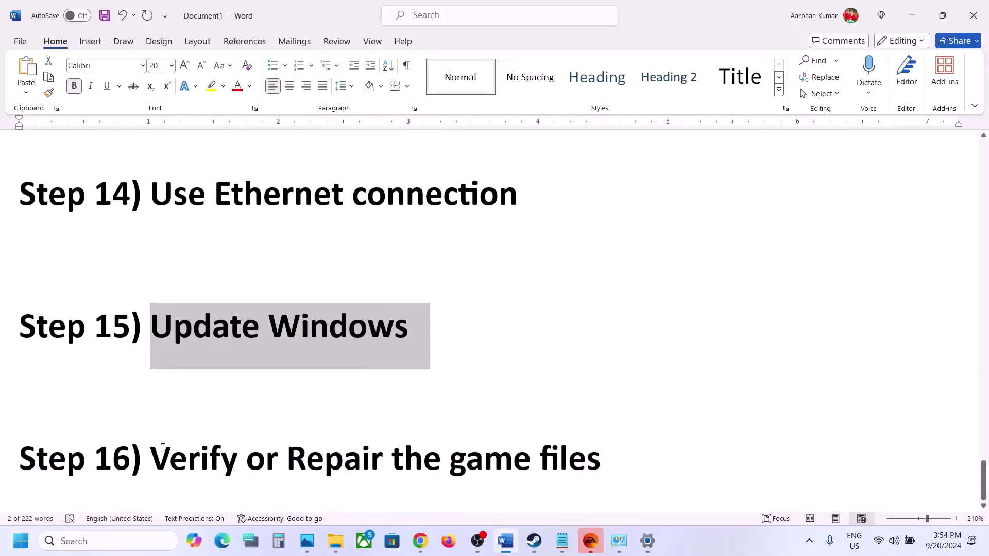
left_click_drag(163, 447, 601, 461)
- Switch to Steam and view the Installed Files properties of EA SPORTS FC 25 with its file verification option, closing the properties when done
left_click(533, 535)
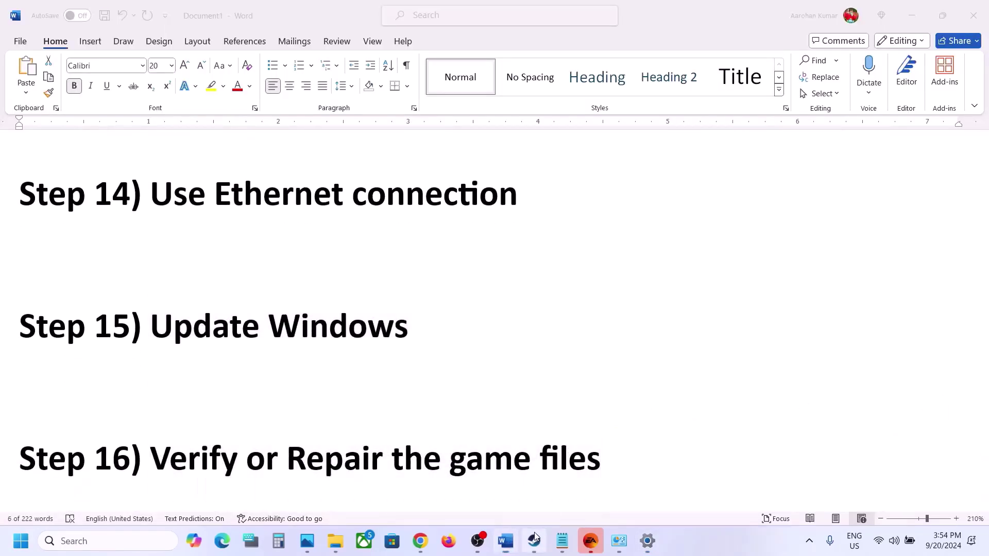
right_click(100, 299)
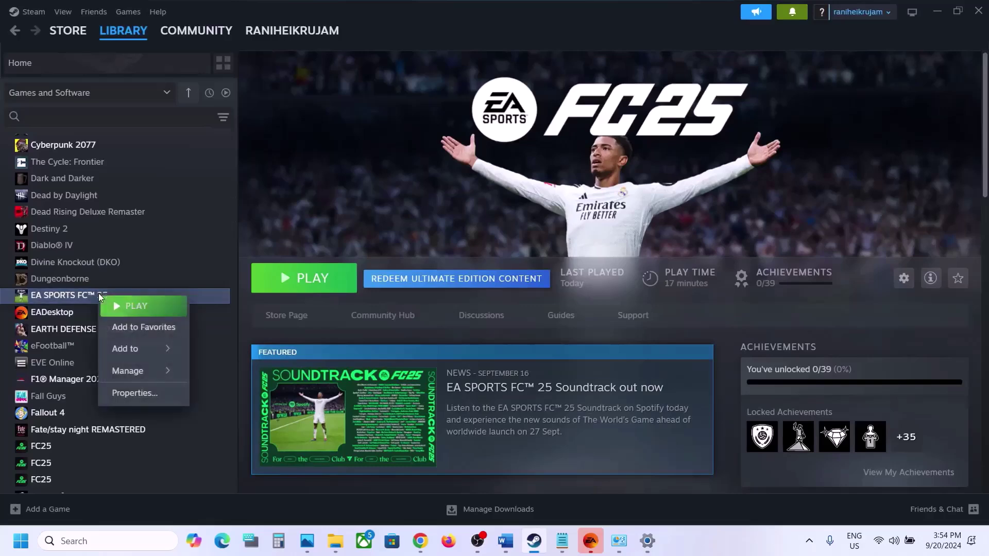
left_click(145, 402)
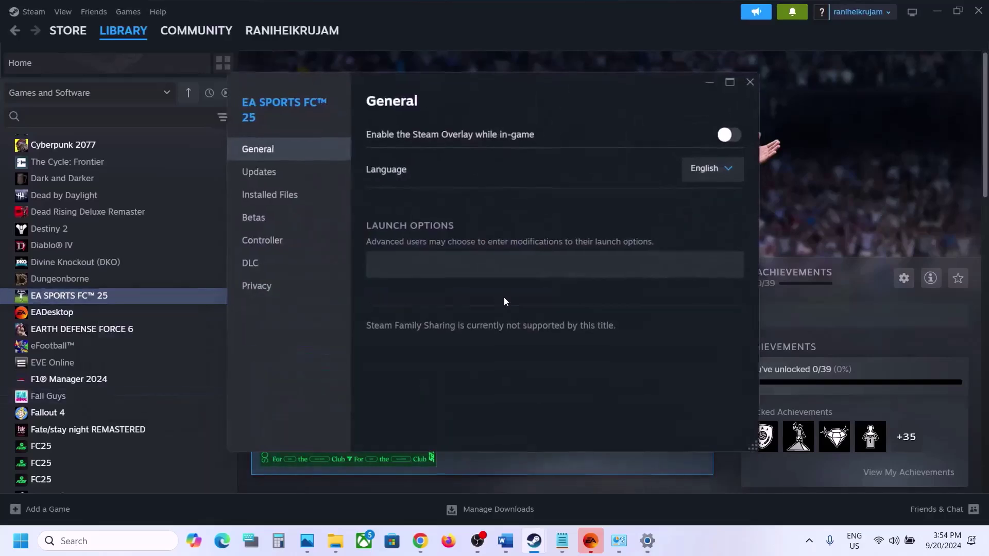
left_click(288, 201)
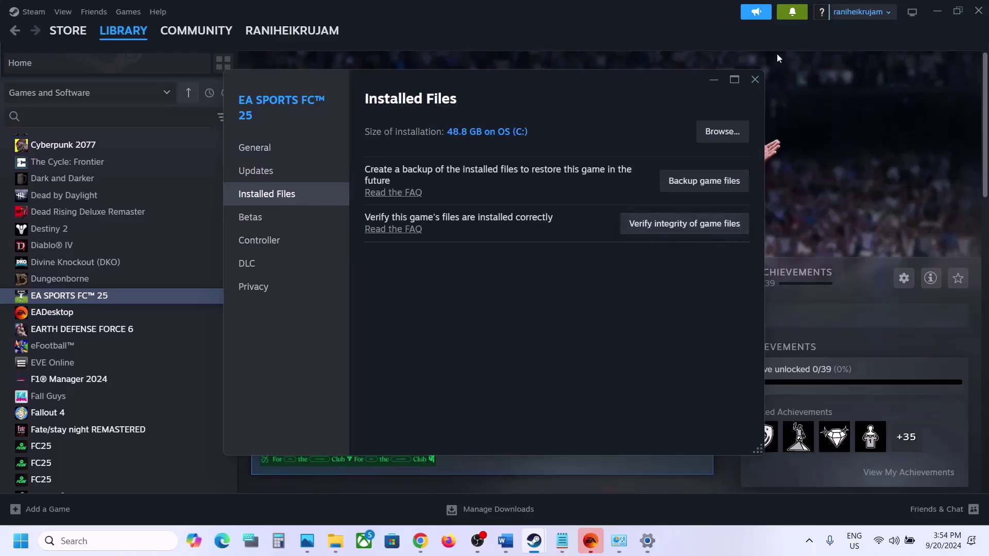
left_click(755, 79)
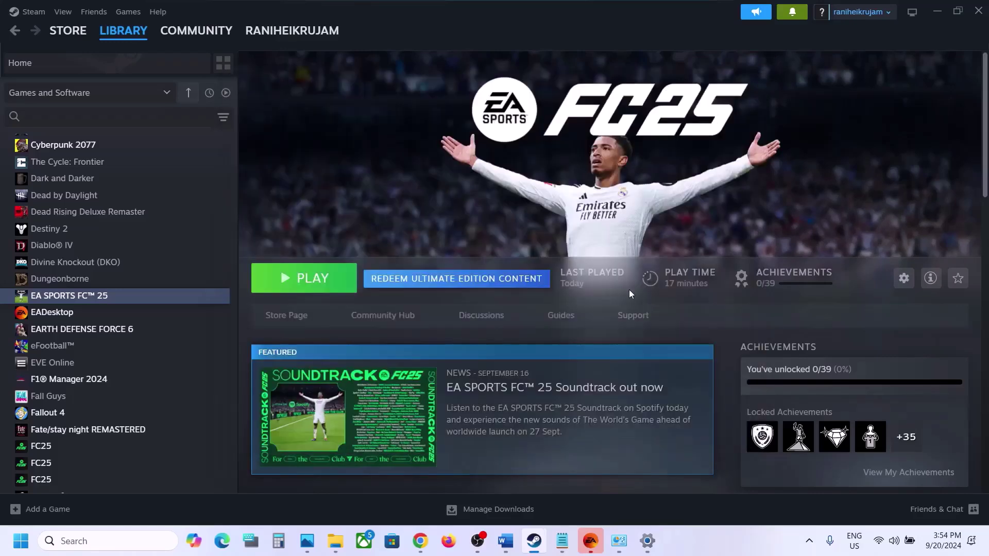
- Switch to the EA app and look through the management options for EA SPORTS FC 25 in the library and on its overview page
left_click(591, 540)
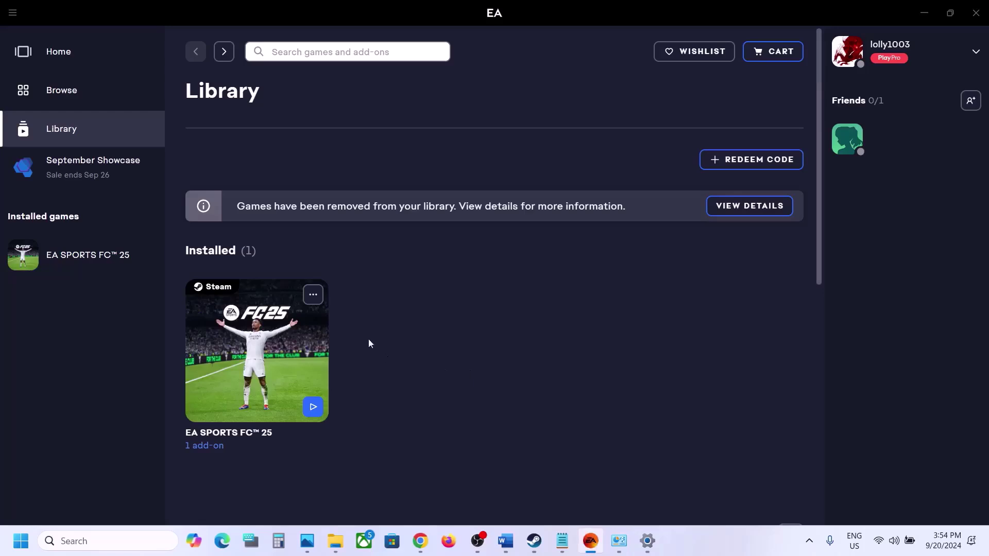
left_click(313, 292)
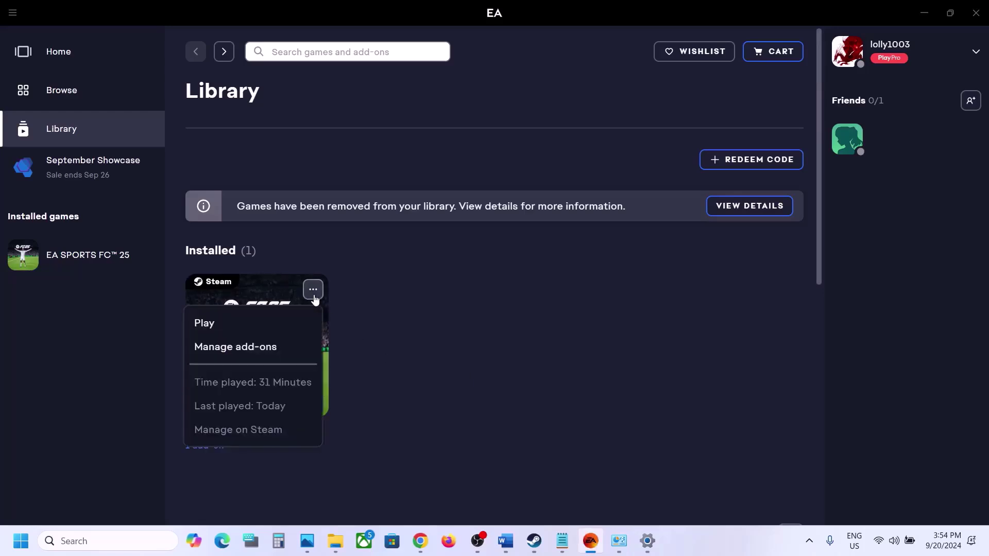
left_click(288, 335)
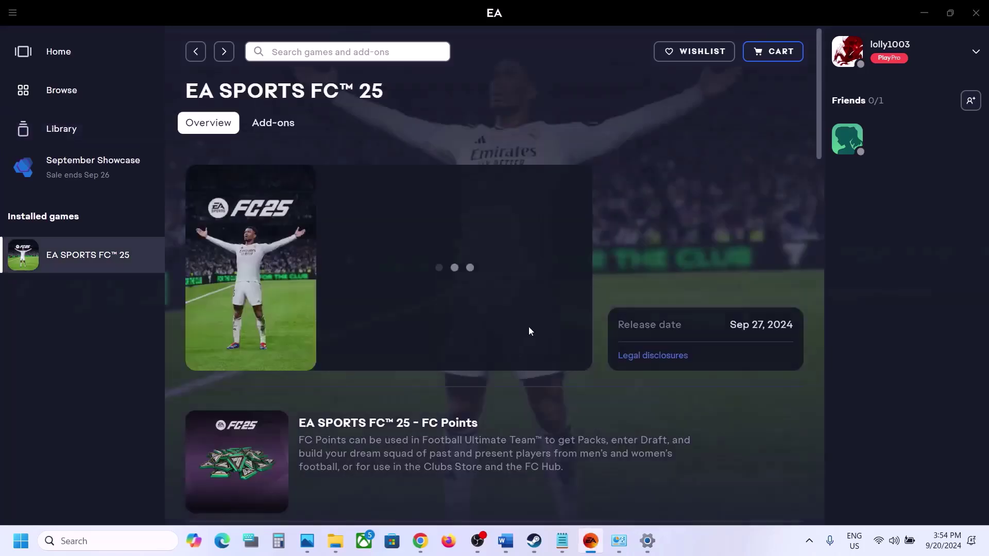
left_click(483, 346)
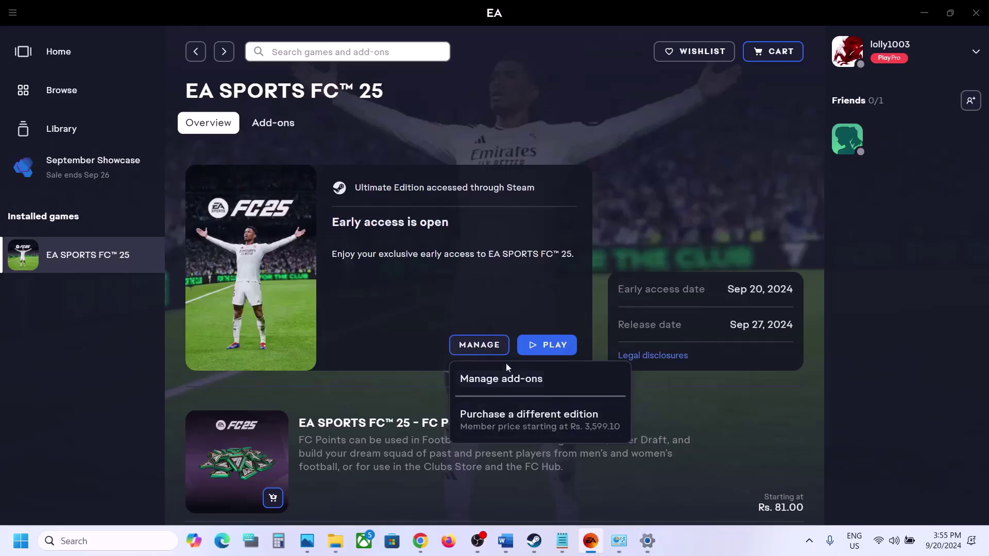
left_click(611, 245)
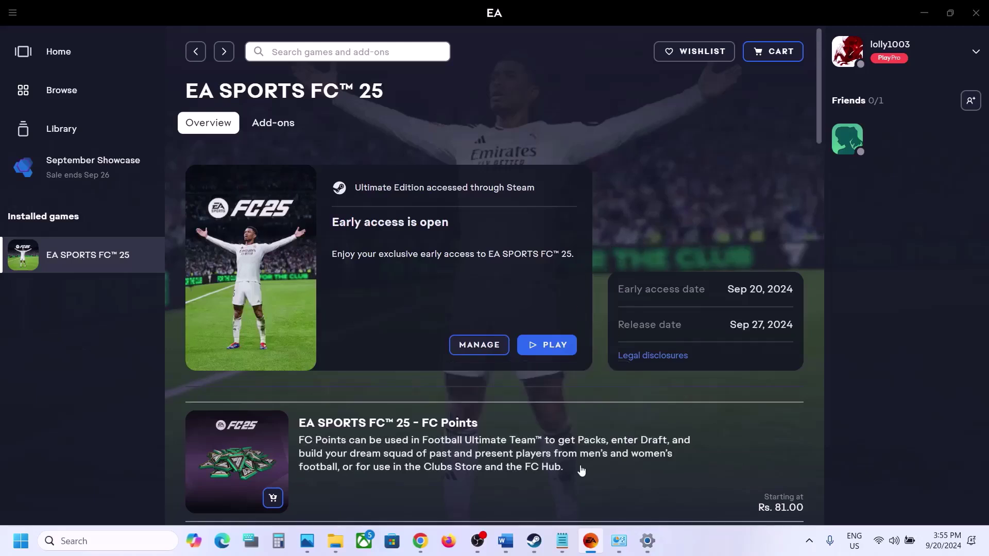